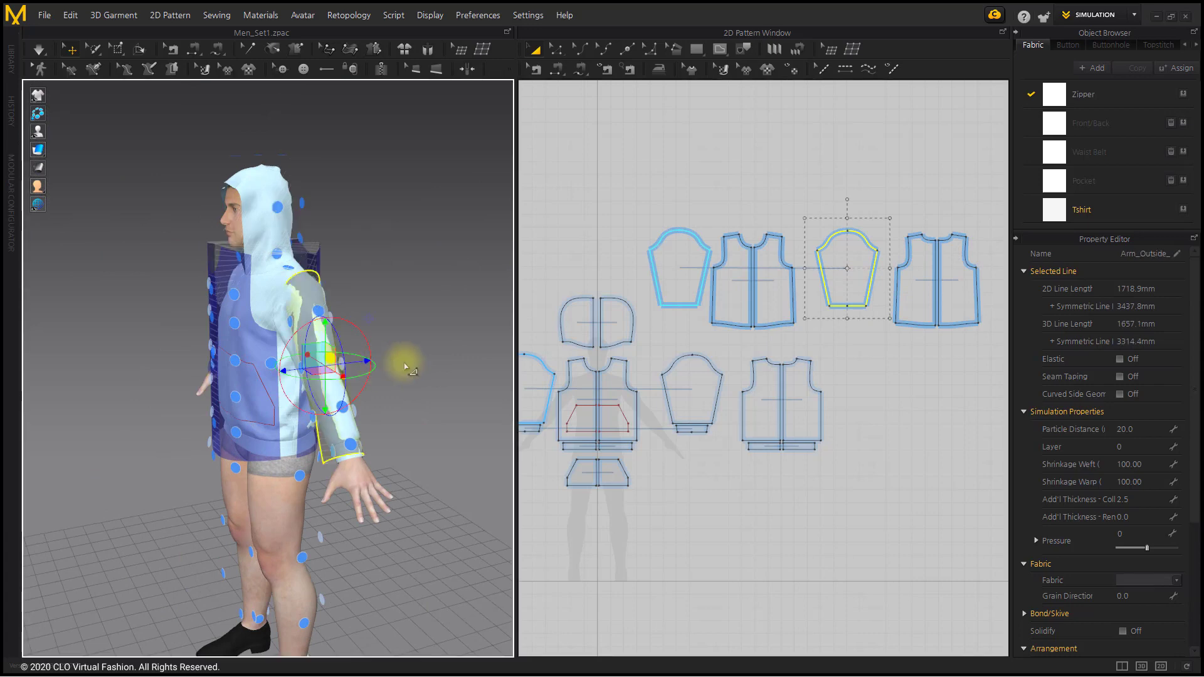
- Select all the T-shirt body and sleeve patterns and activate them for simulation
click(403, 362)
right_drag(240, 376, 344, 365)
middle_drag(344, 365, 338, 389)
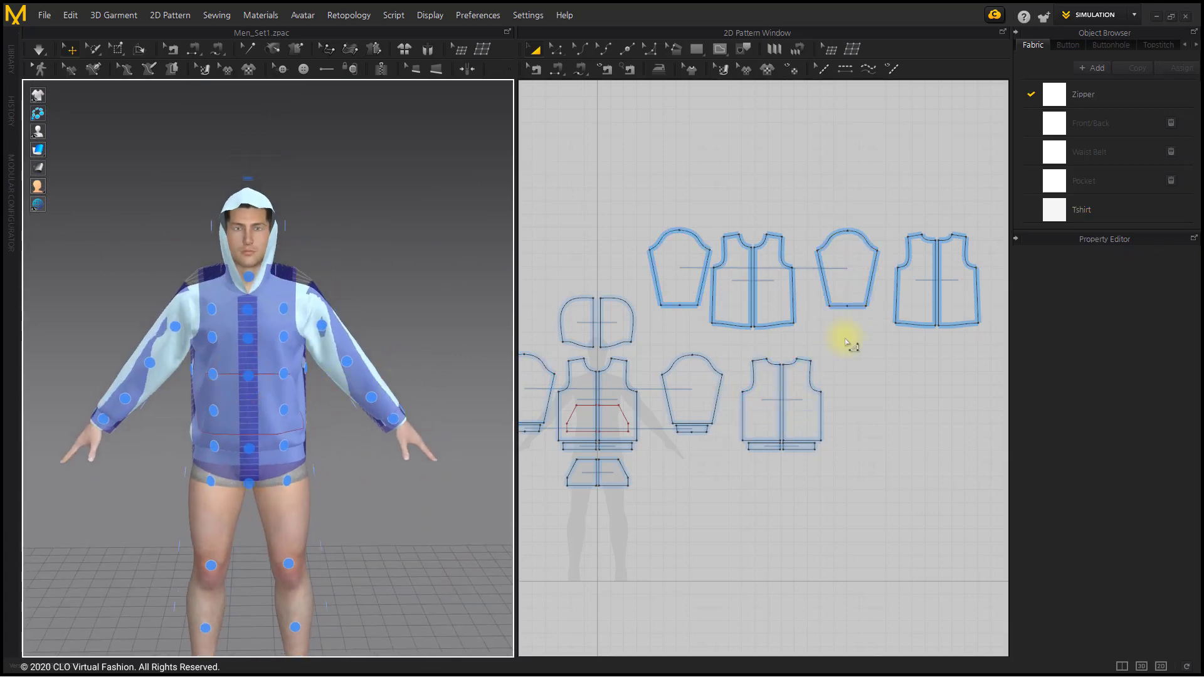
drag(632, 184, 1035, 354)
right_click(763, 263)
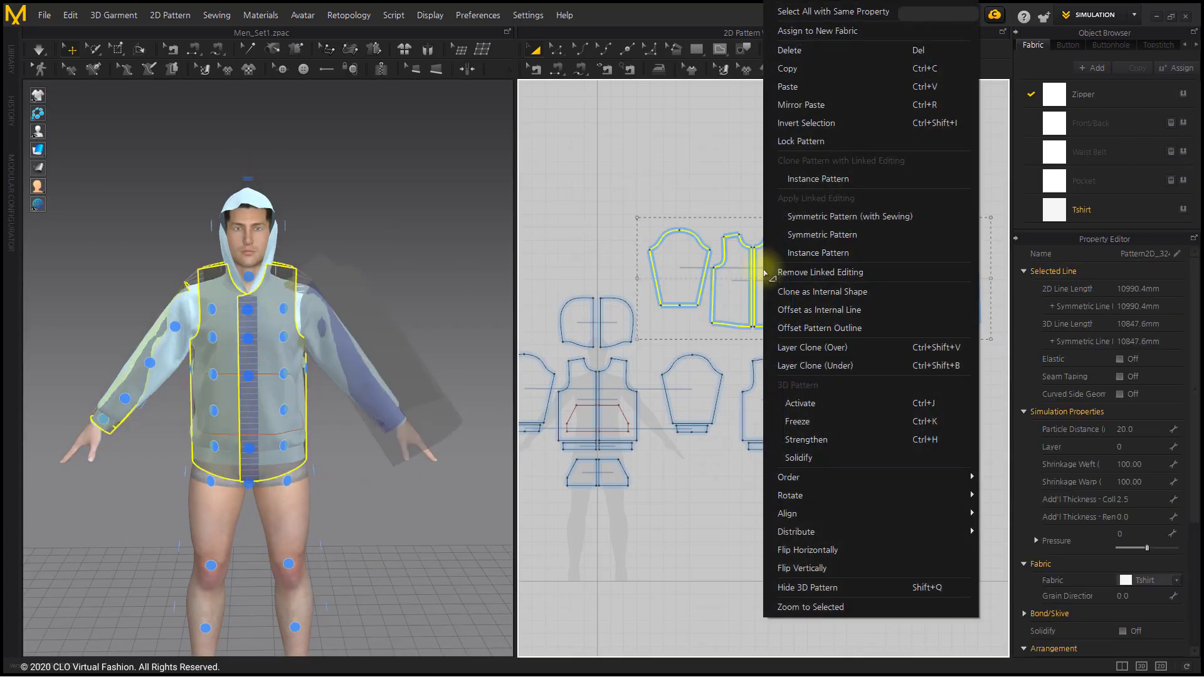
click(833, 401)
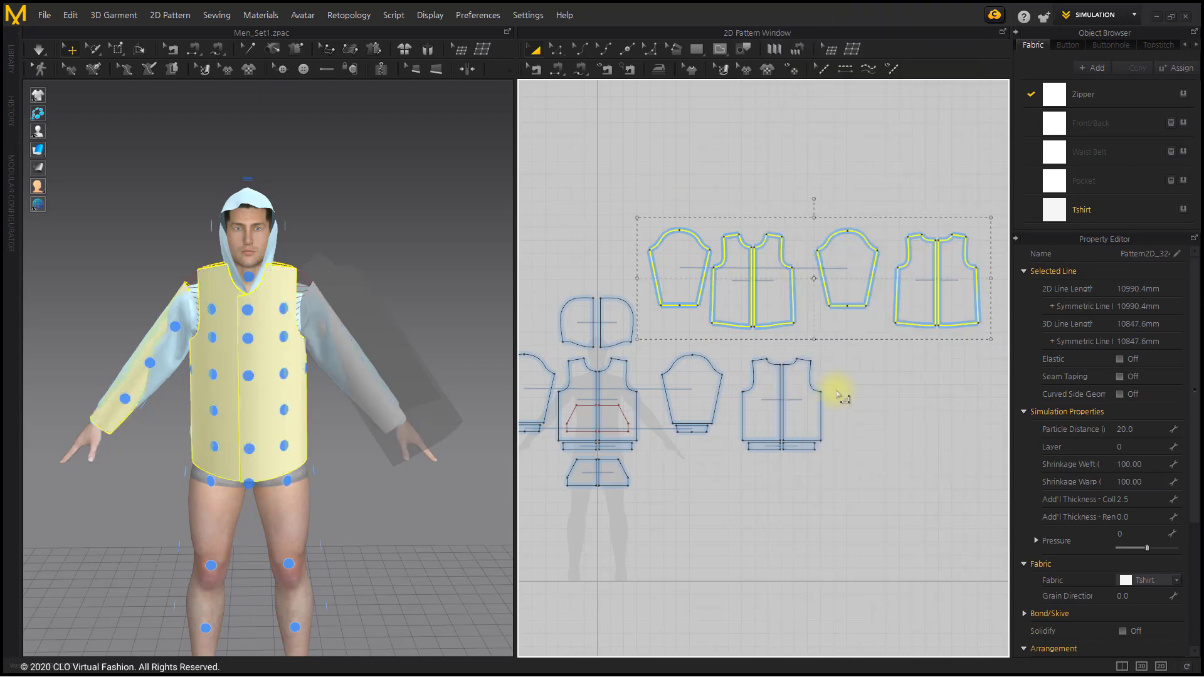
- Move the selected T-shirt patterns above the hoodie patterns, lining each piece up over its matching hoodie piece
scroll(787, 392, down, 2)
middle_drag(785, 388, 763, 404)
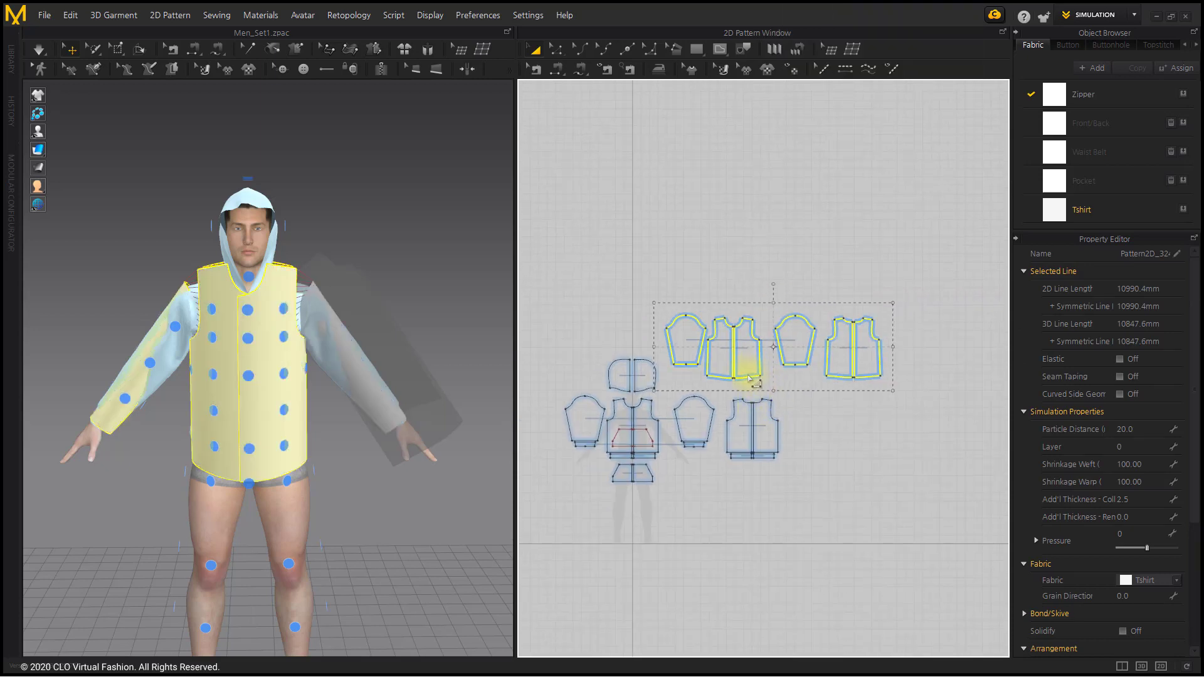
drag(751, 376, 648, 298)
scroll(648, 297, up, 4)
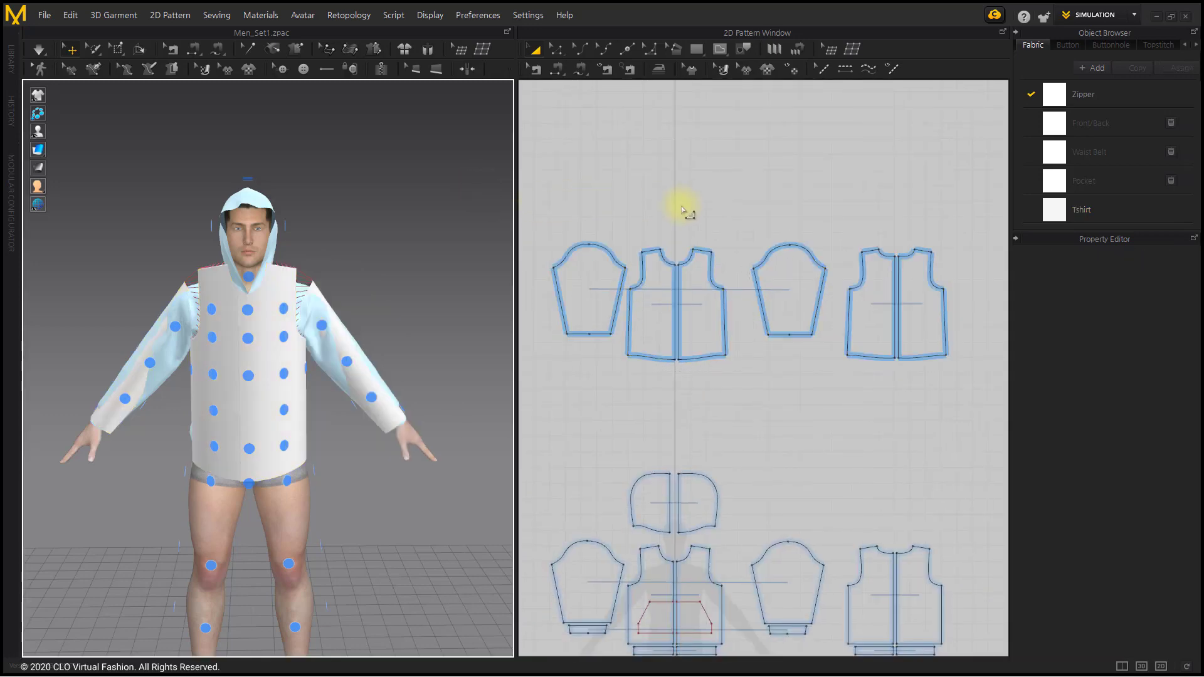
- Select all the T-shirt patterns together and scale them up slightly so they are larger than the hoodie pieces
drag(547, 189, 982, 426)
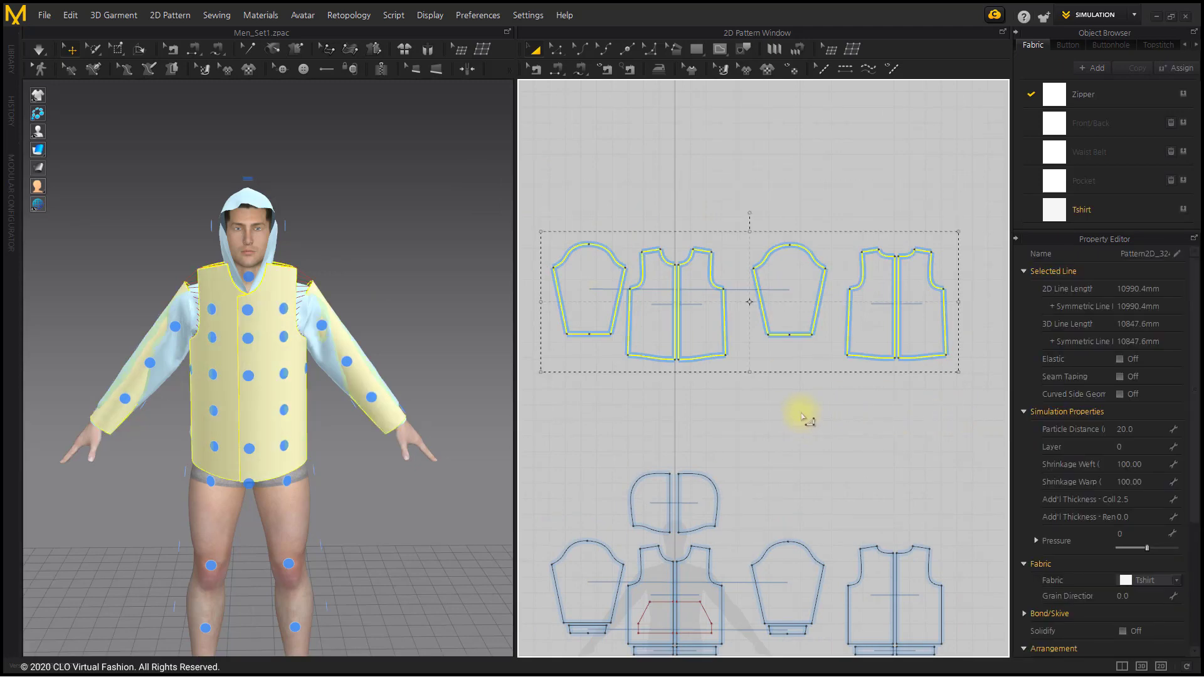
drag(962, 375, 970, 385)
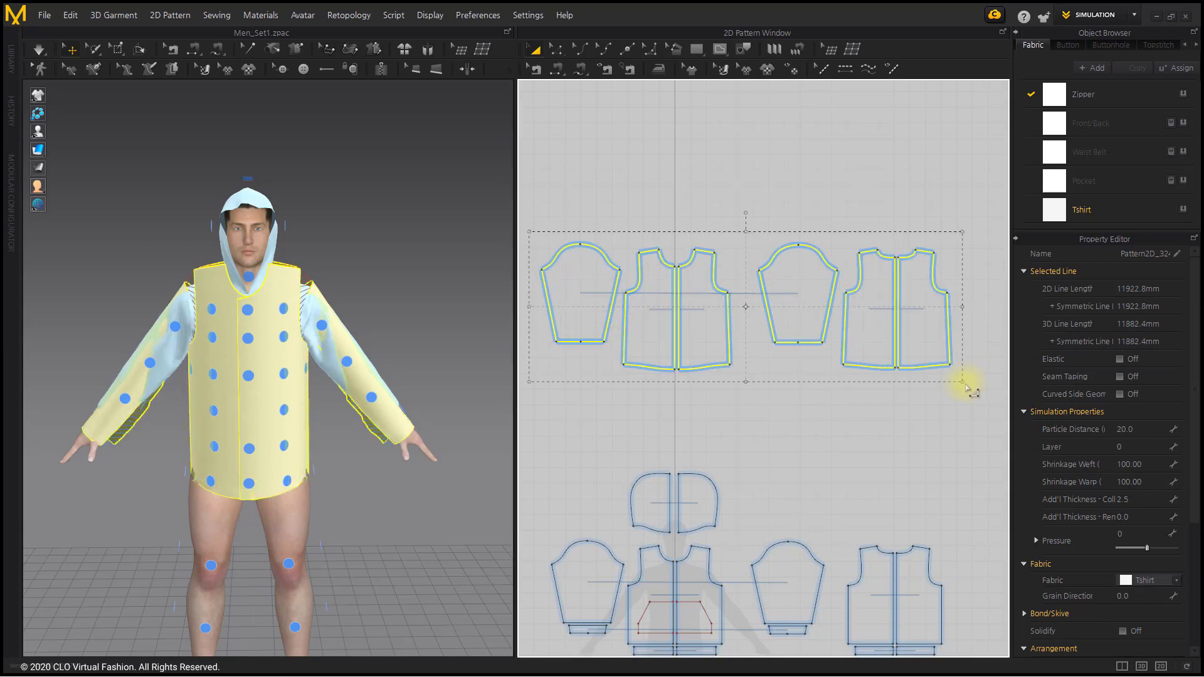
click(895, 423)
- Hide the arrangement points and set a T-shirt sleeve's arrangement to Position X 52, Position Y 49 and Offset 64
key(shift+f)
click(351, 375)
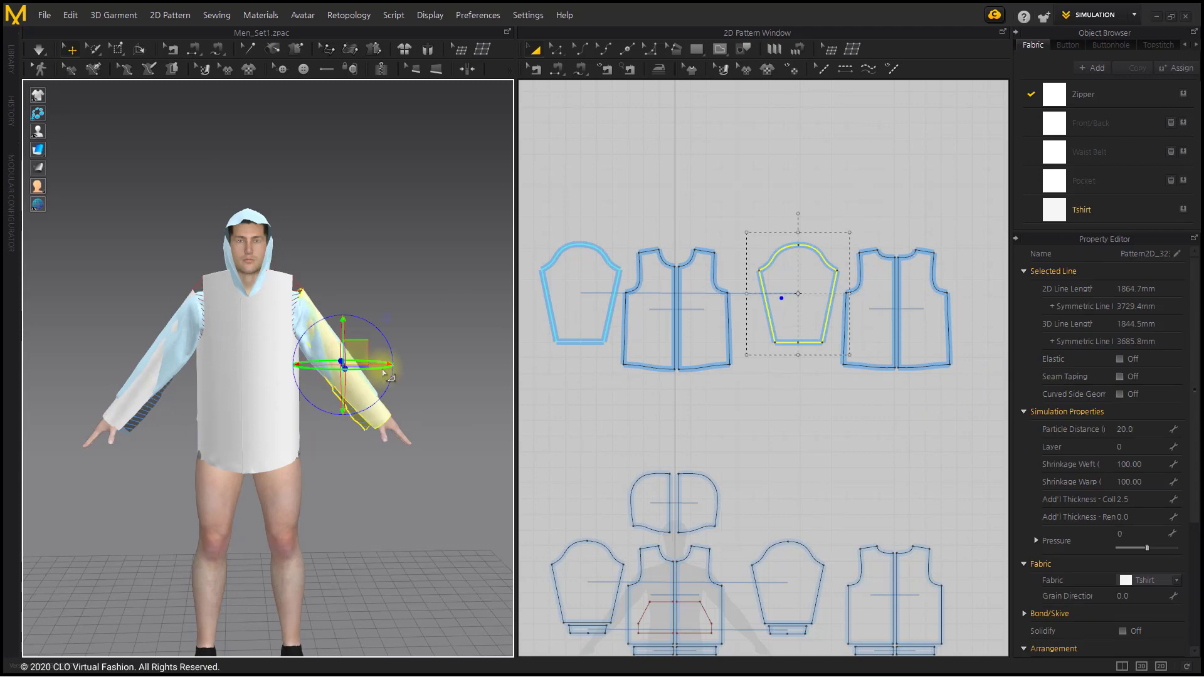
scroll(376, 364, up, 2)
scroll(1122, 401, down, 3)
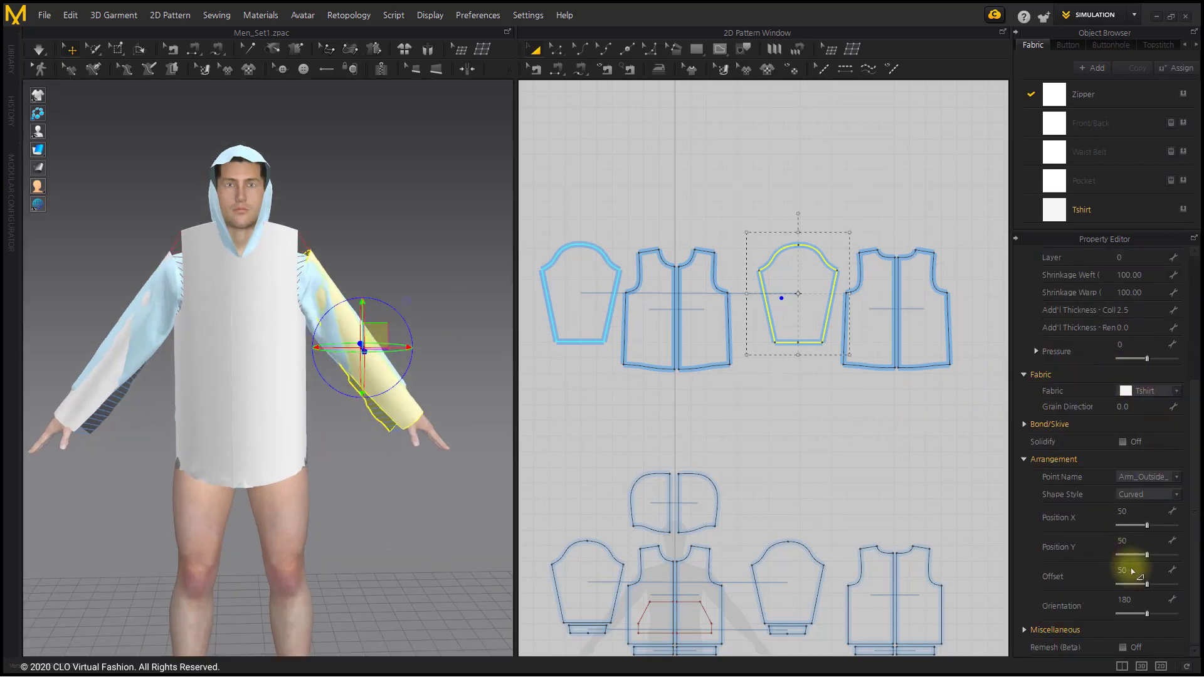
drag(1149, 586, 1155, 584)
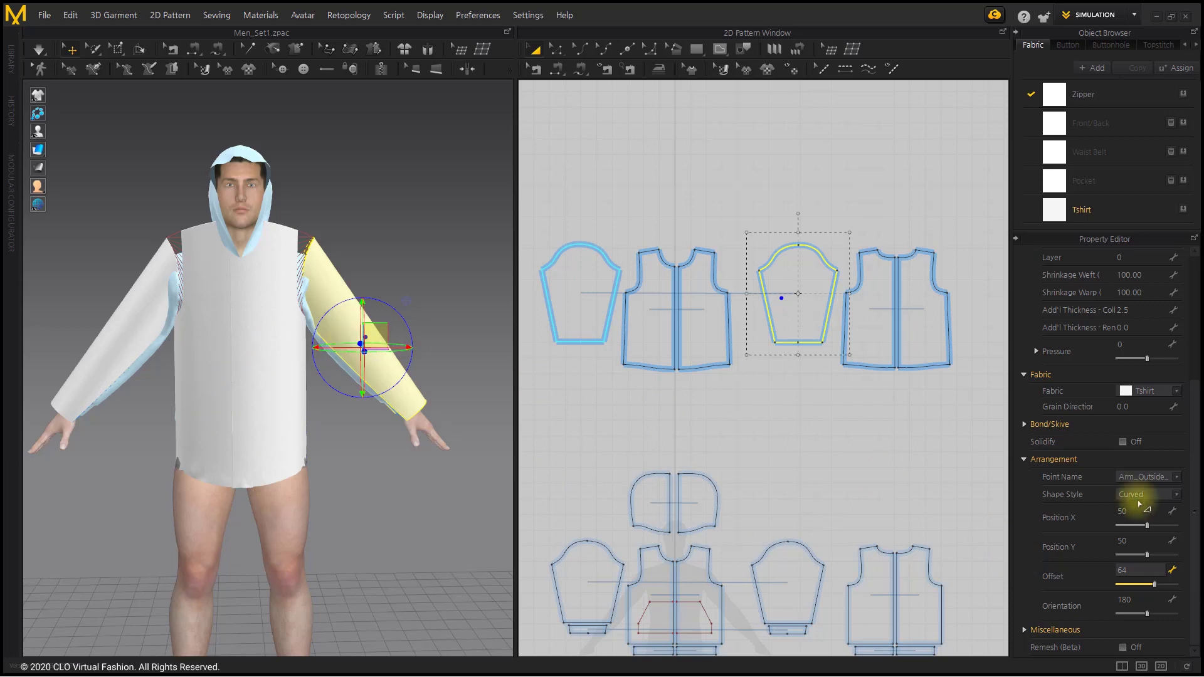
click(1147, 555)
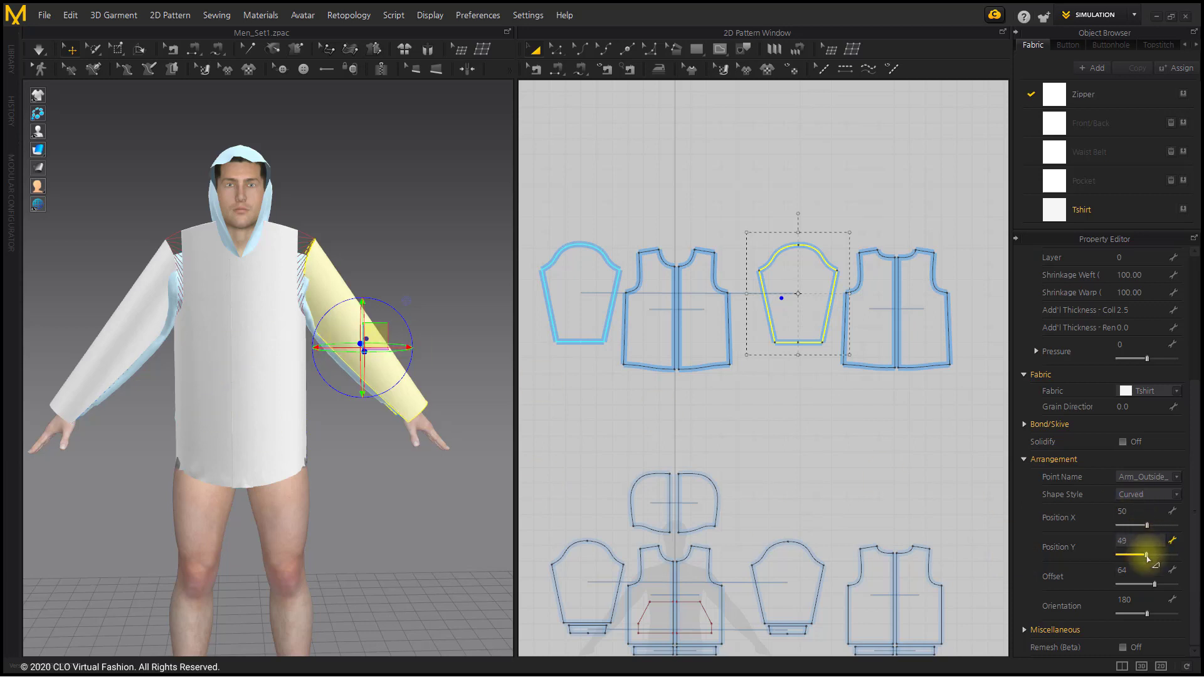
click(1148, 526)
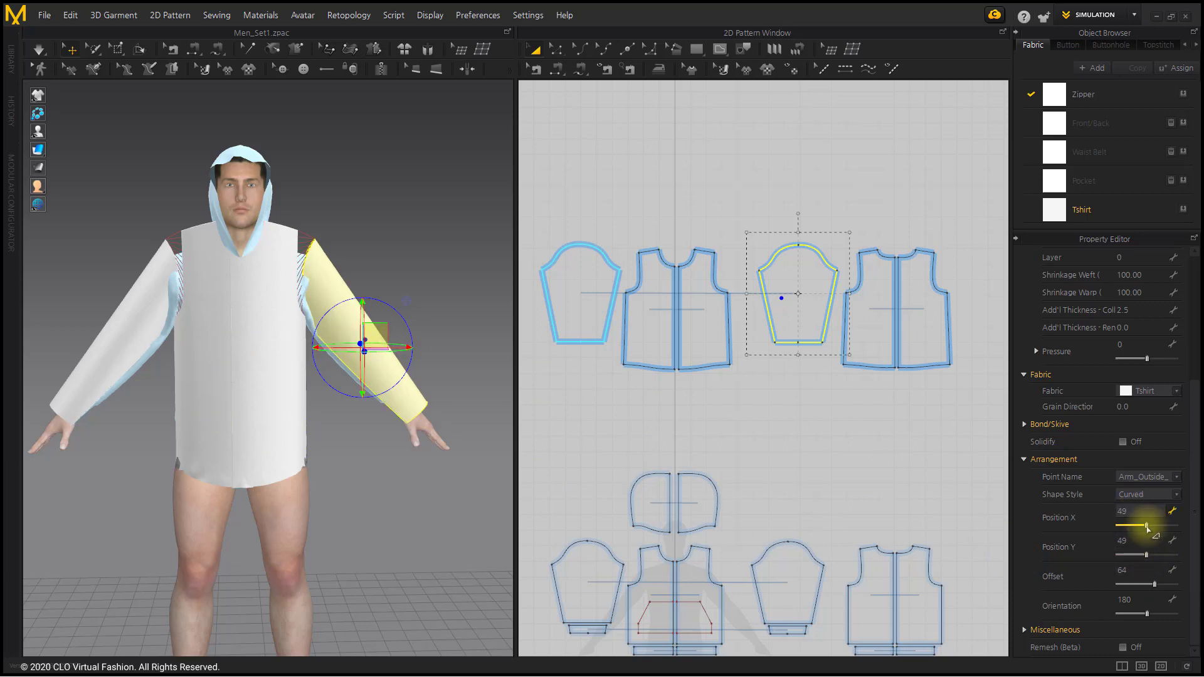
drag(1148, 527, 1150, 527)
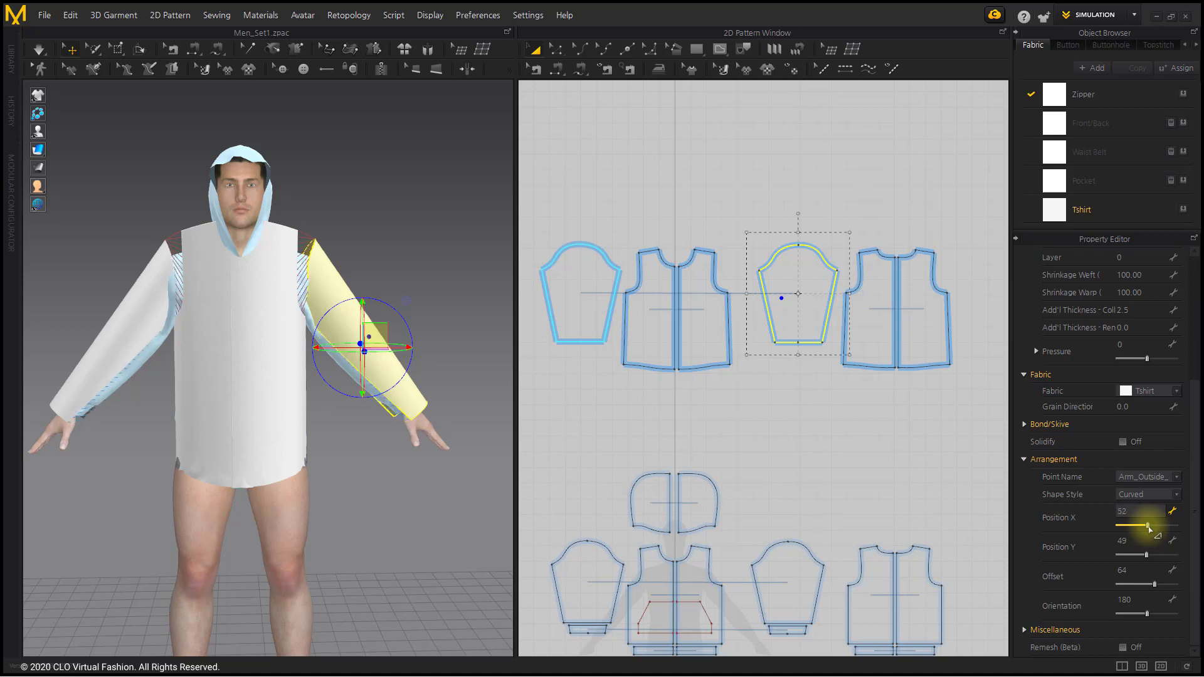
- Check both T-shirt sleeves' placement around the arms and start the simulation to drape the garment
click(365, 264)
click(345, 322)
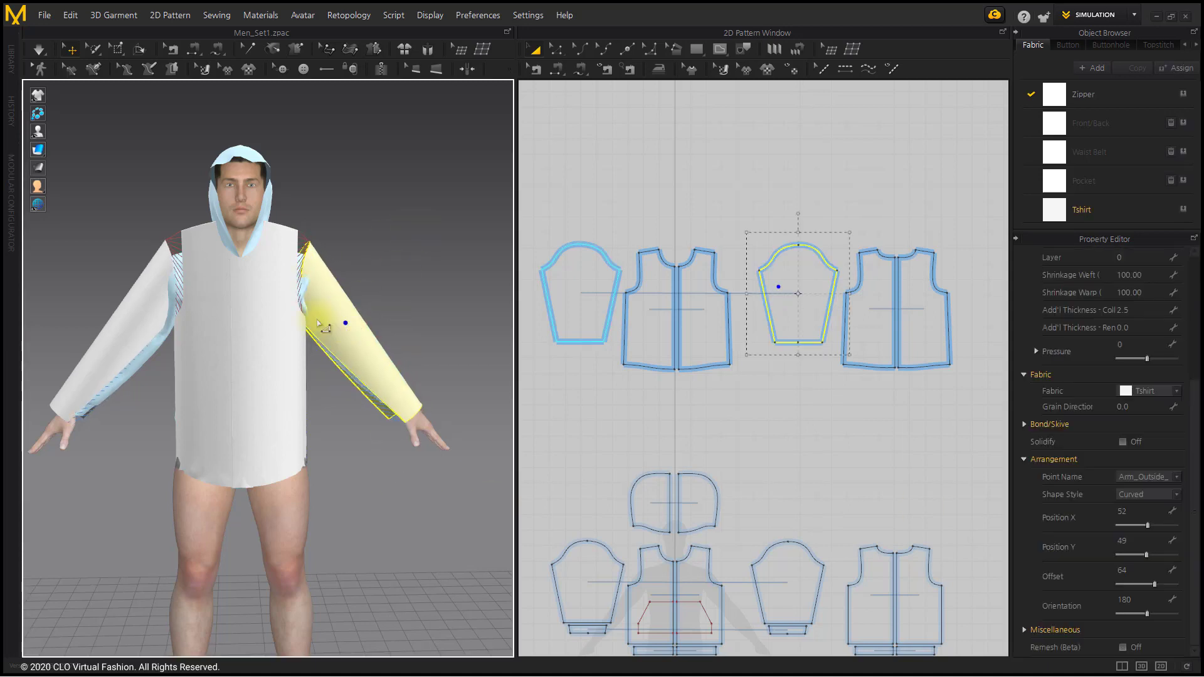
click(148, 311)
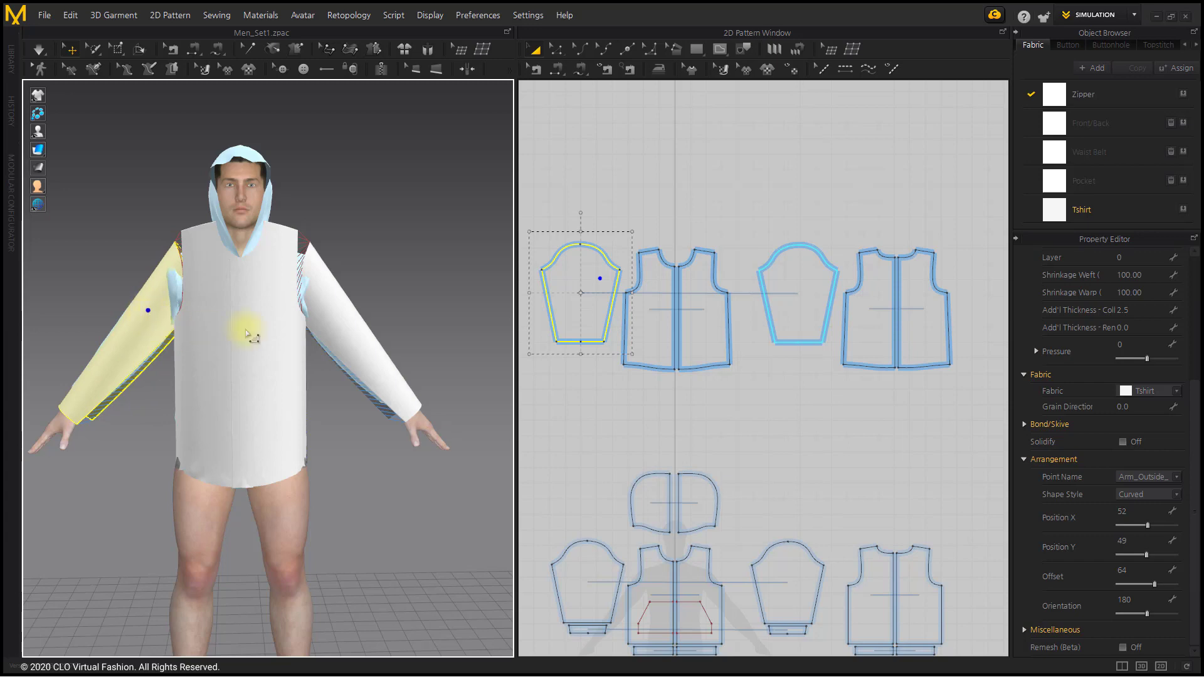
click(252, 135)
click(39, 49)
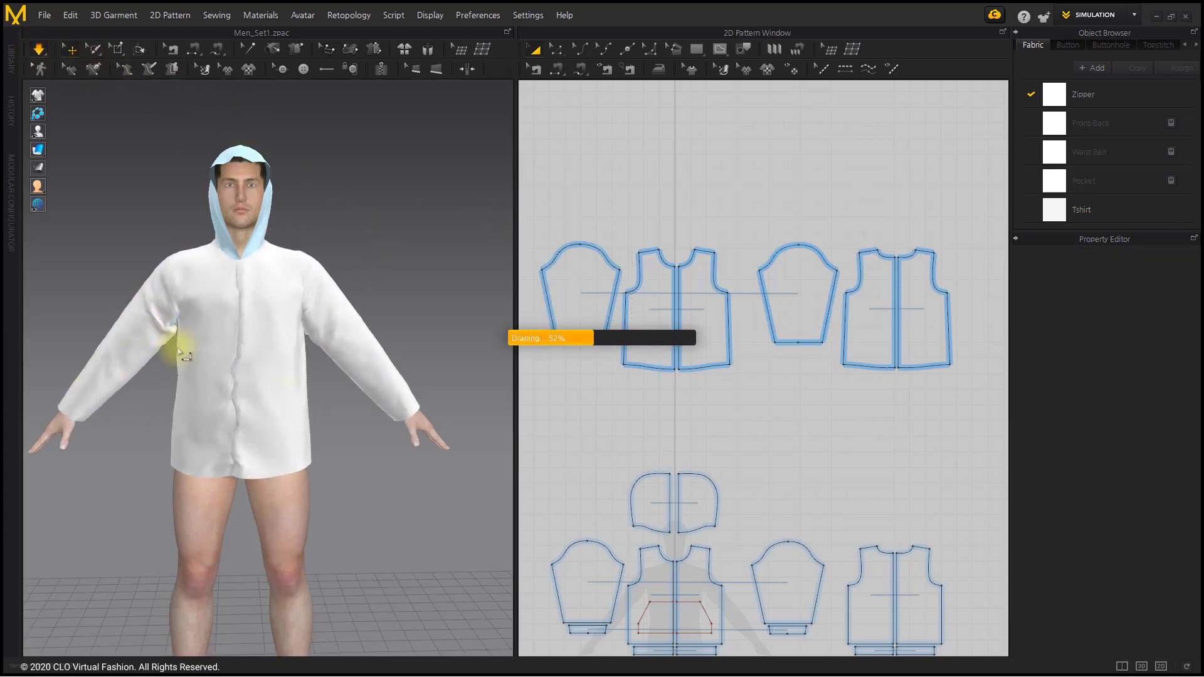
- Tug the T-shirt's sleeves and front panels on the avatar while simulating to settle the fabric over the hoodie
click(180, 354)
click(333, 350)
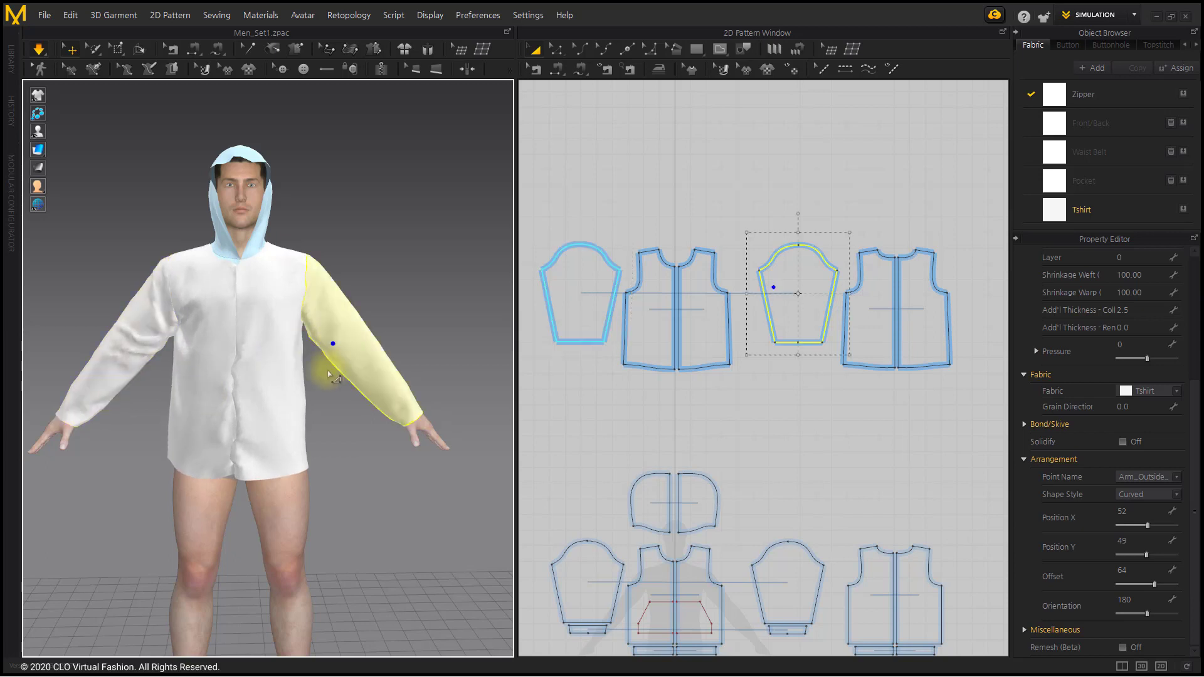
click(273, 452)
click(241, 268)
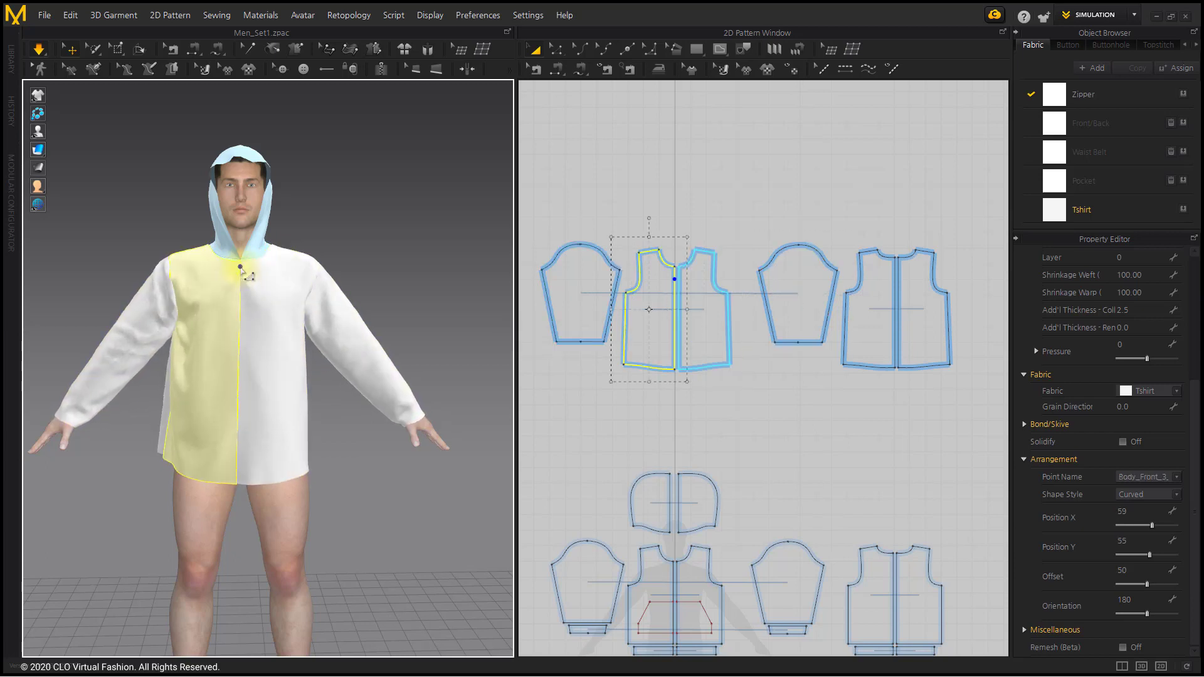
click(139, 361)
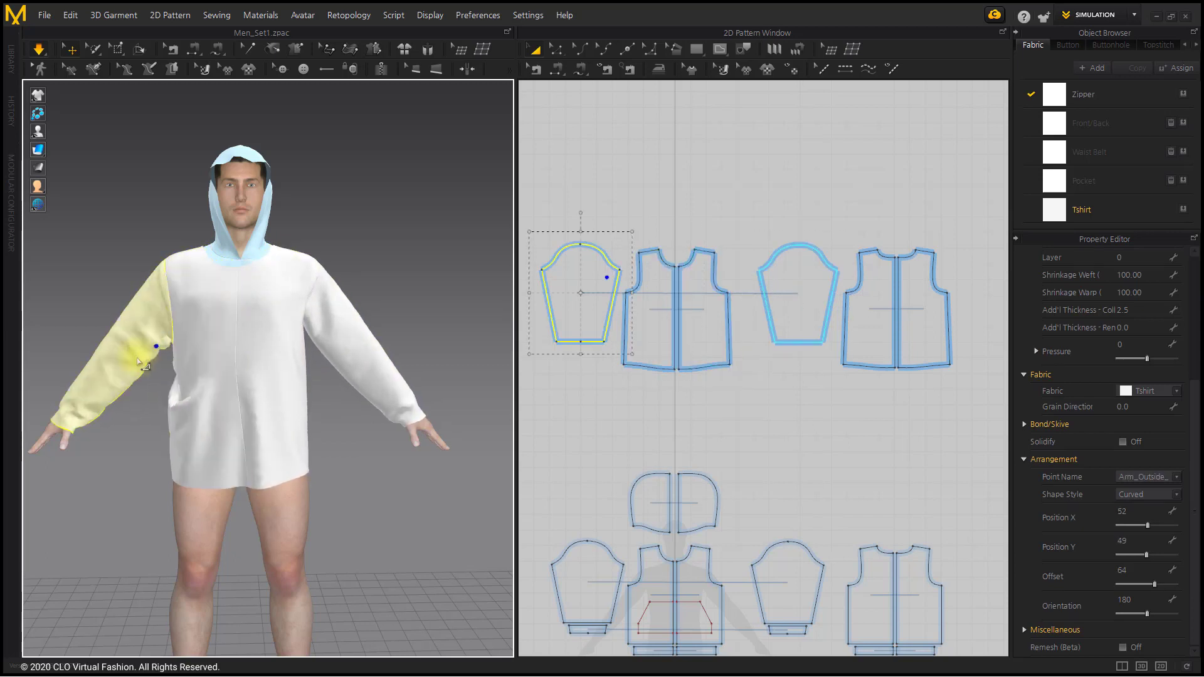
right_drag(140, 362, 260, 270)
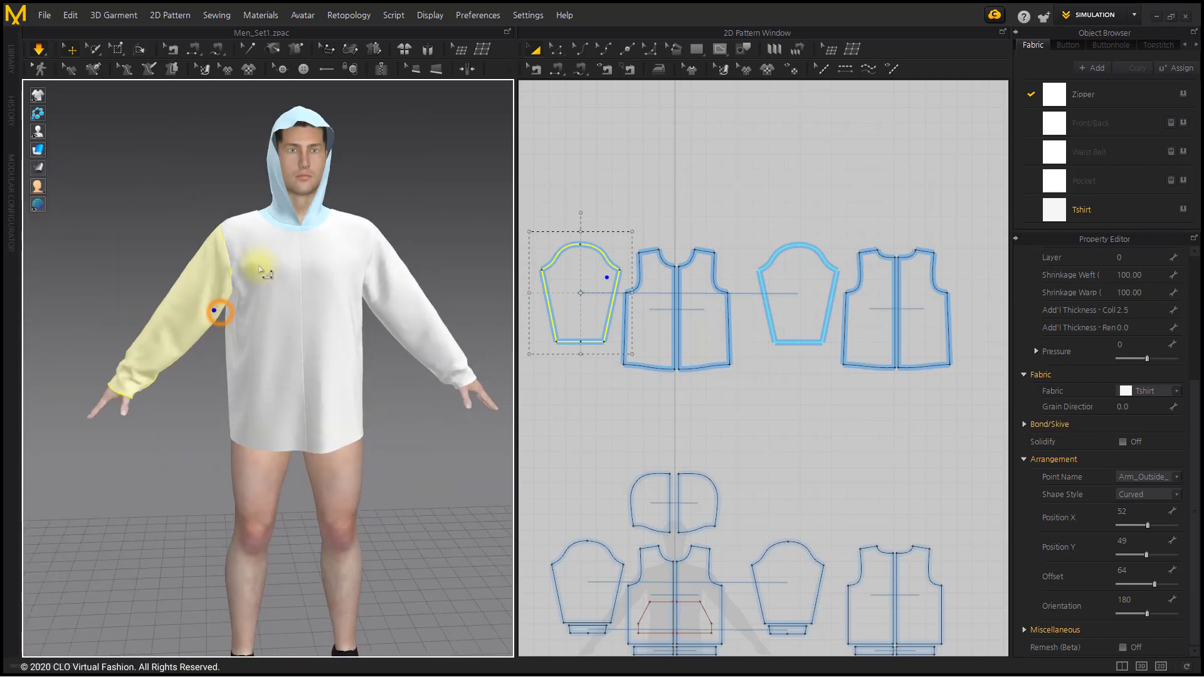
click(261, 270)
click(332, 237)
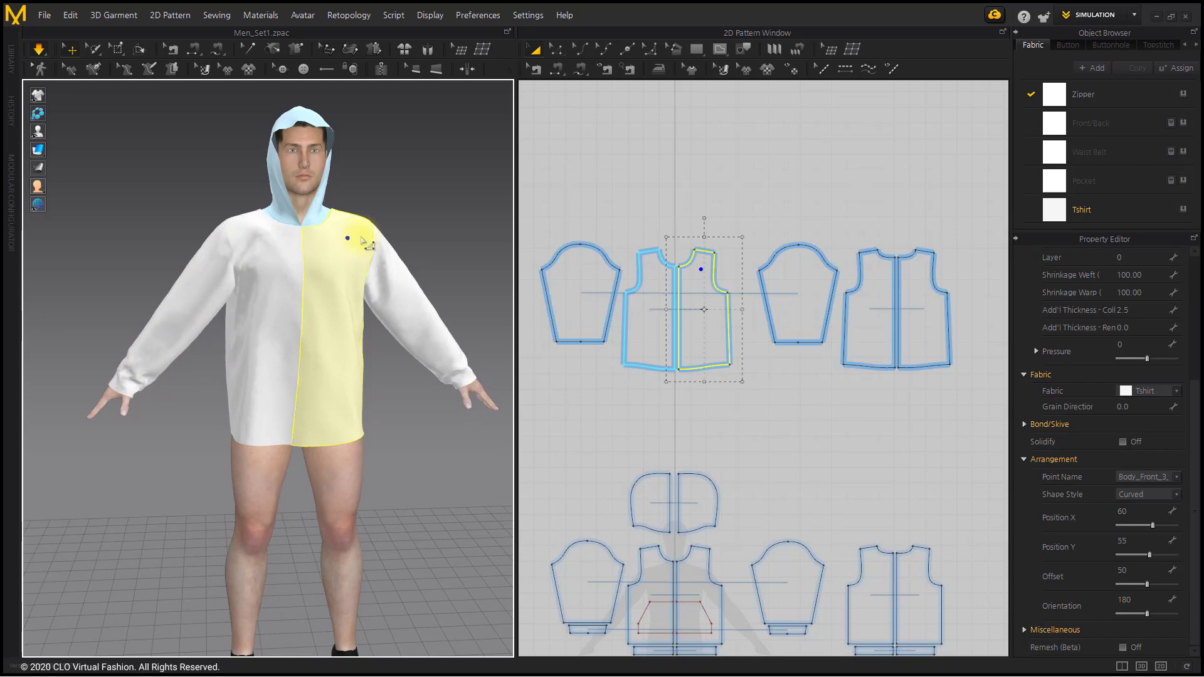
click(396, 304)
right_drag(404, 303, 307, 292)
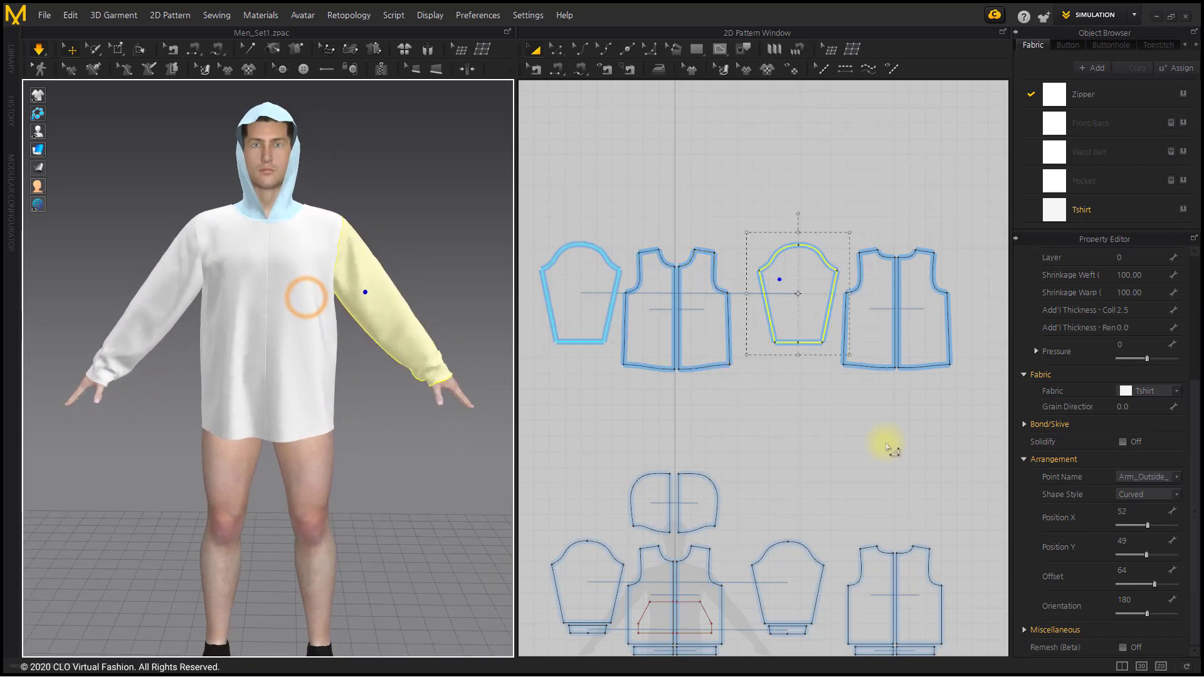
- Shorten the T-shirt sleeves by raising the sleeve hem about 62 mm with the Edit Pattern tool, and stop the simulation
click(889, 448)
right_drag(806, 358, 766, 359)
click(555, 48)
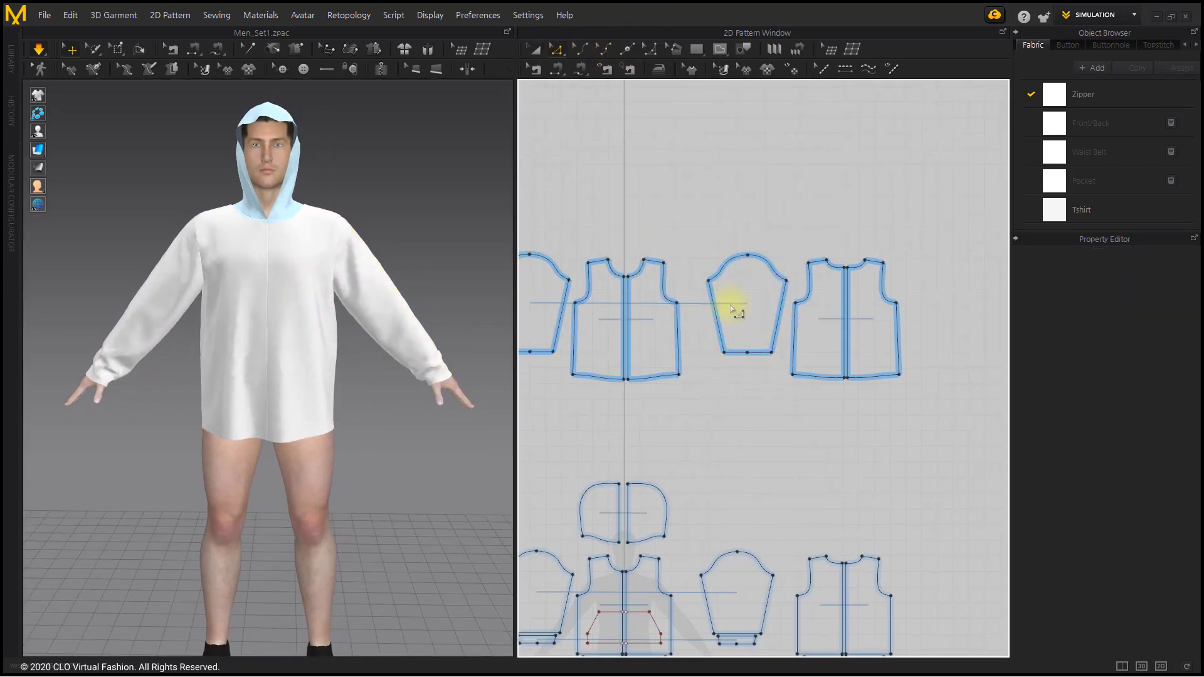
scroll(761, 317, up, 4)
drag(682, 402, 689, 376)
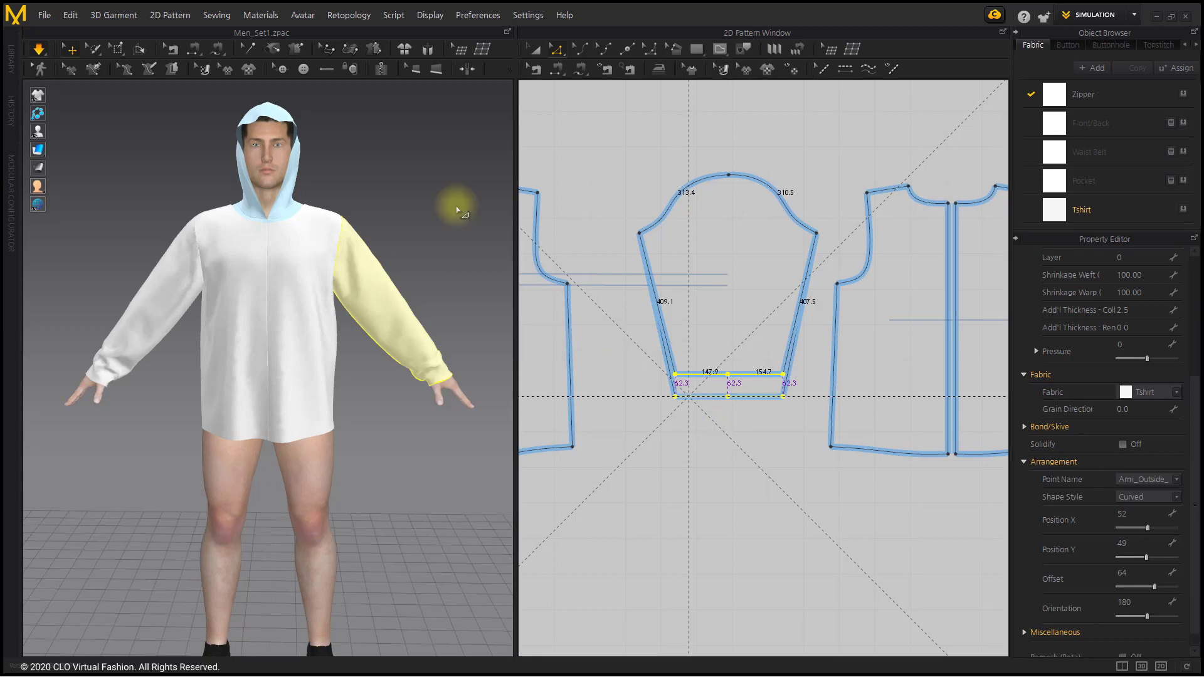
click(38, 48)
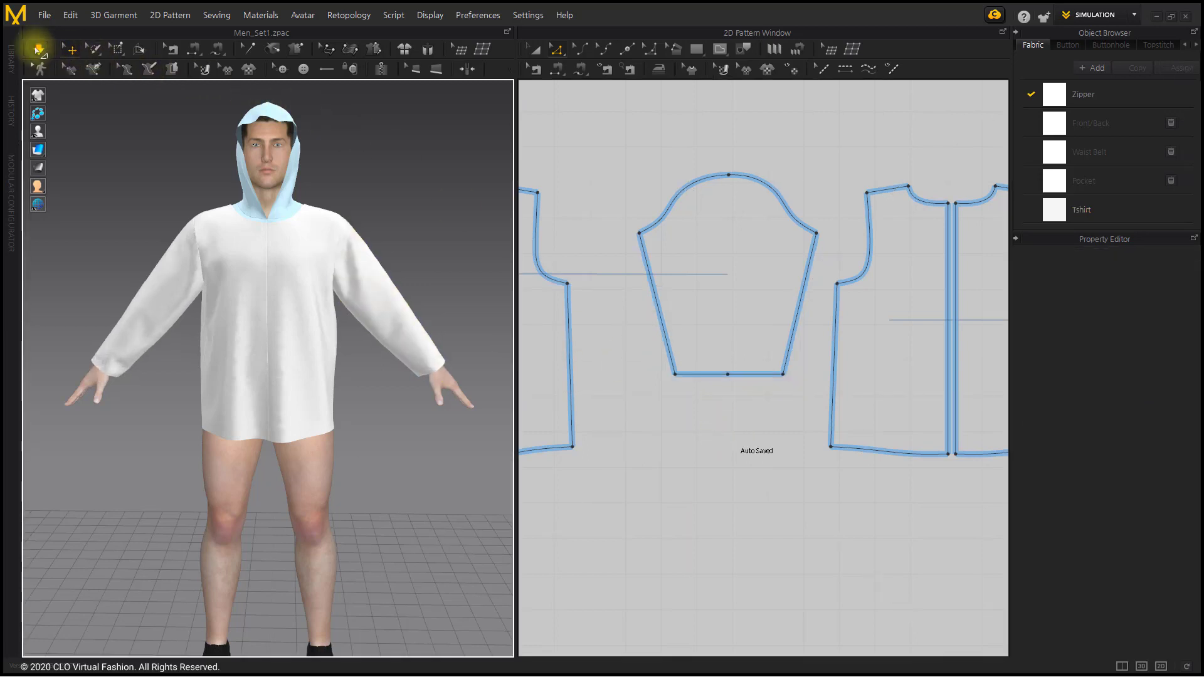
click(38, 48)
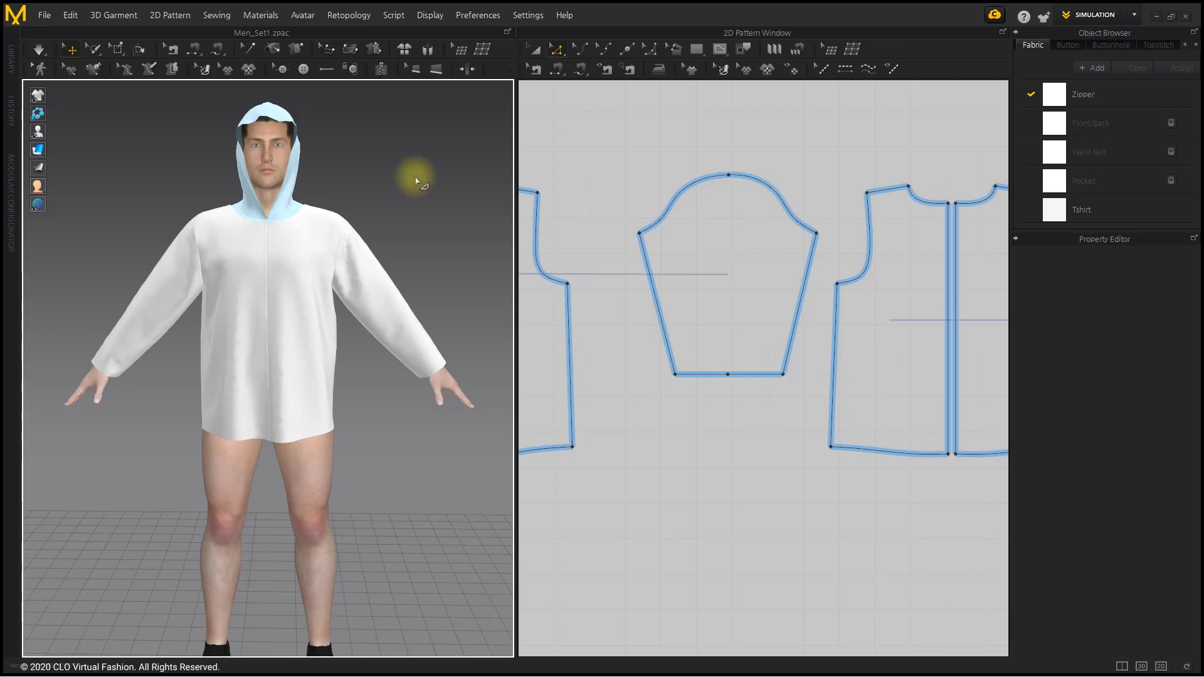
- Show the garment as a translucent surface to examine how the T-shirt's hem and sleeves cover the body
scroll(816, 360, down, 2)
right_drag(817, 361, 871, 336)
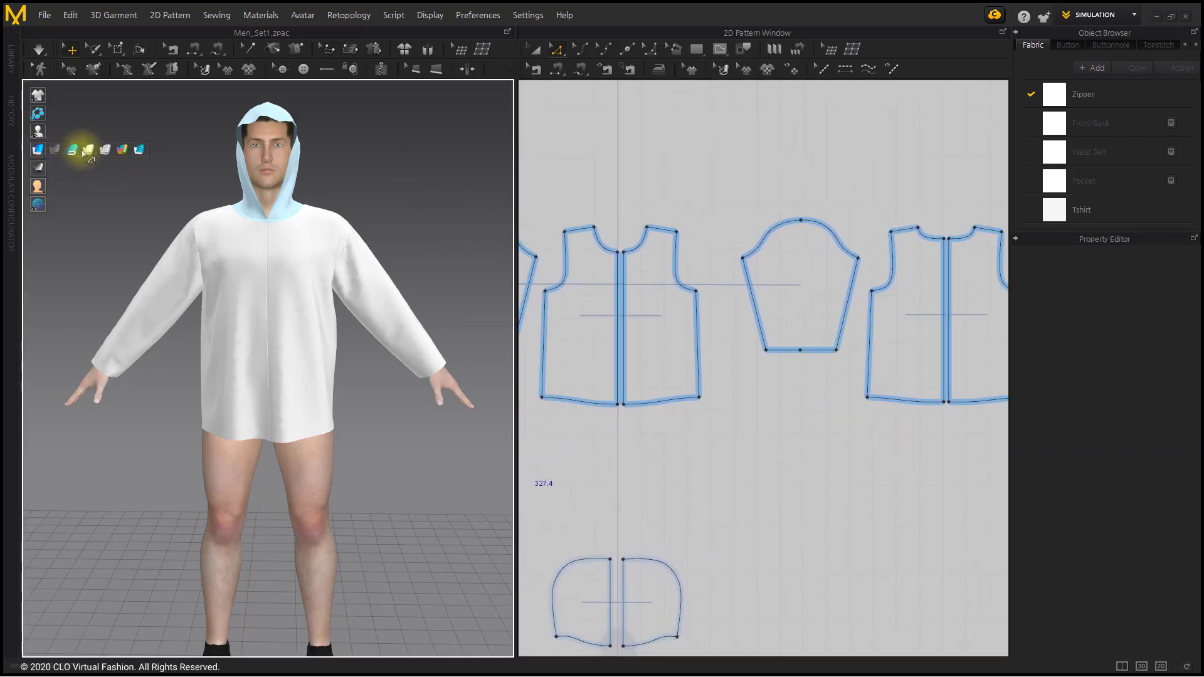
click(61, 153)
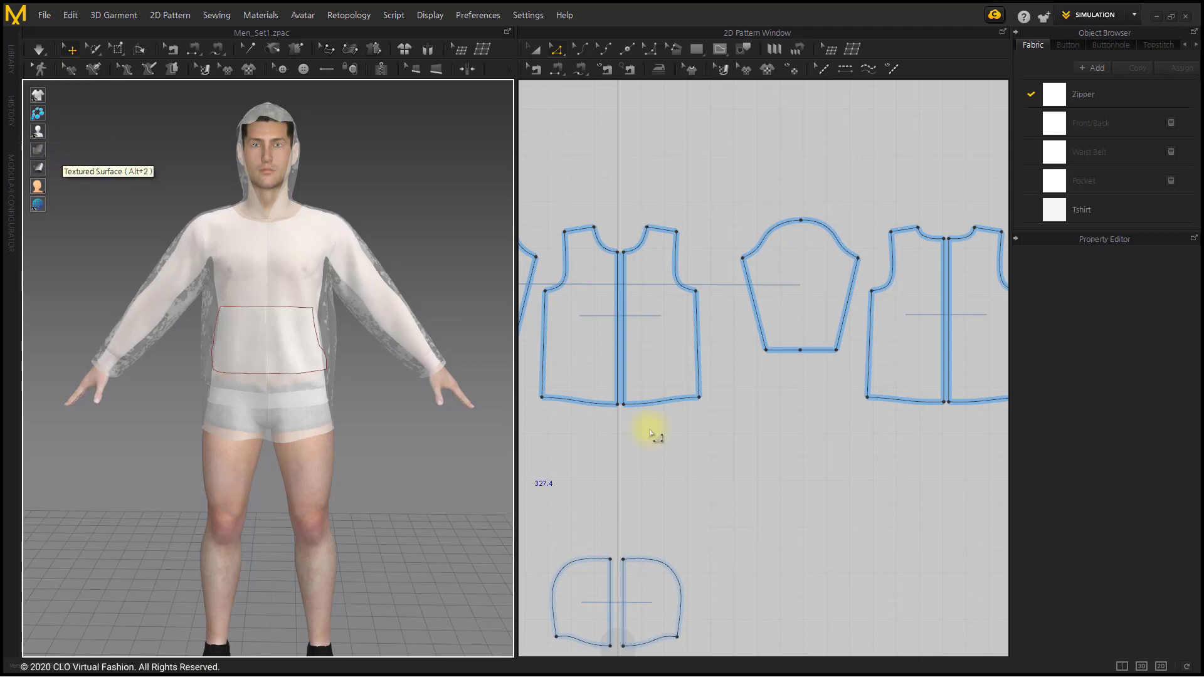
click(659, 414)
mouse_move(255, 408)
right_down()
mouse_move(425, 408)
mouse_move(236, 409)
right_up()
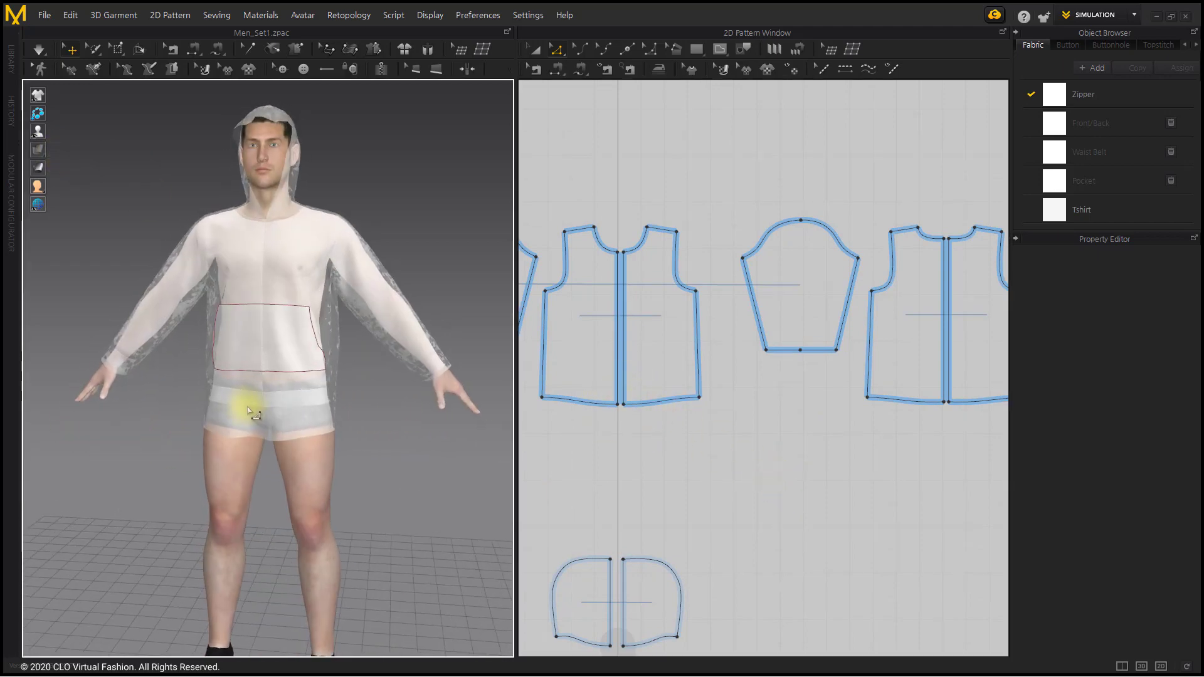
- Raise the T-shirt's front and back bottom hems together, re-drape the garment and restore its opaque textured display
click(657, 406)
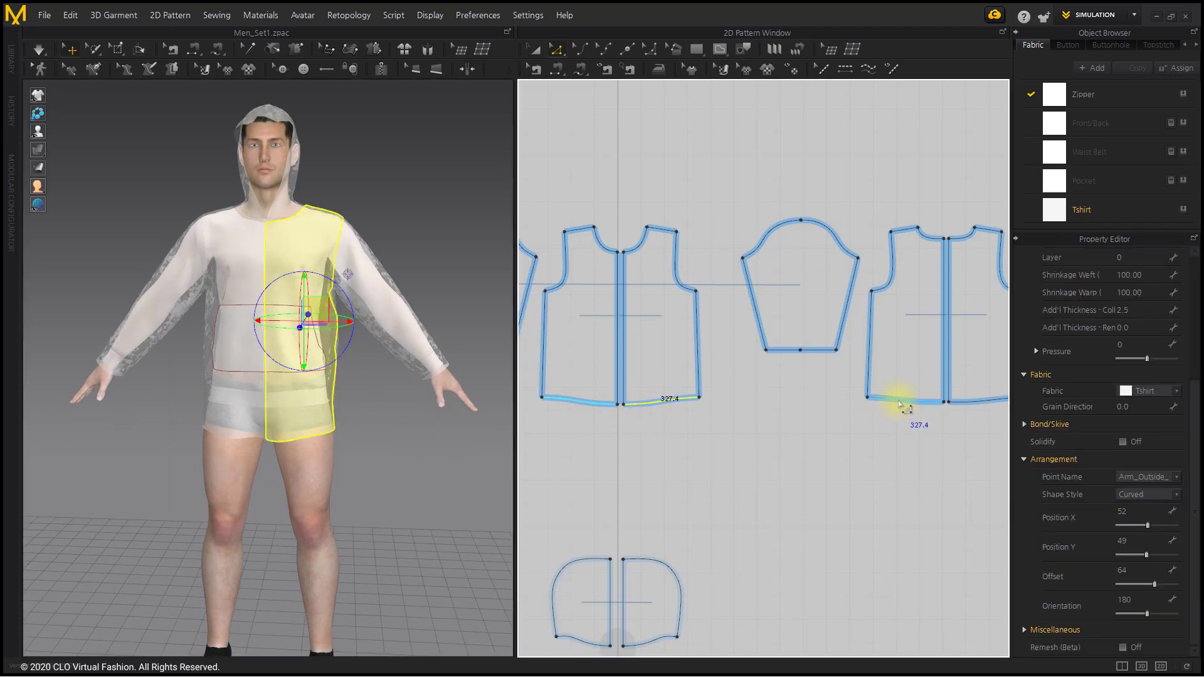
shift+click(902, 407)
drag(896, 401, 896, 392)
click(896, 444)
key(space)
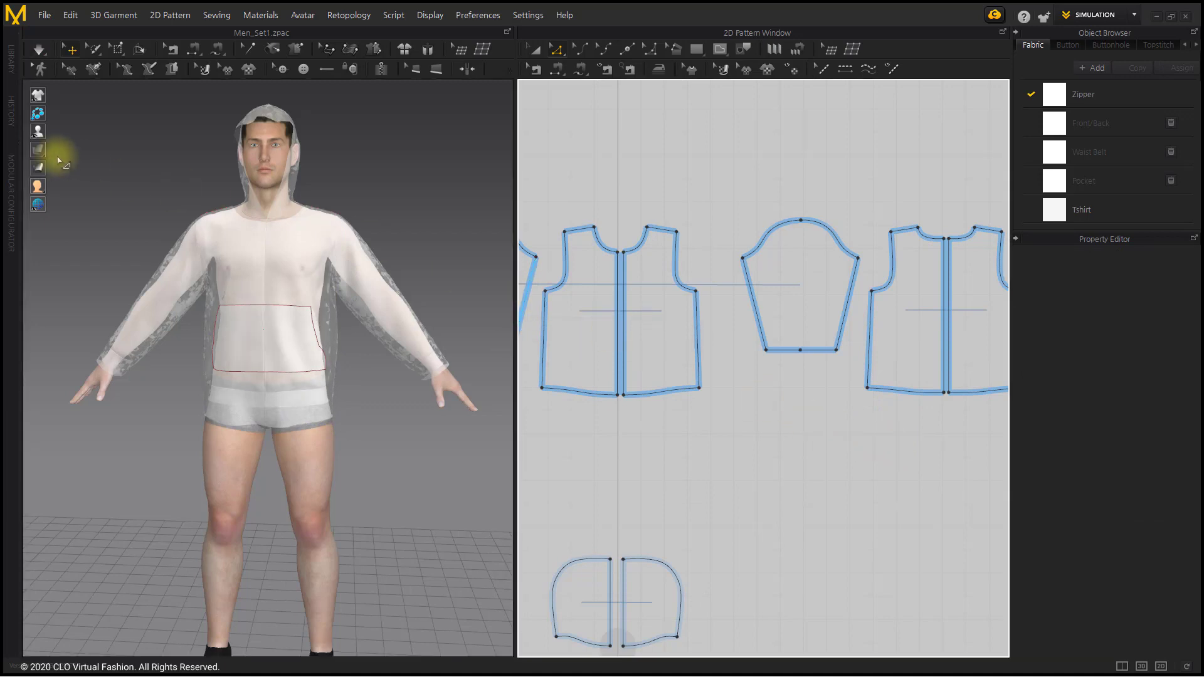
click(57, 150)
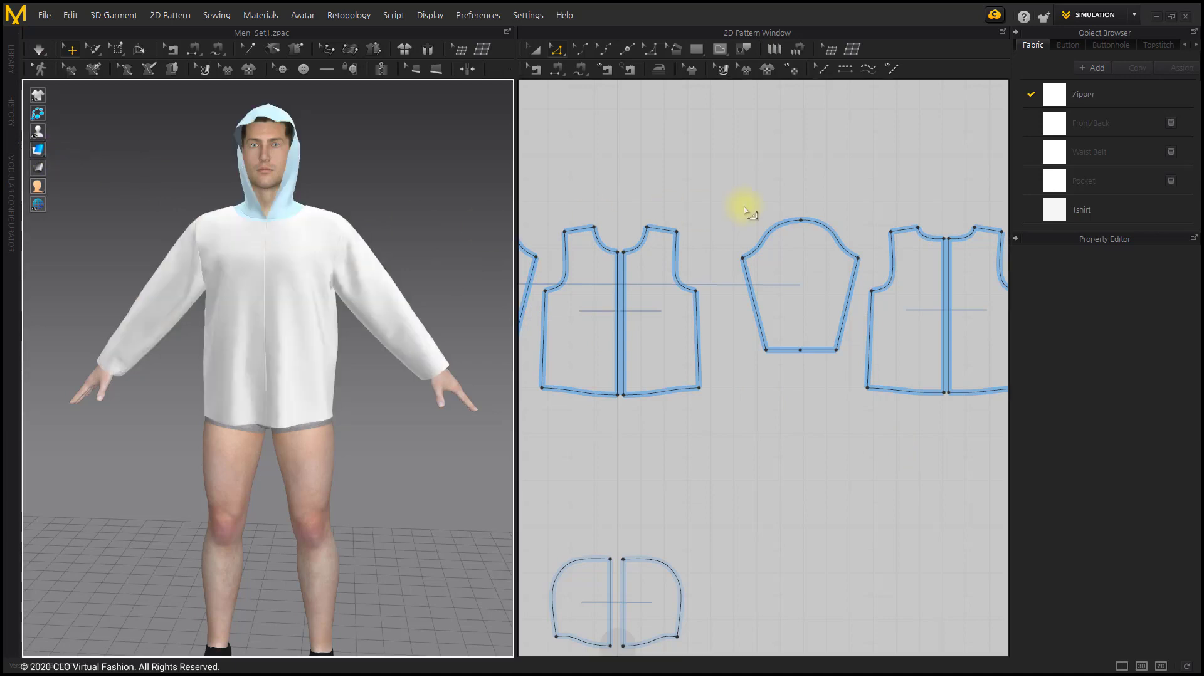
- Measure the T-shirt's front and back neckline lengths and create a 298 by 60 mm rectangular pattern above the front panels
click(909, 260)
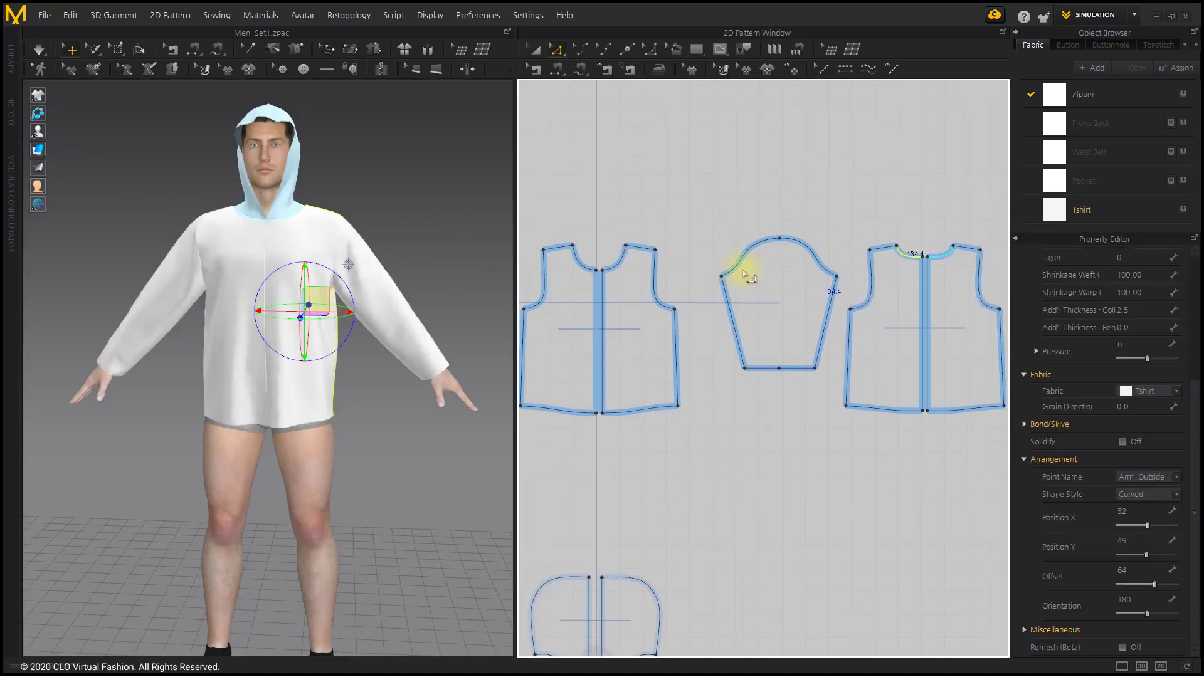
click(621, 268)
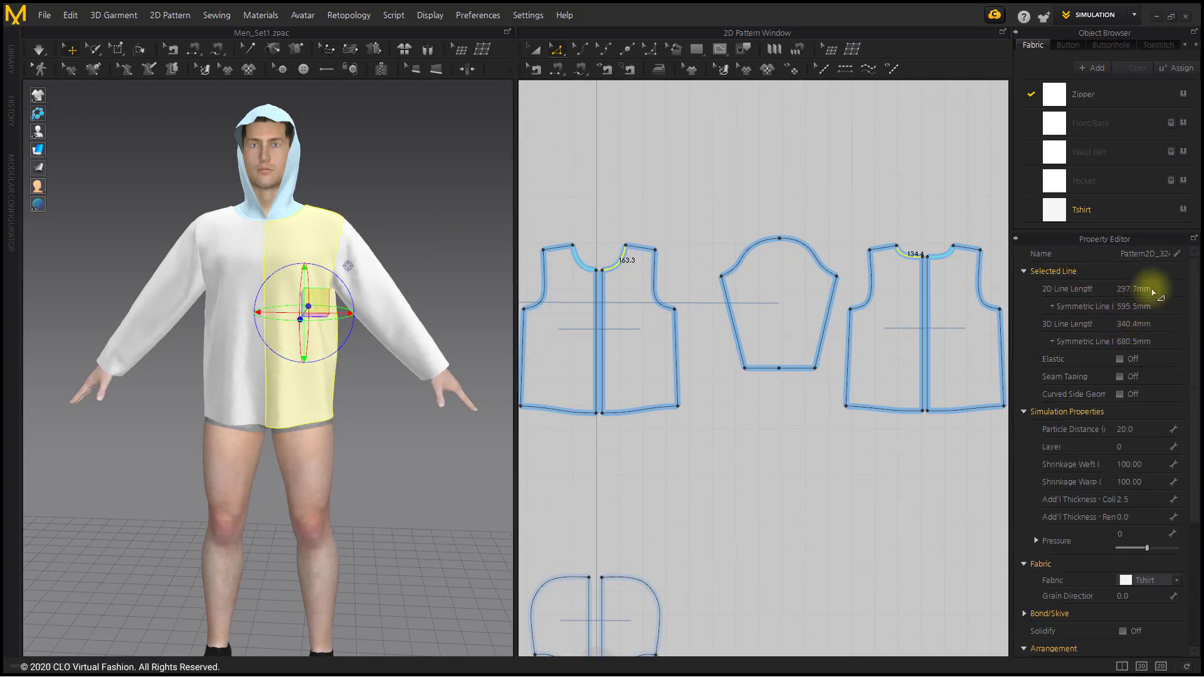
click(696, 49)
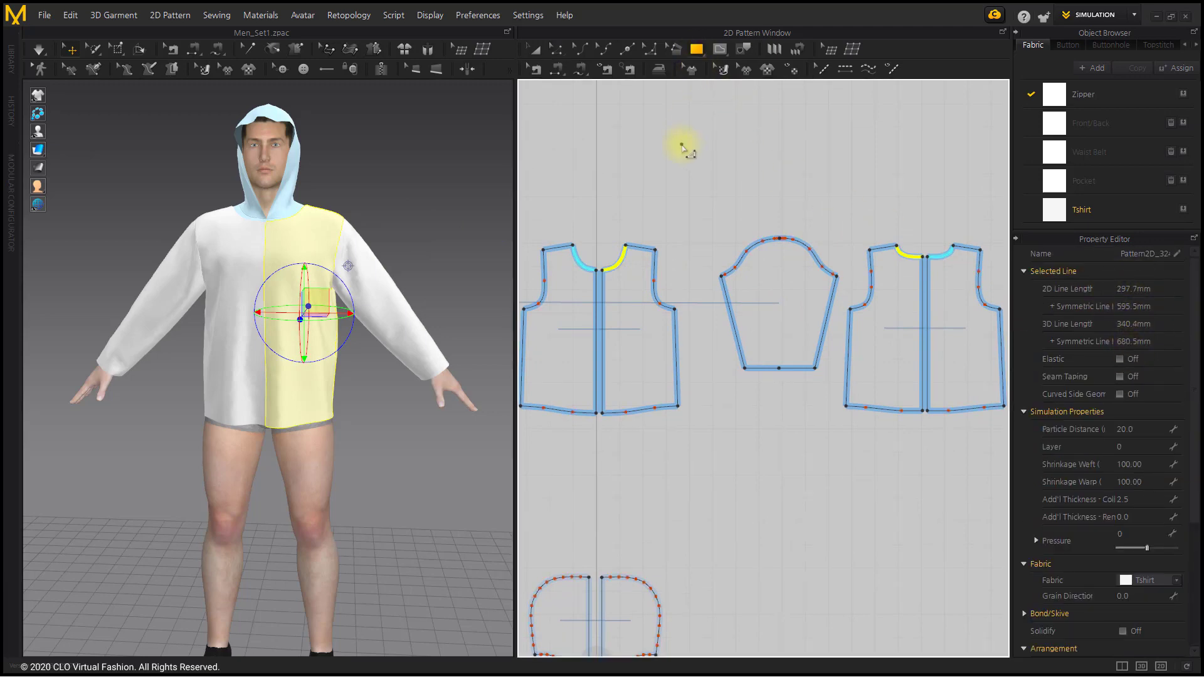
click(682, 145)
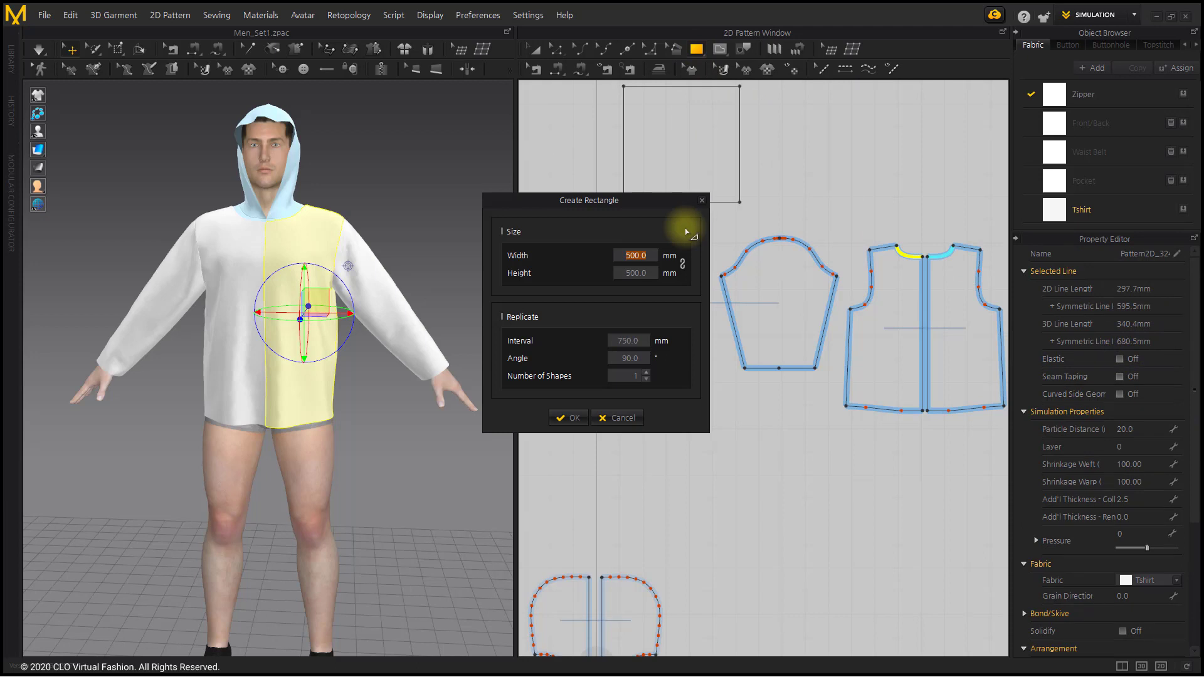
text(29)
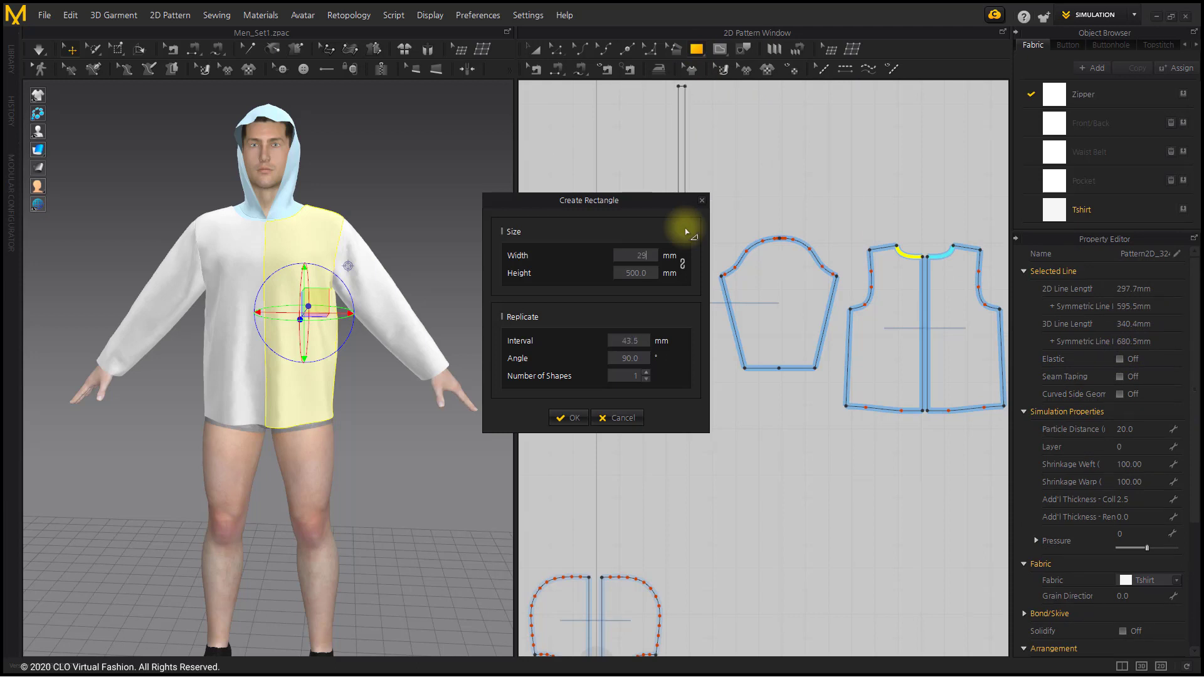
text(8)
click(632, 274)
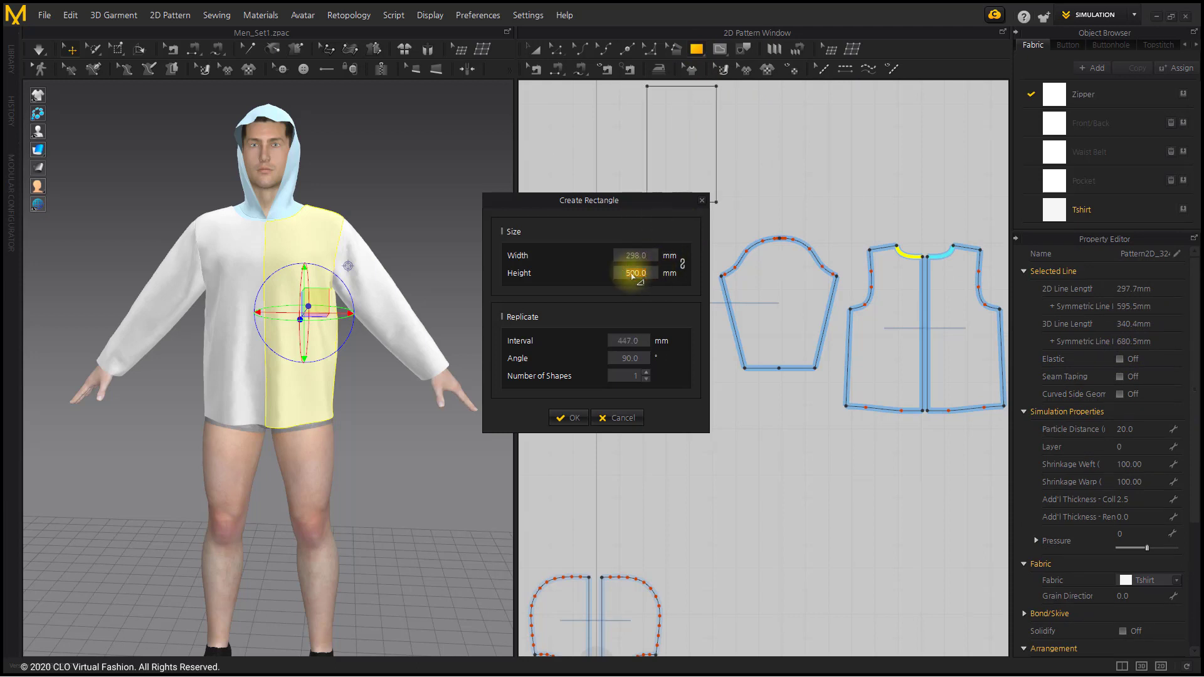
text(50)
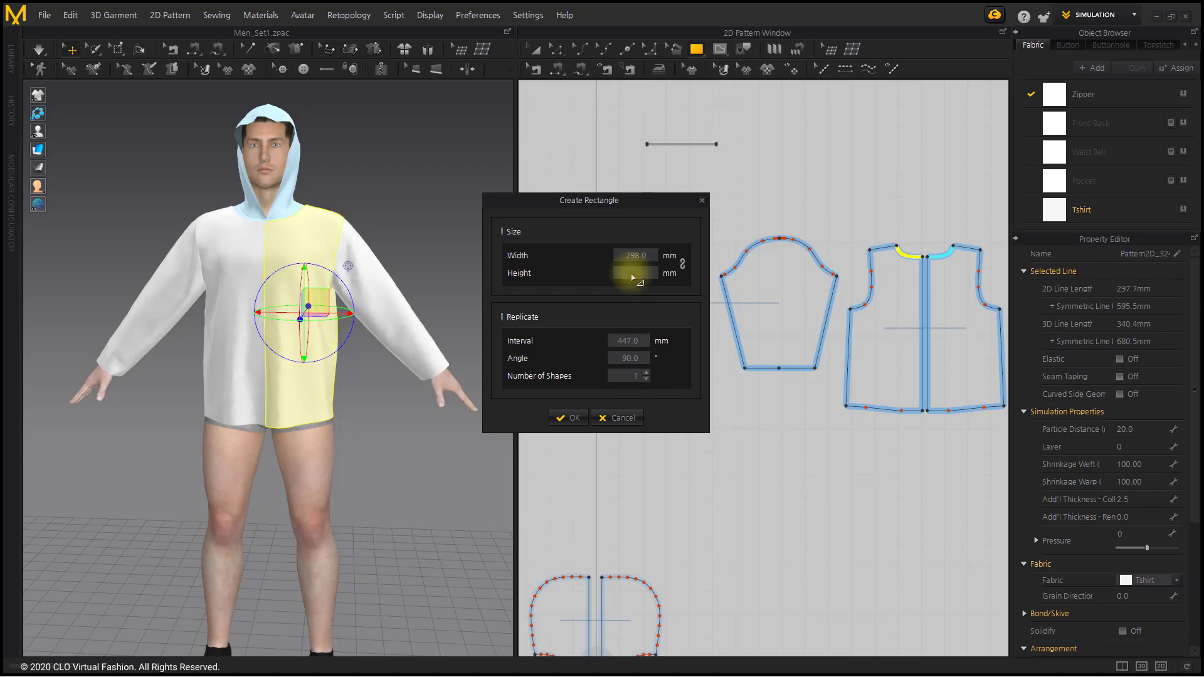
click(572, 418)
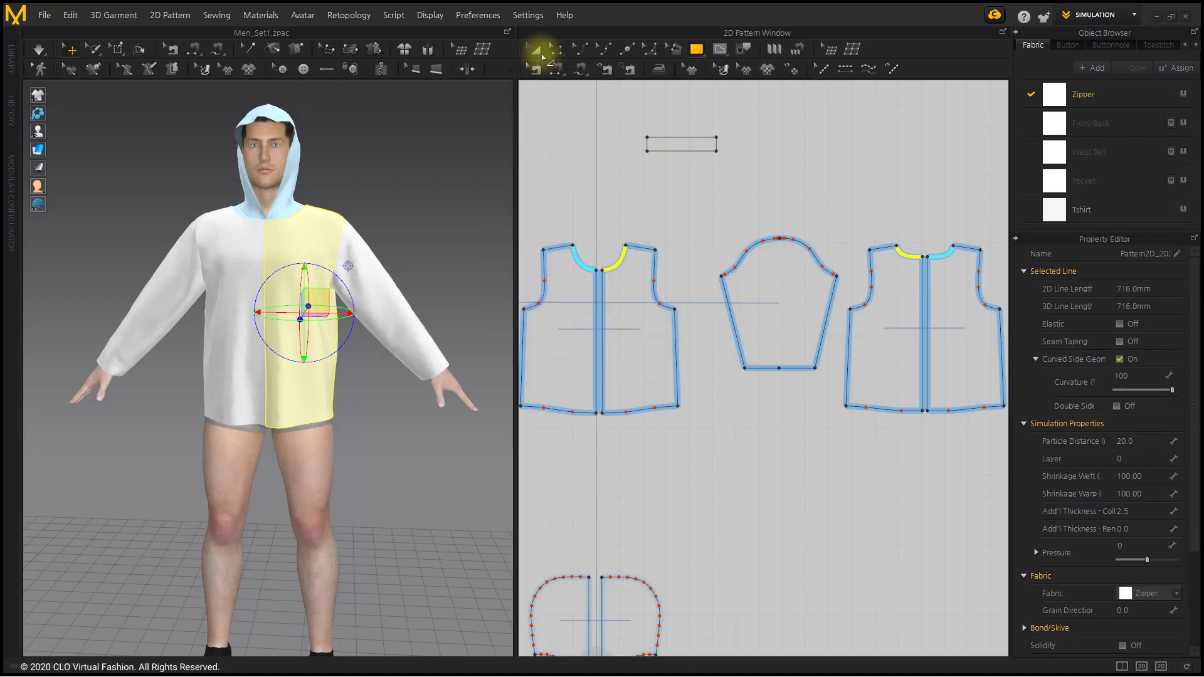
- Move the collar rectangle above one half of the T-shirt front and clone it as a symmetric pattern with sewing on the other side
click(541, 54)
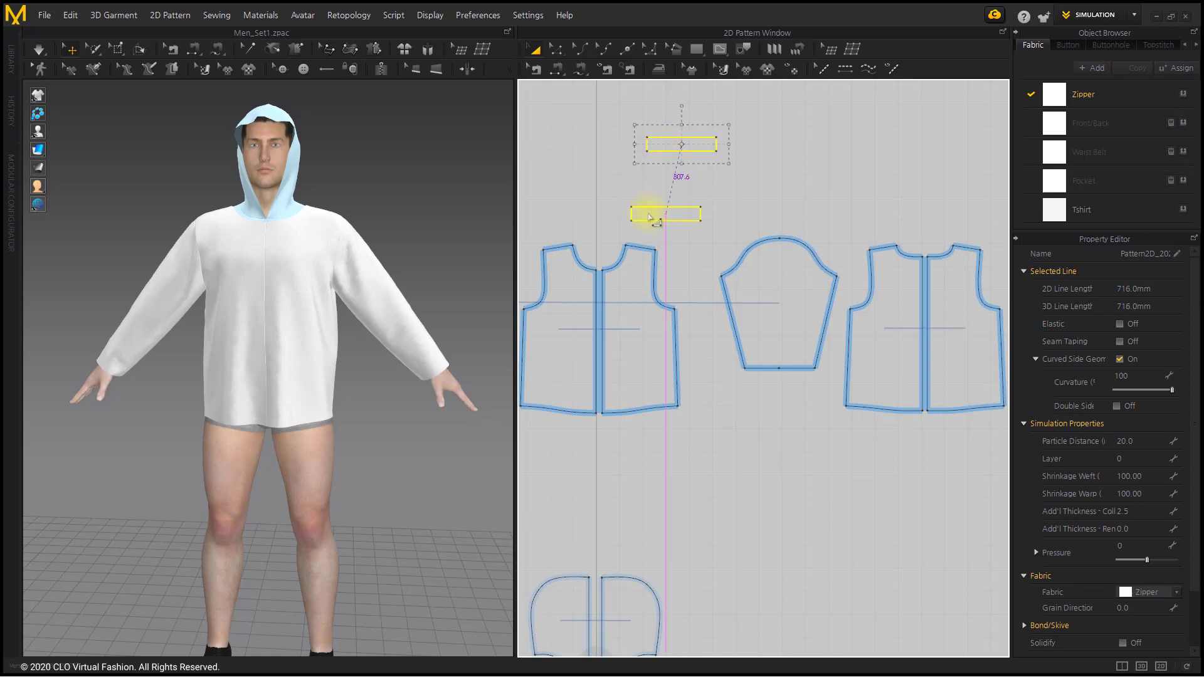
drag(648, 214, 618, 213)
click(668, 239)
middle_drag(668, 235, 694, 237)
right_click(658, 214)
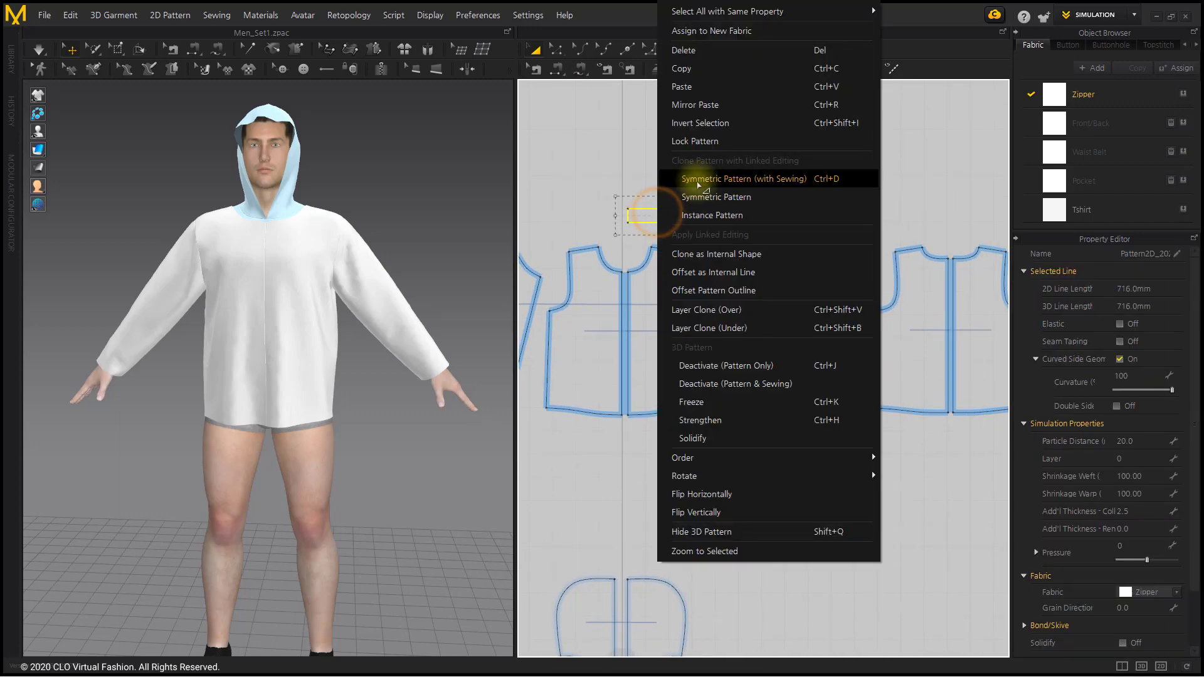
click(698, 182)
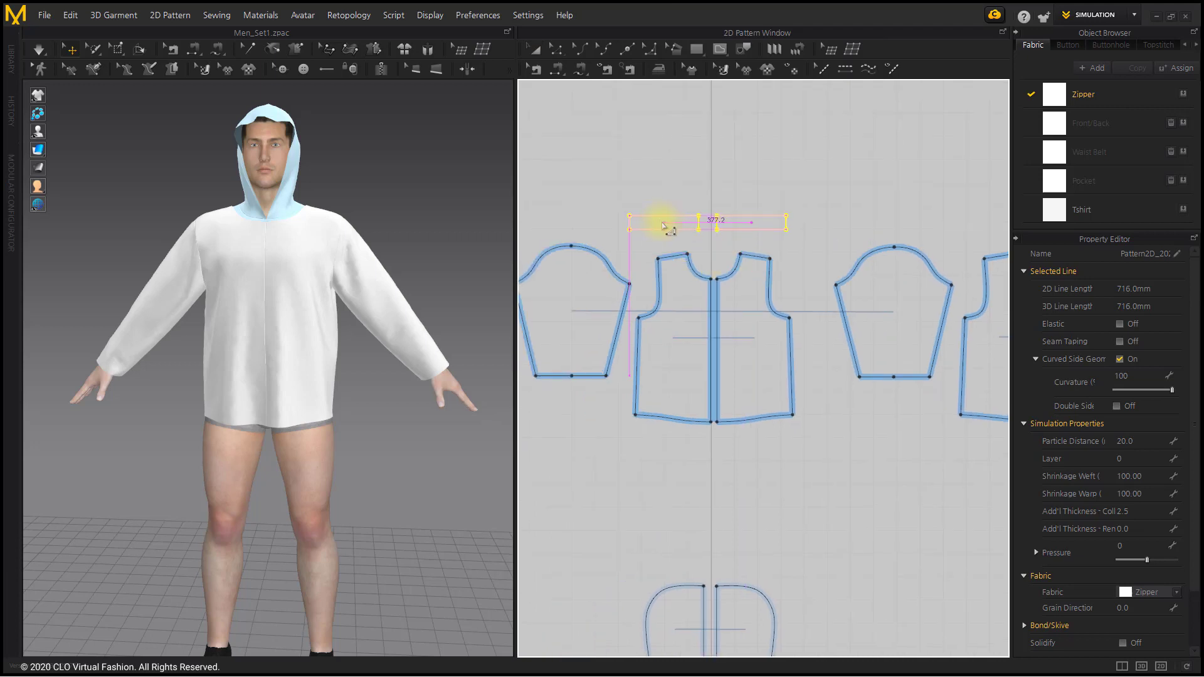
click(790, 249)
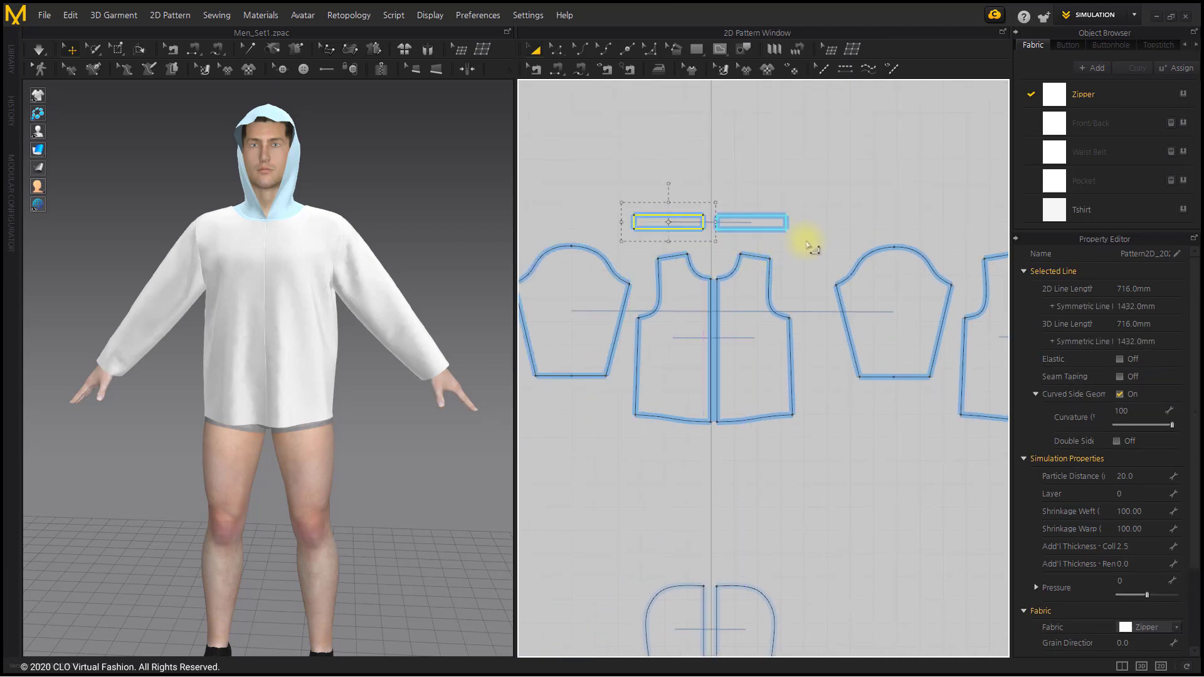
middle_drag(807, 241, 740, 234)
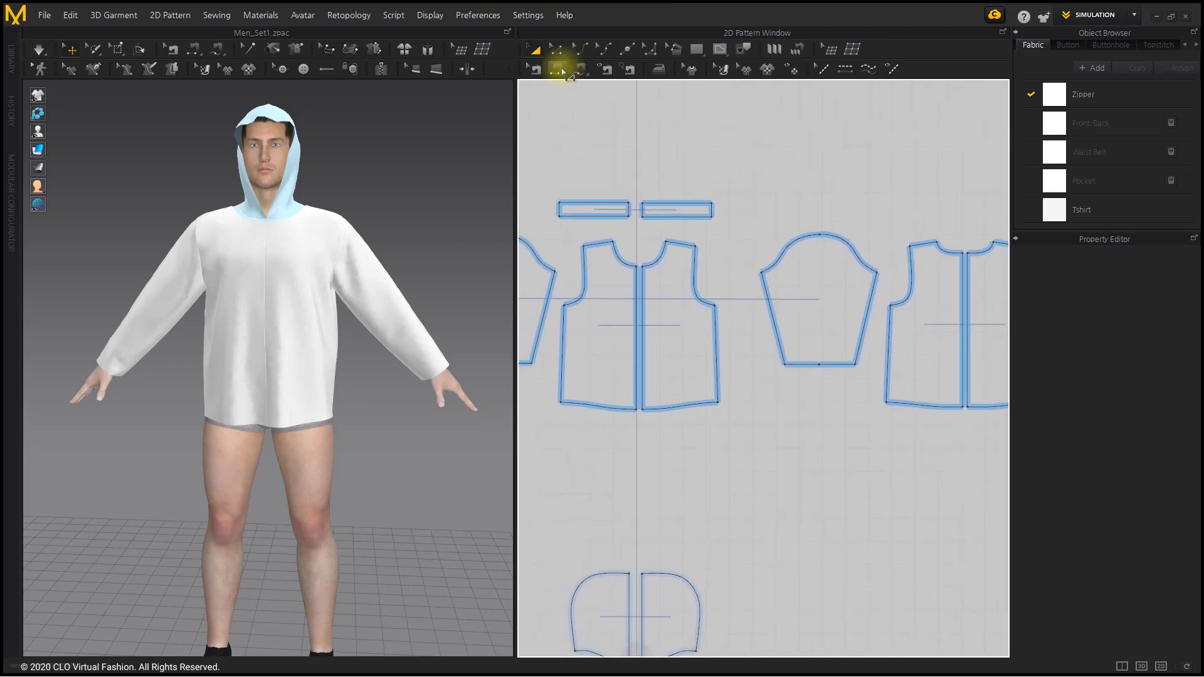
- Sew the collar's lower edge to the T-shirt's back and front necklines, and sew the two outer collar ends together
click(556, 69)
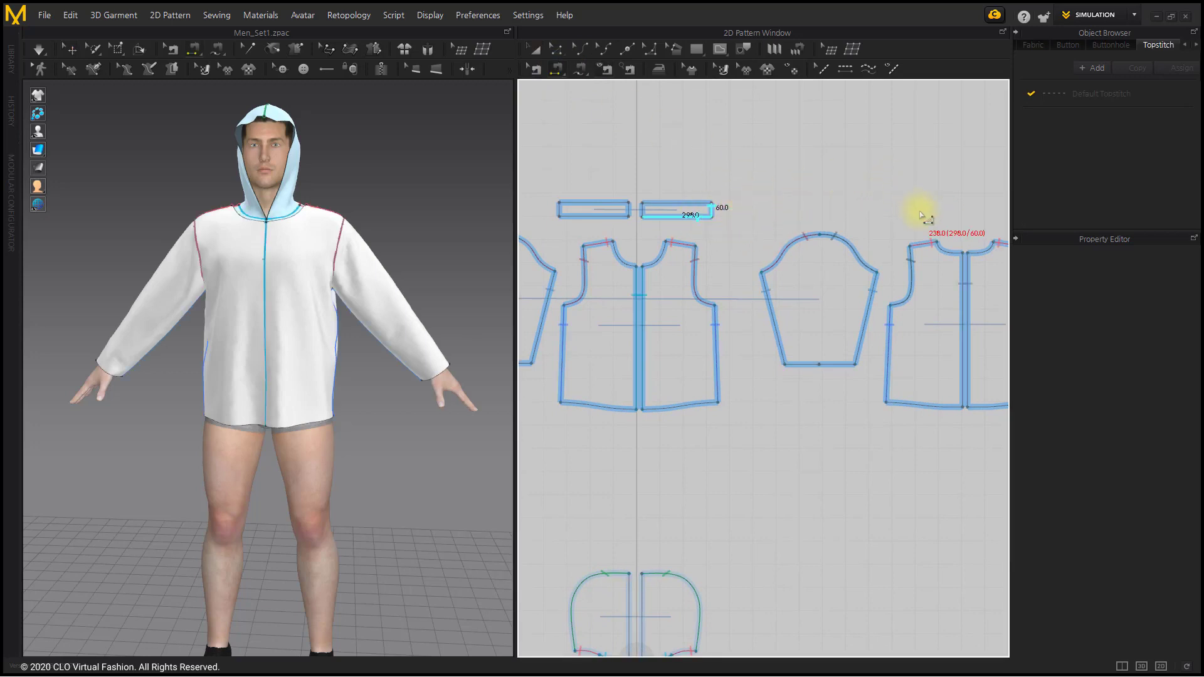
click(962, 257)
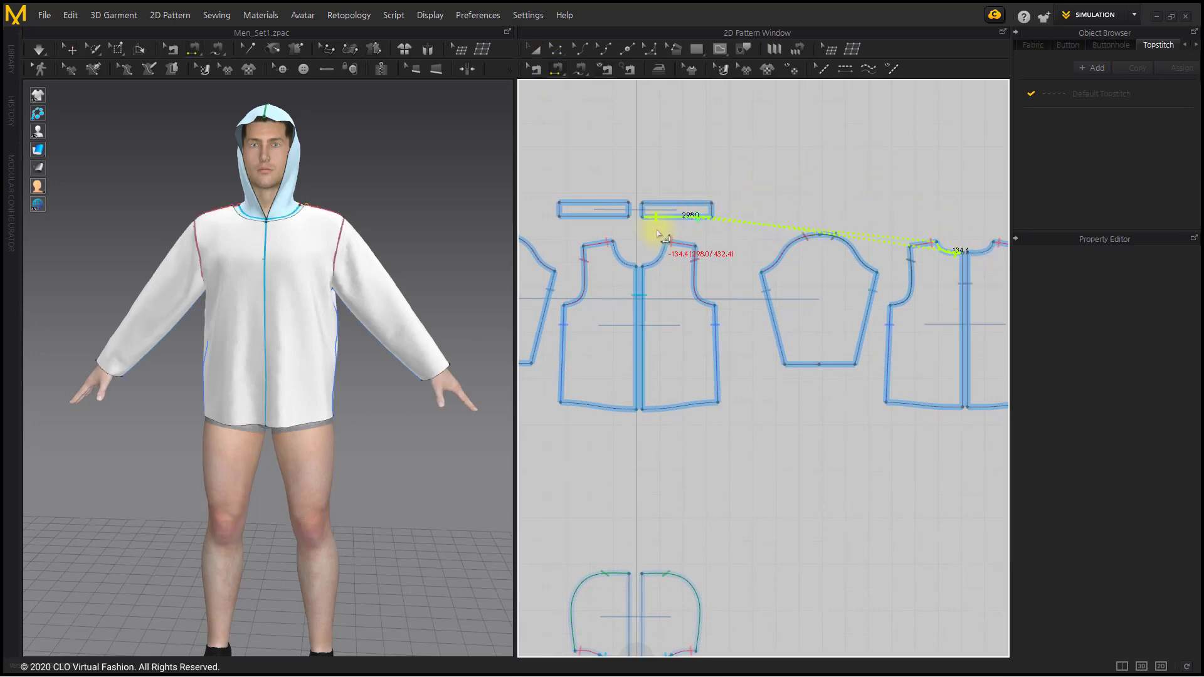
shift+click(662, 246)
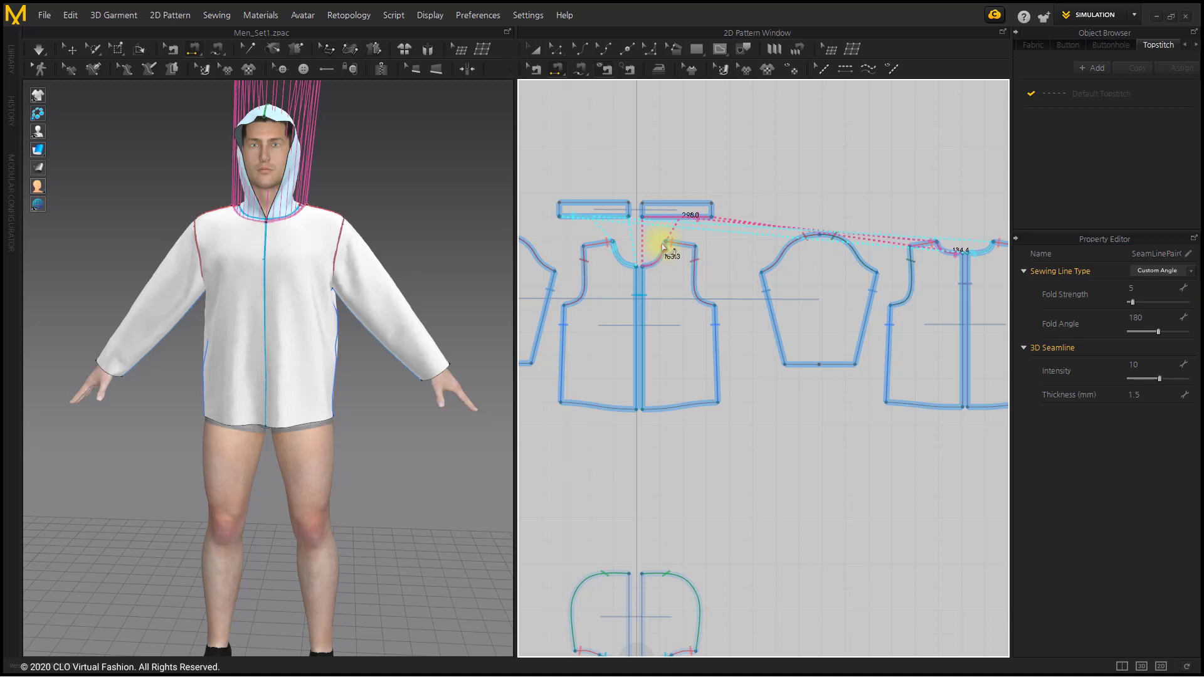
click(712, 208)
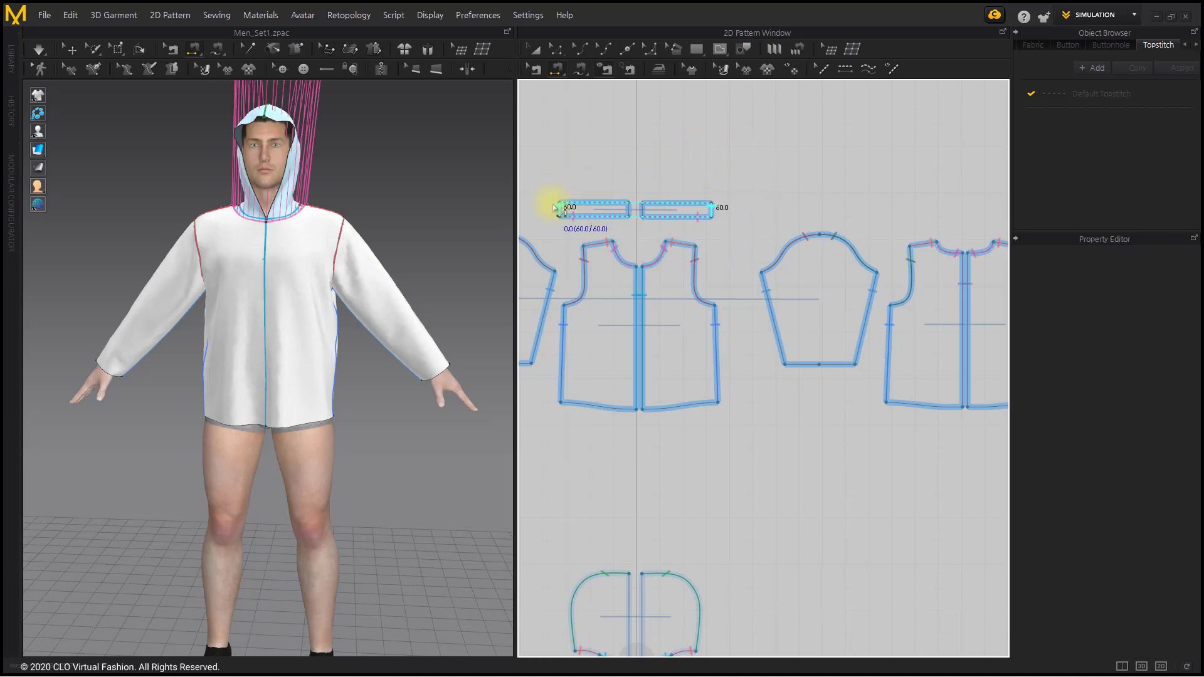
- Show the avatar's arrangement points and place the collar strips around the neck using the Neck_L point
click(533, 48)
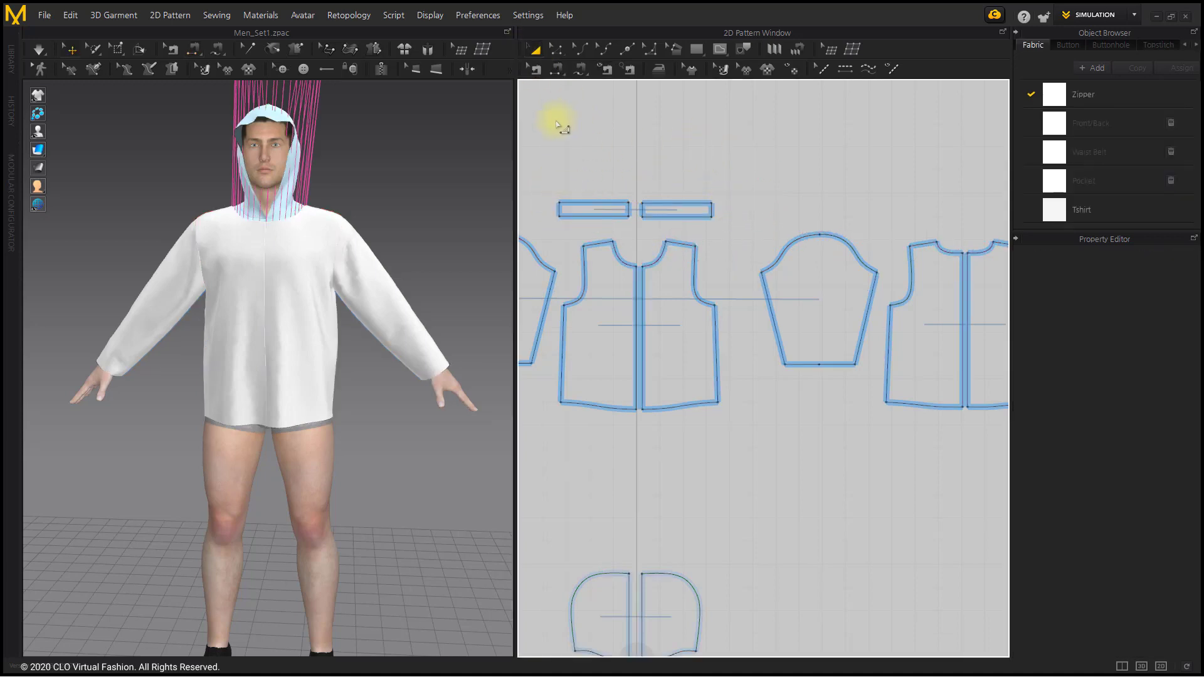
click(81, 129)
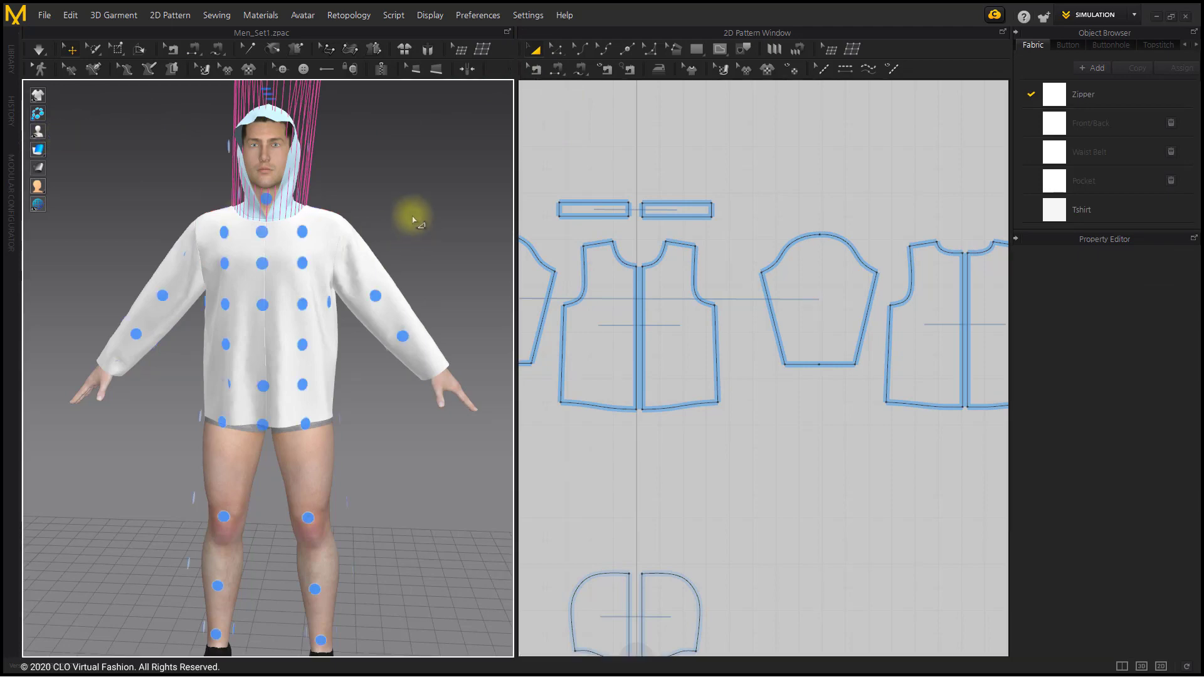
right_drag(414, 219, 411, 215)
click(690, 209)
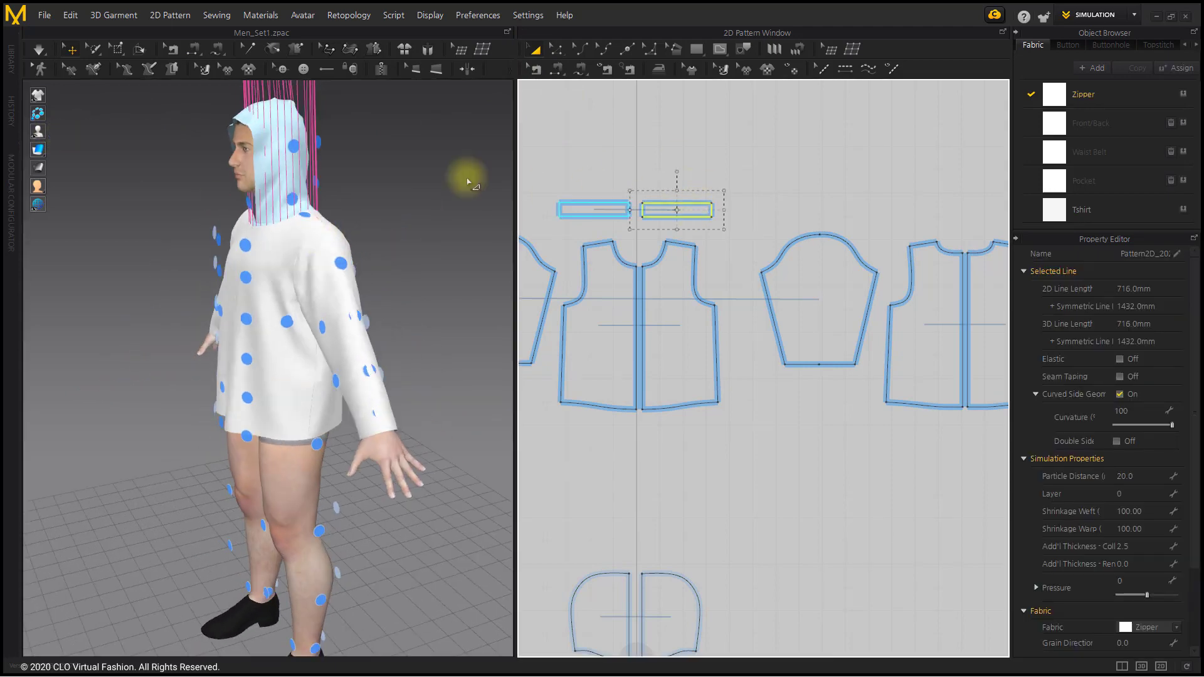
click(297, 202)
right_drag(277, 226, 367, 224)
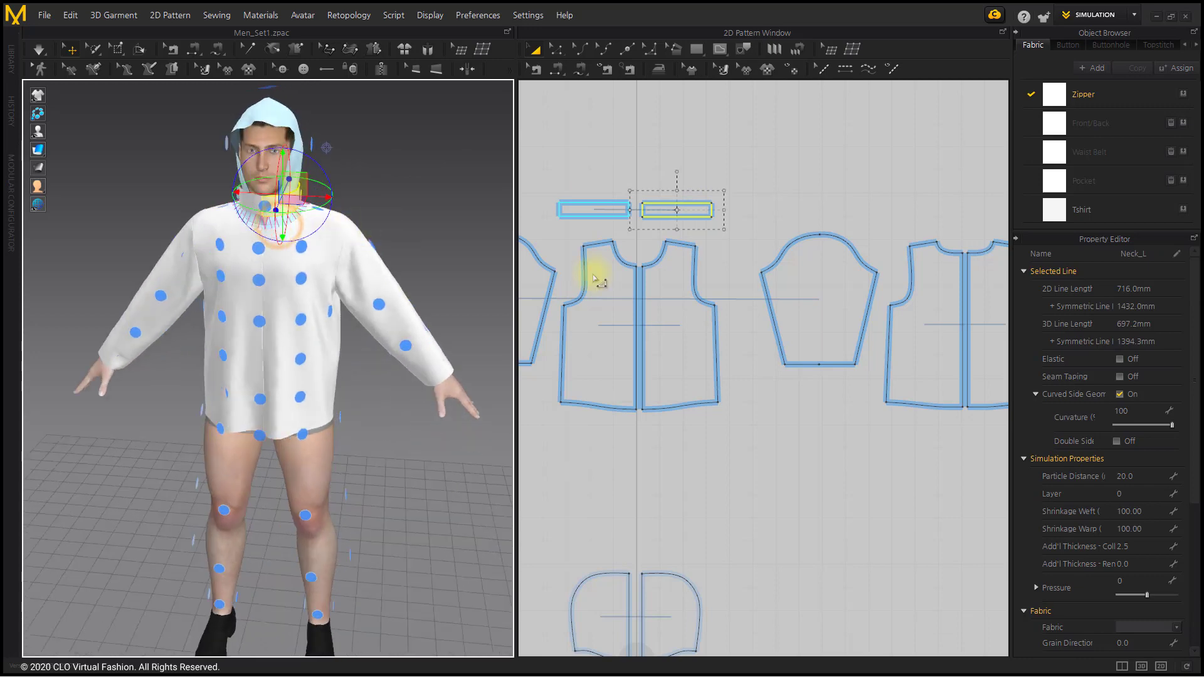
- Set the collar's arrangement offset to 59 to move it outward from the neck
scroll(1122, 450, down, 3)
scroll(1122, 452, down, 2)
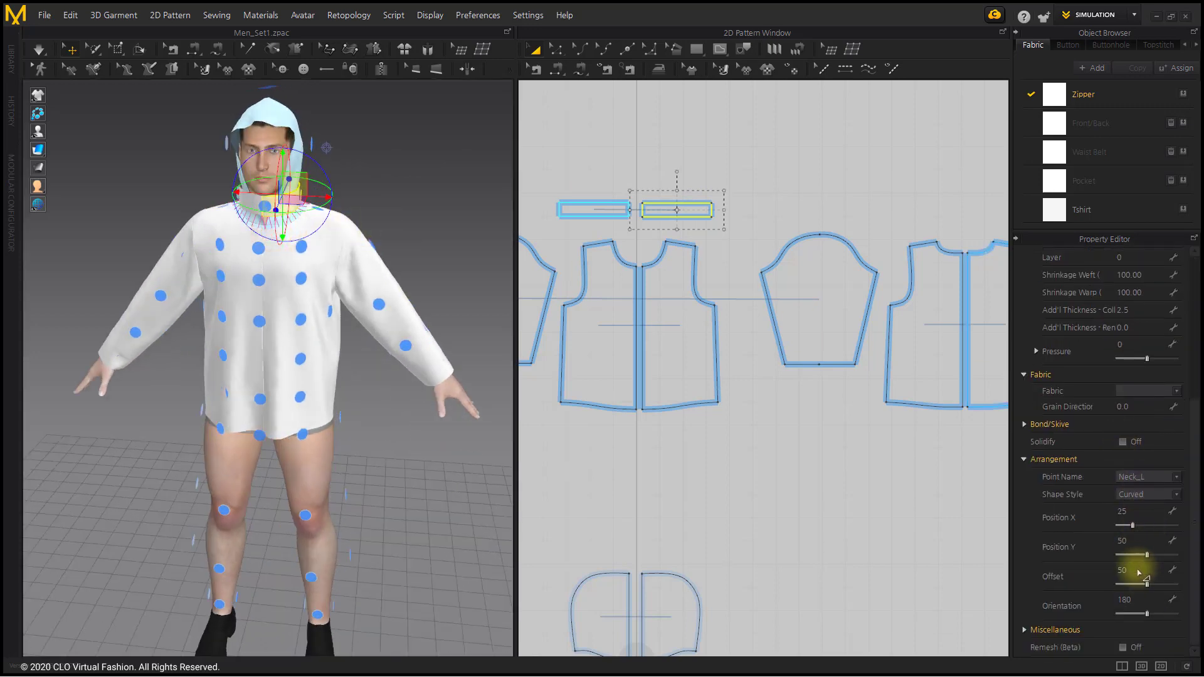
drag(1147, 584, 1151, 585)
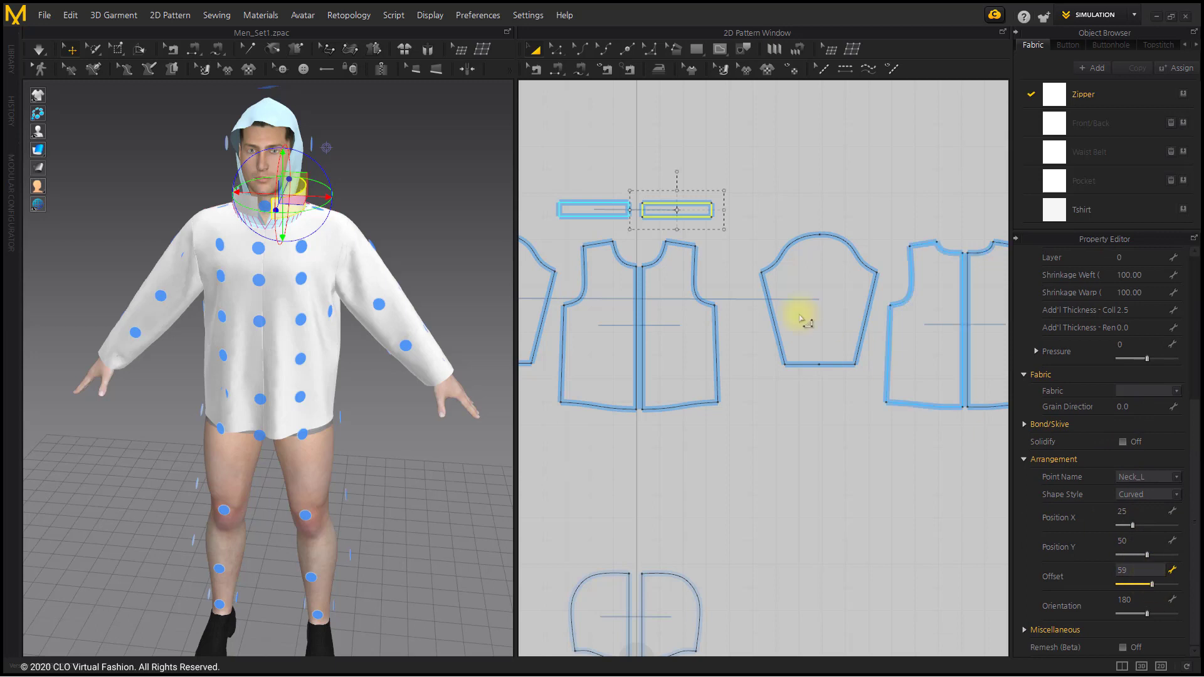
click(800, 211)
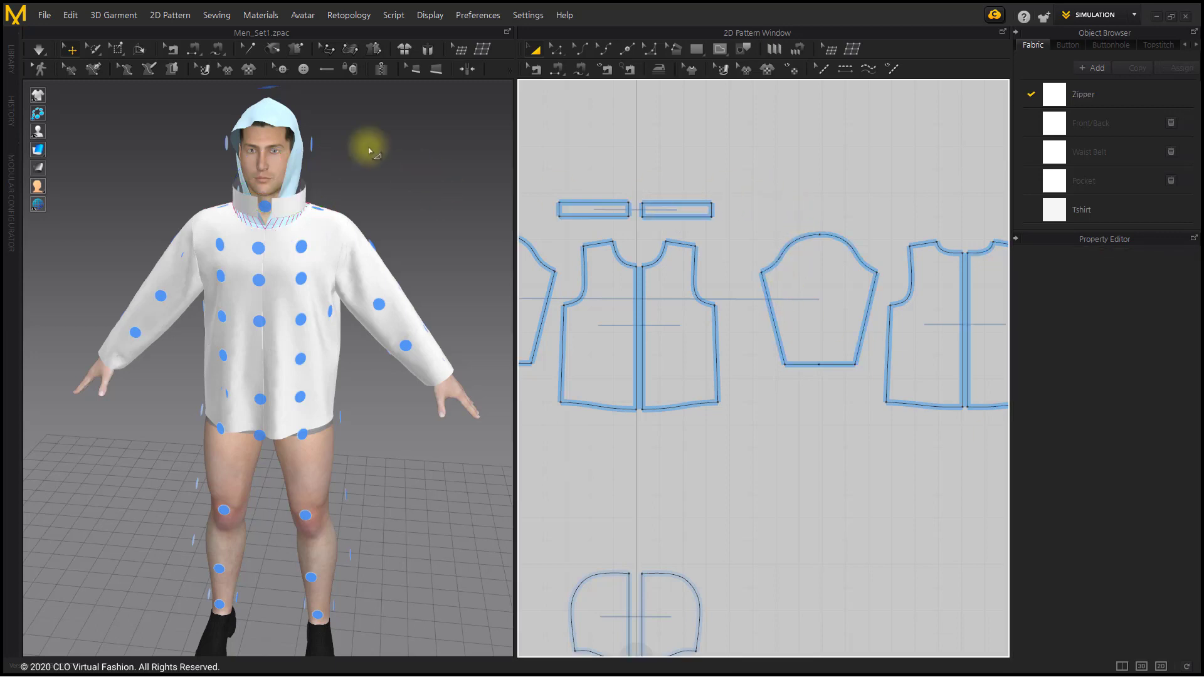
- Simulate the garment to drape the sewn collar on the T-shirt's neckline
click(39, 49)
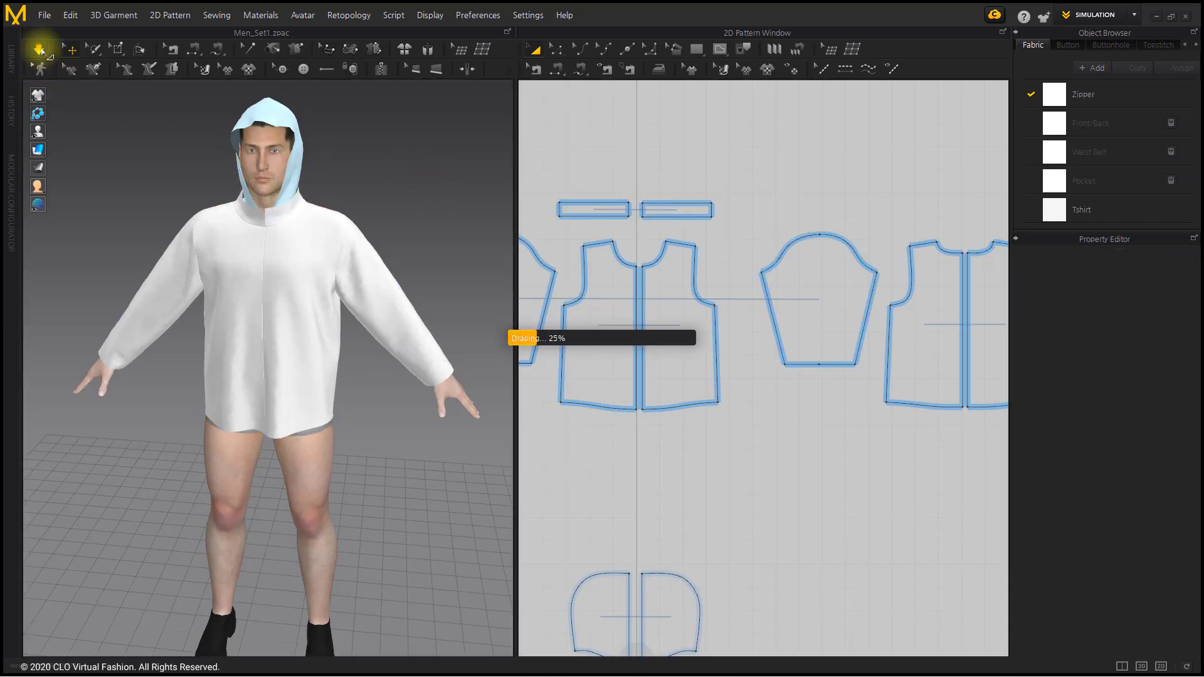
mouse_move(393, 183)
right_down()
mouse_move(121, 172)
mouse_move(154, 182)
mouse_move(389, 175)
right_up()
right_drag(389, 175, 397, 180)
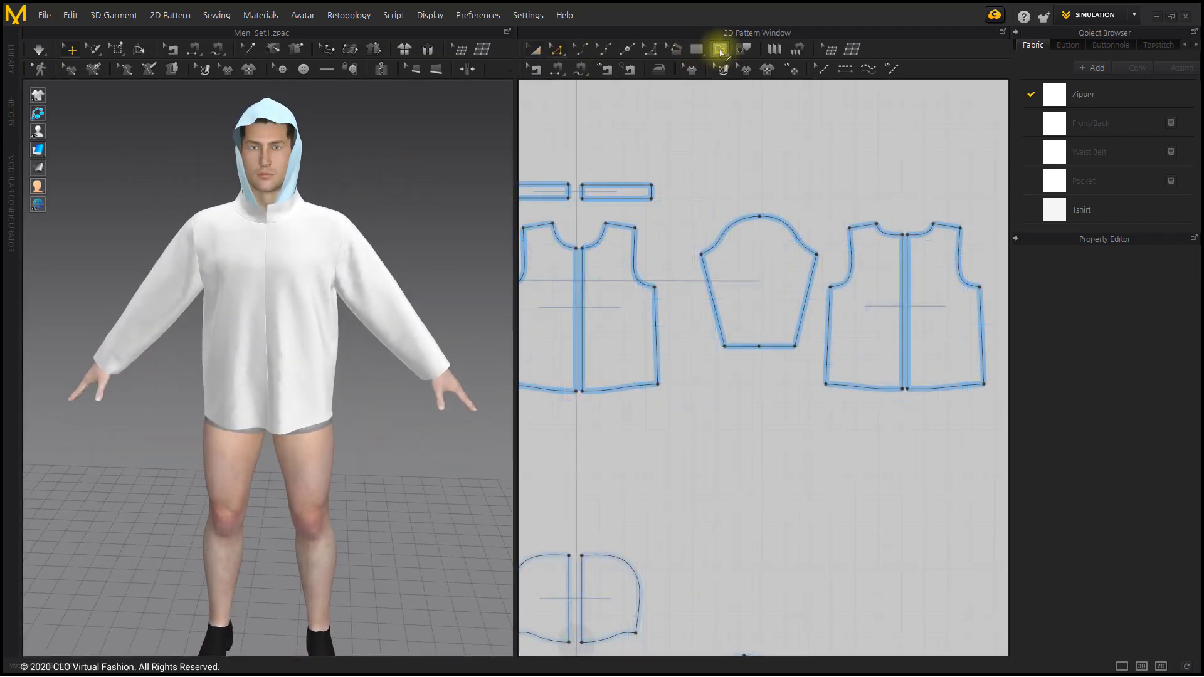
- Draw a horizontal internal line about 167 mm long from the neckline to the armhole on the T-shirt's front panel
click(720, 49)
scroll(696, 233, up, 5)
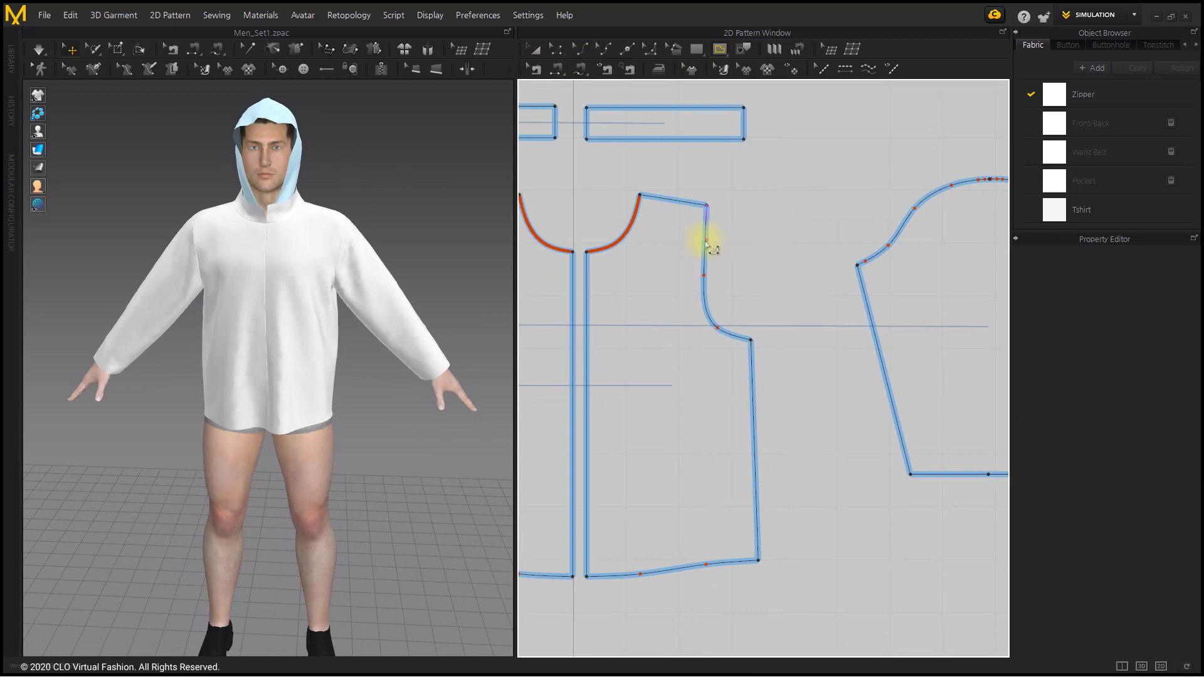
scroll(706, 245, up, 5)
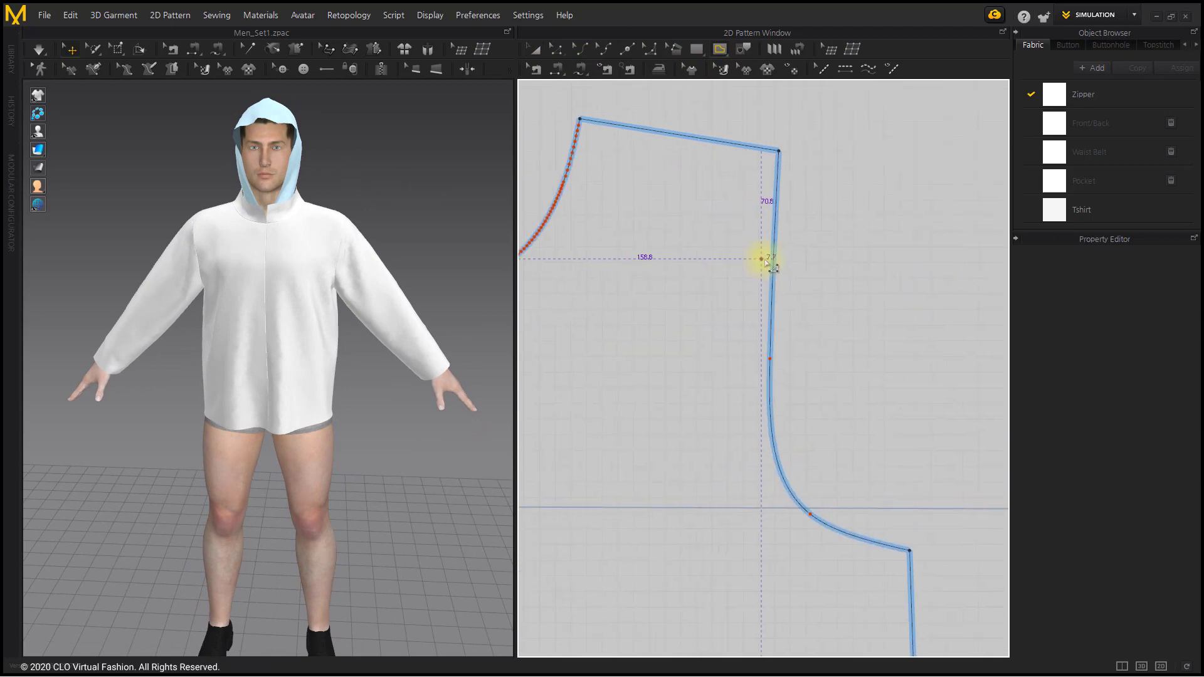
click(658, 353)
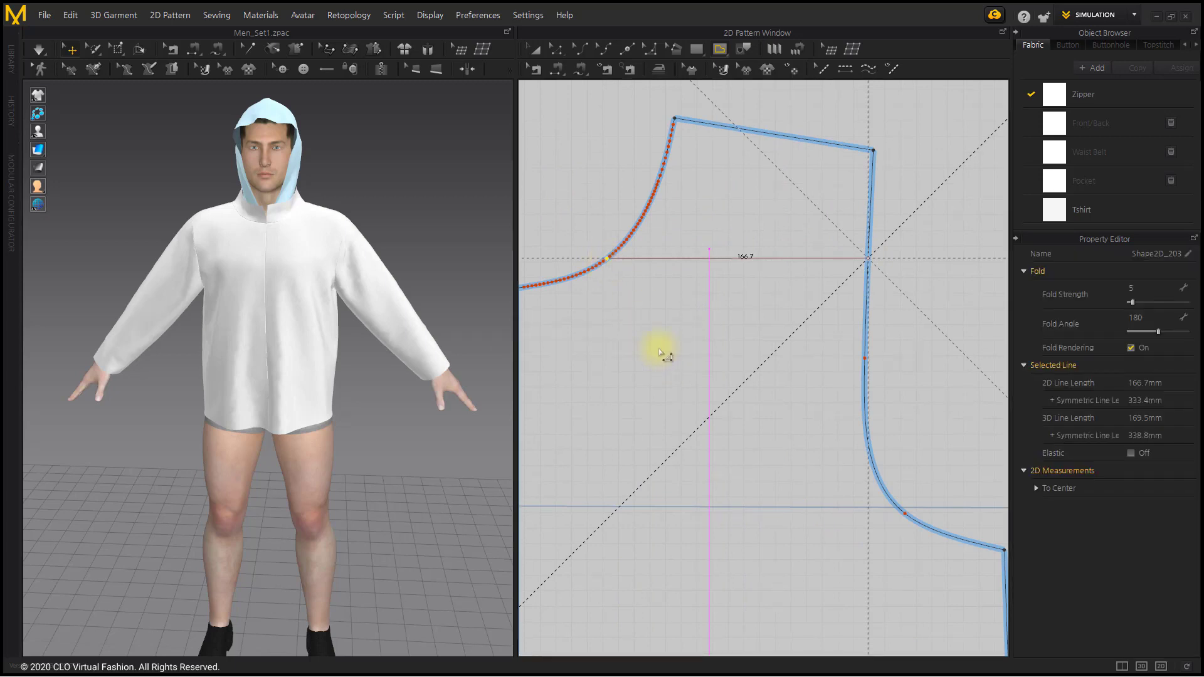
- Offset the chest line on the T-shirt's front panel downward as four internal lines spaced 120 mm apart
scroll(658, 344, down, 3)
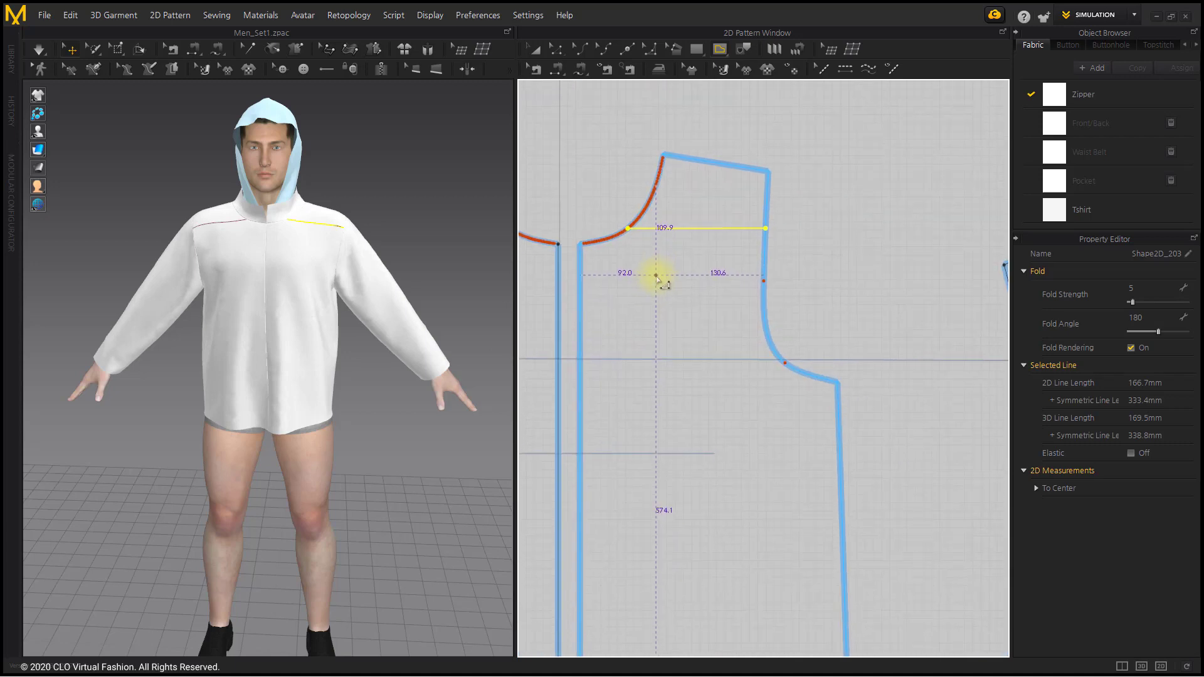
scroll(656, 276, up, 2)
click(556, 48)
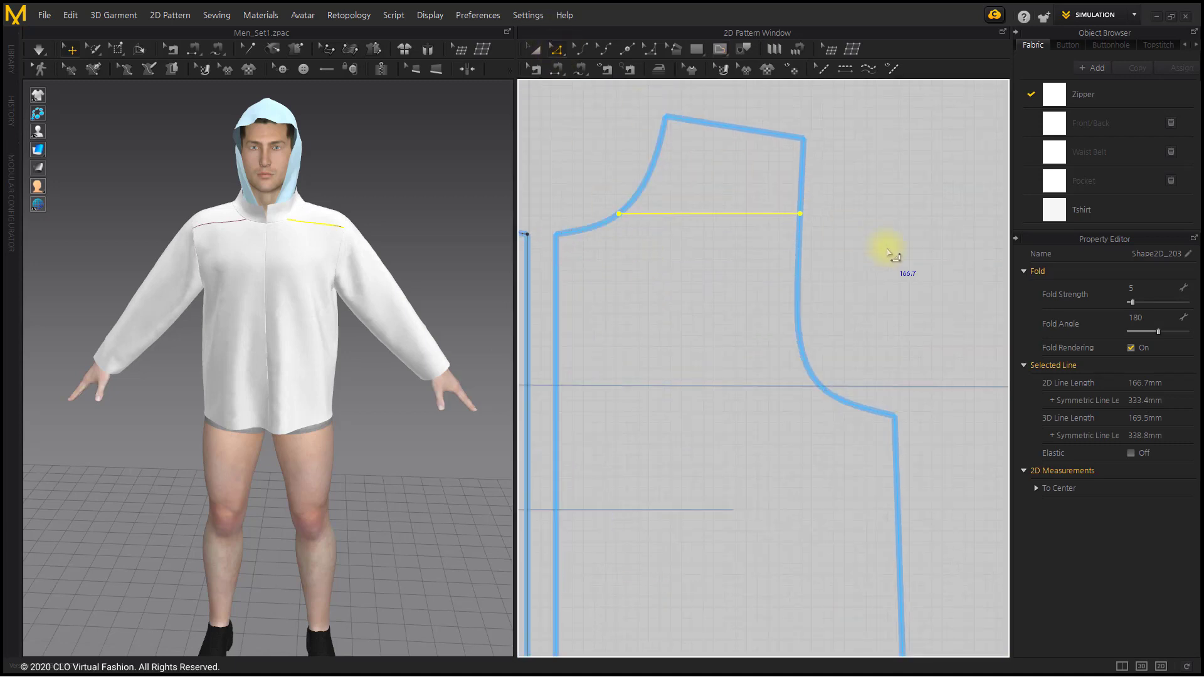
click(695, 214)
scroll(698, 269, down, 4)
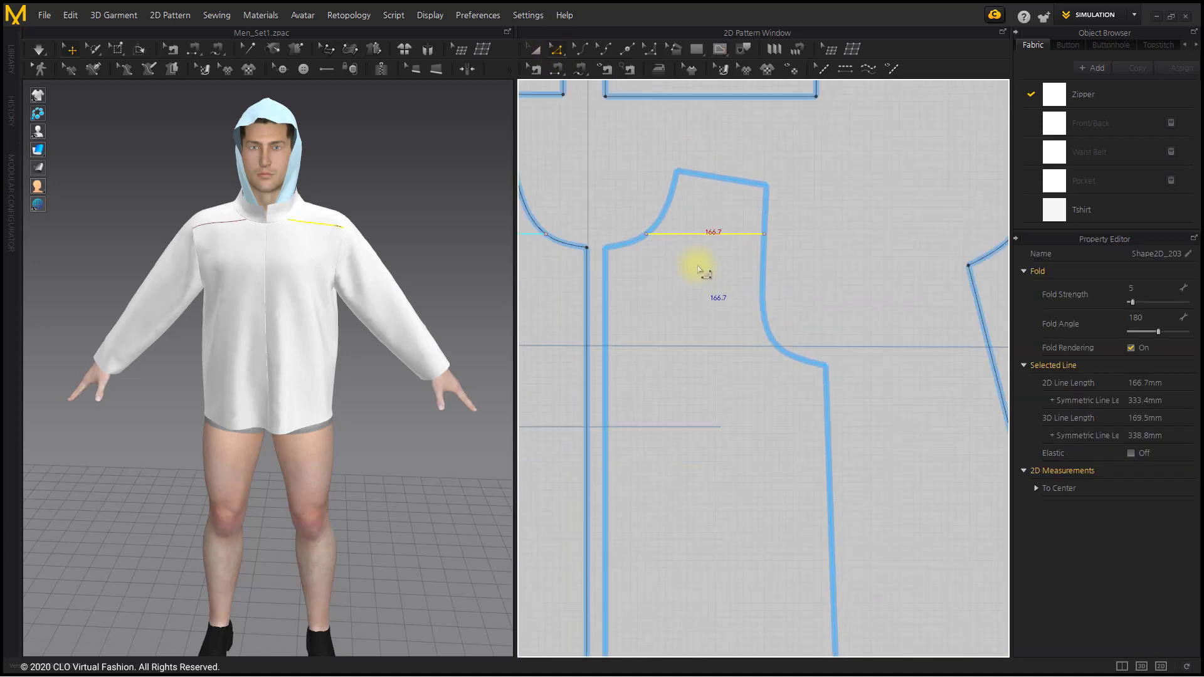
scroll(699, 269, up, 1)
click(791, 359)
middle_drag(792, 363, 824, 290)
right_click(754, 162)
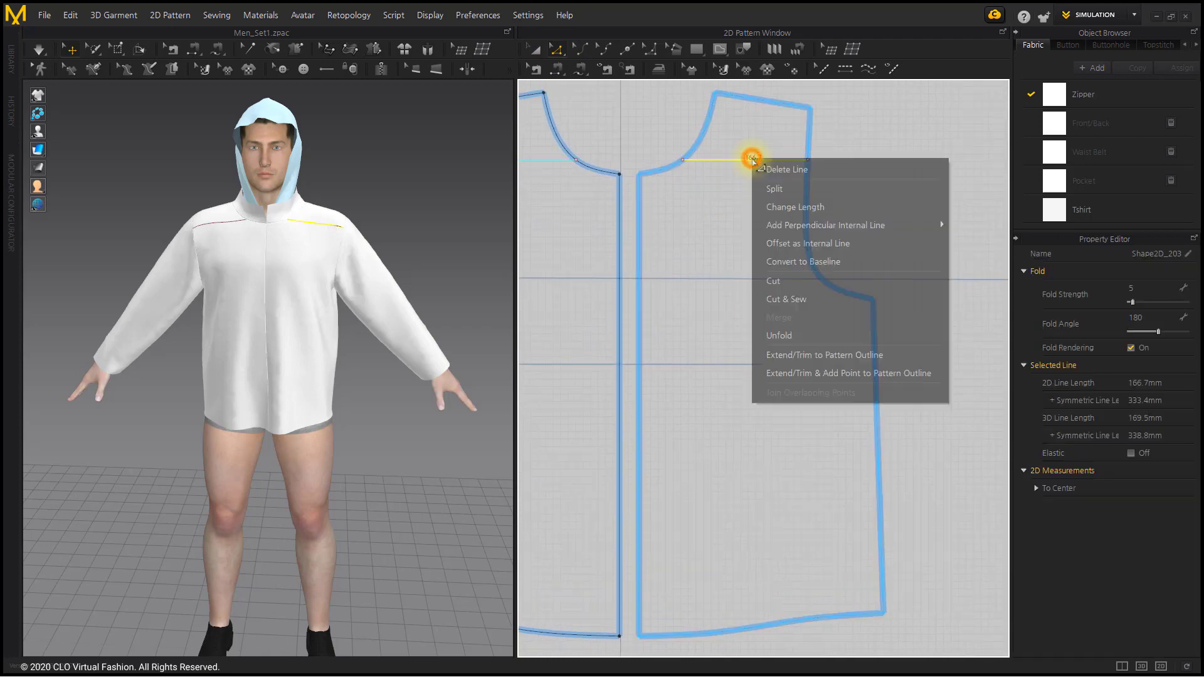
click(815, 237)
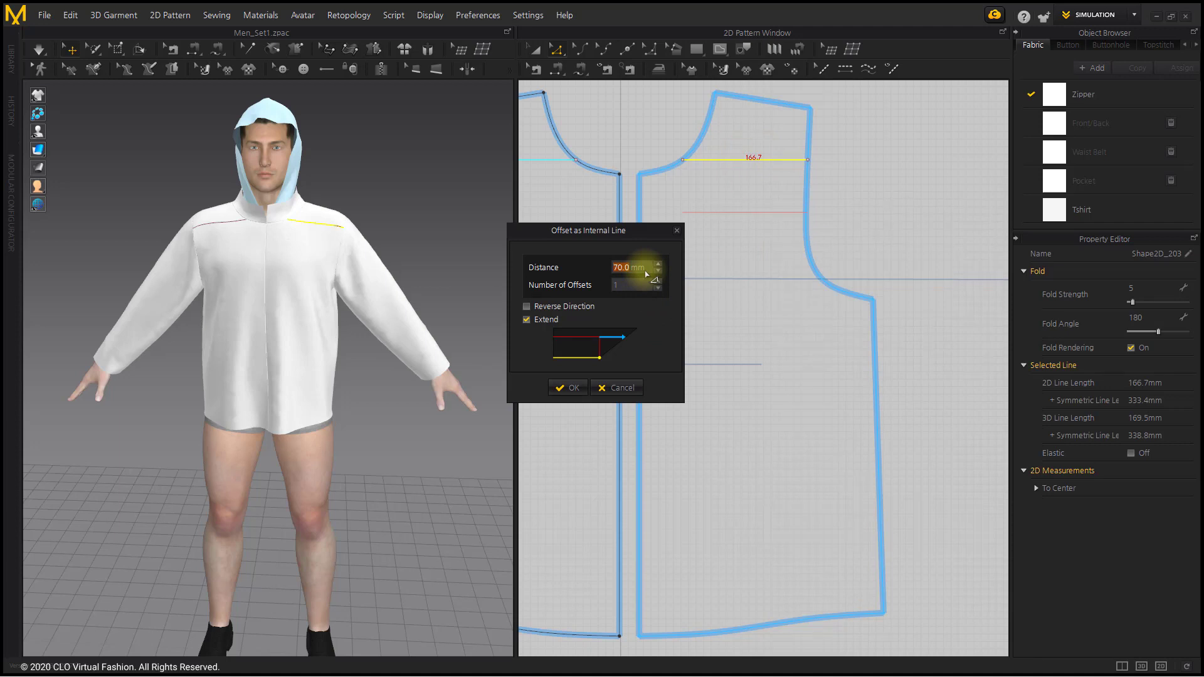
scroll(645, 272, up, 2)
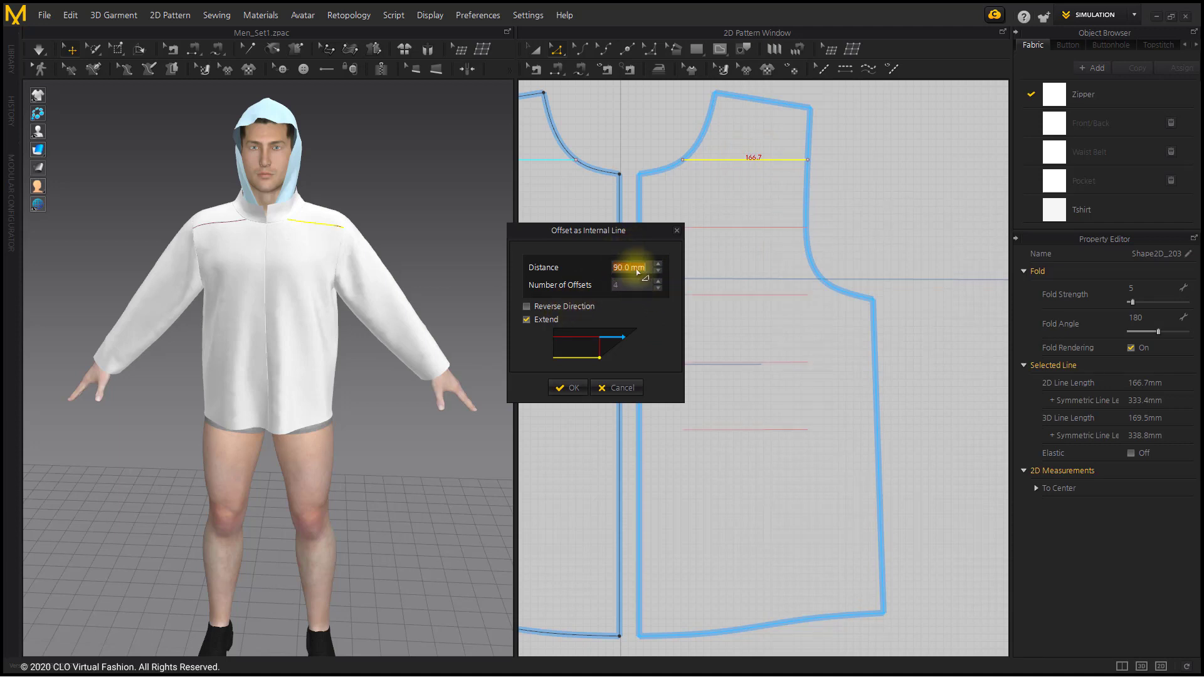
scroll(638, 272, up, 4)
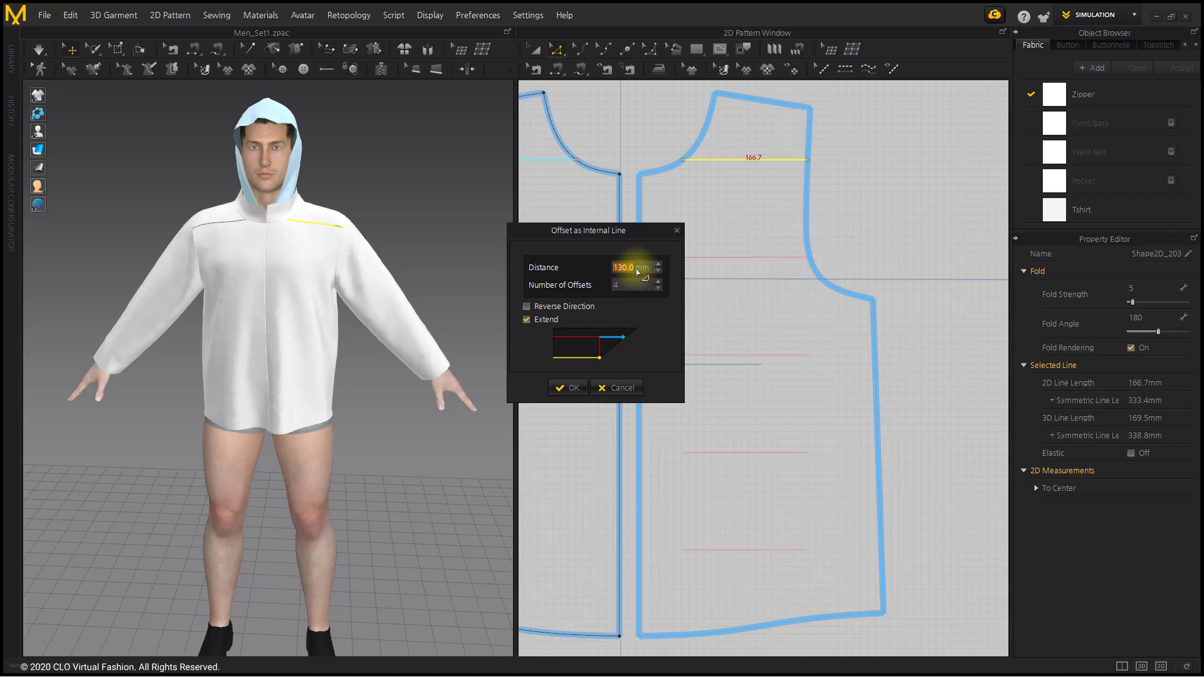
scroll(638, 272, down, 1)
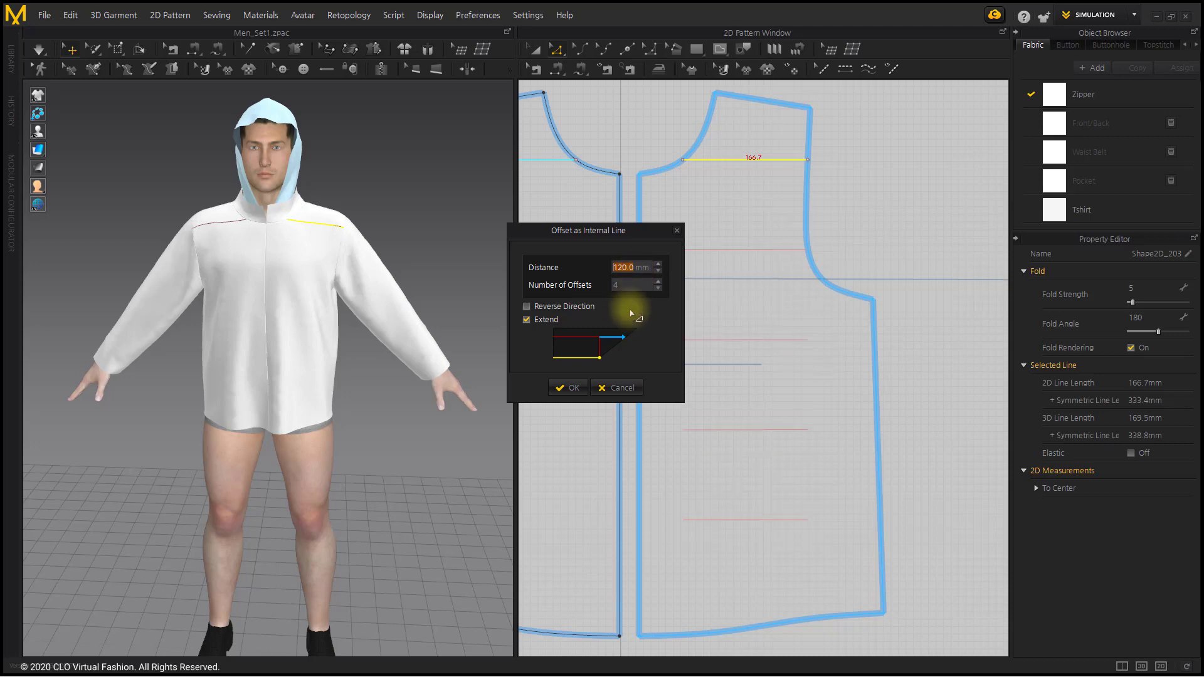
click(568, 387)
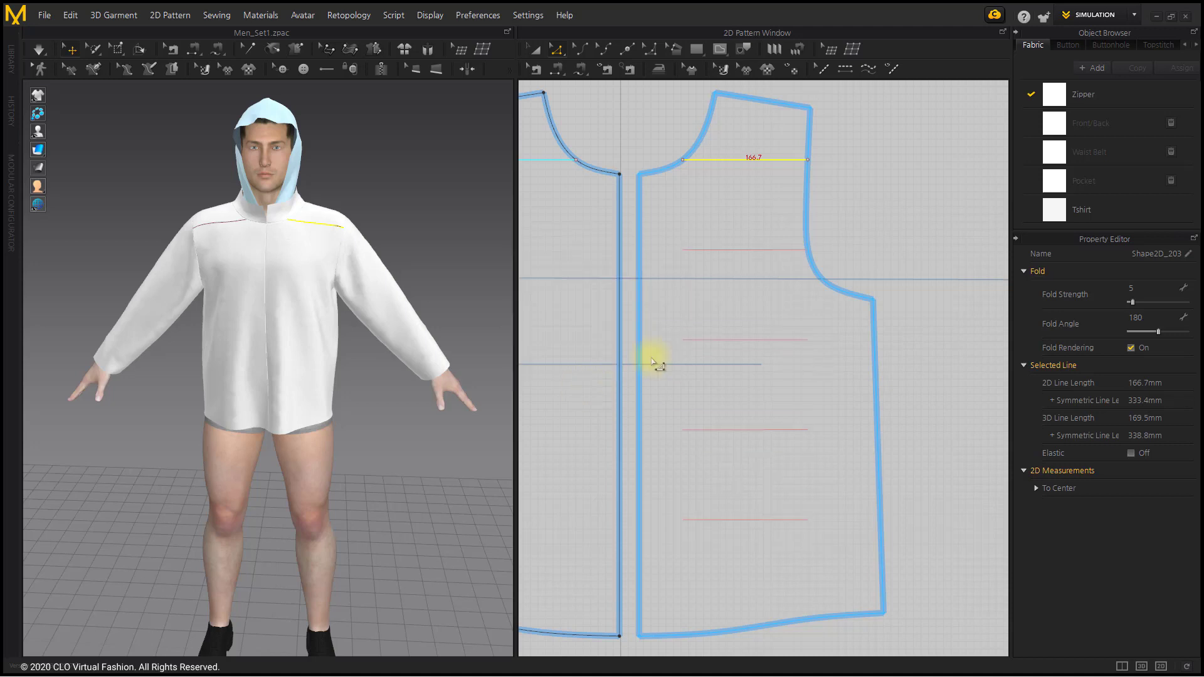
- Extend the four offset lines to the outline of the front panel
right_click(707, 251)
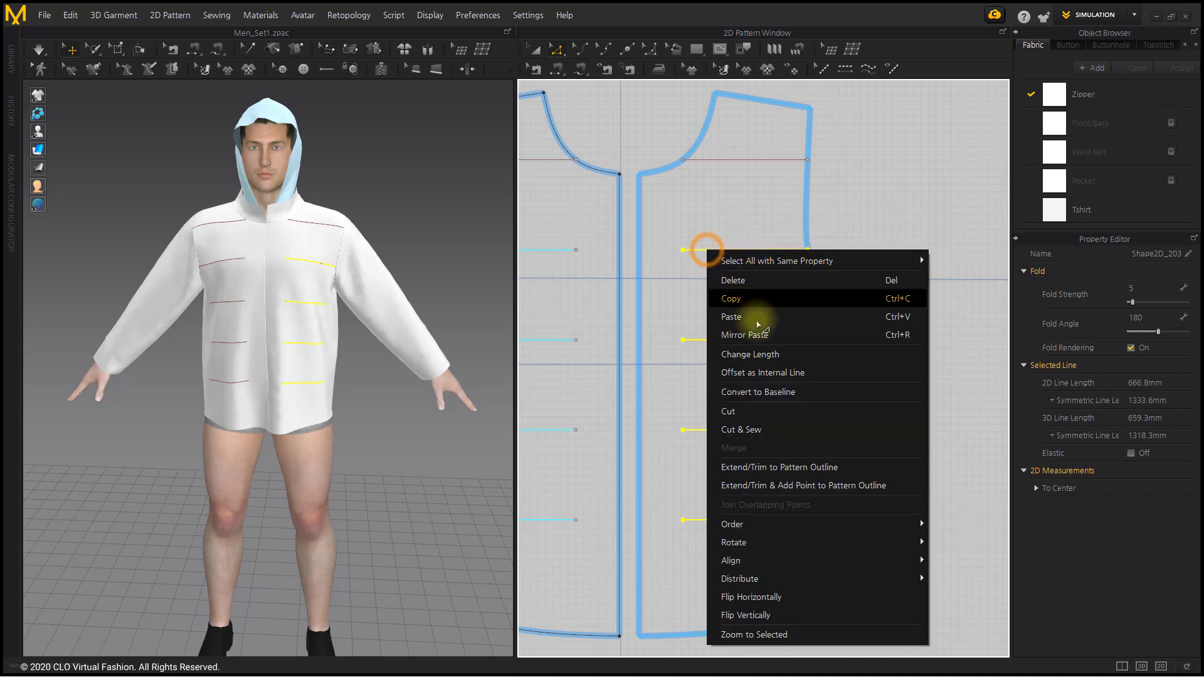
click(778, 474)
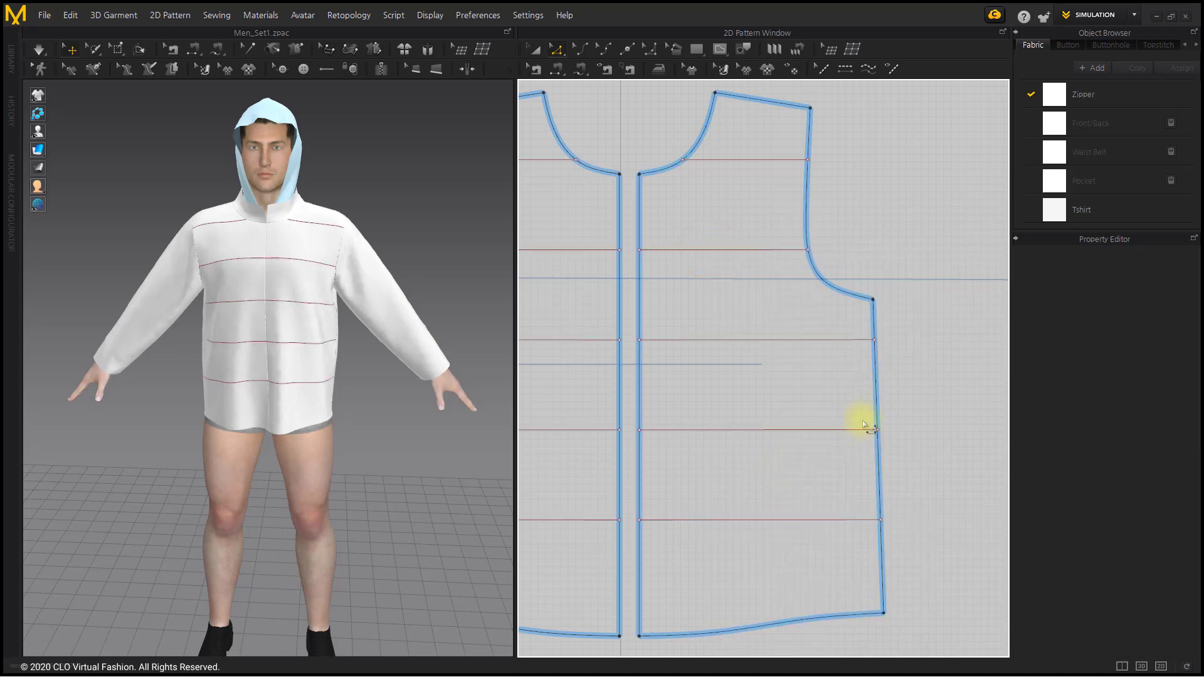
scroll(928, 380, down, 3)
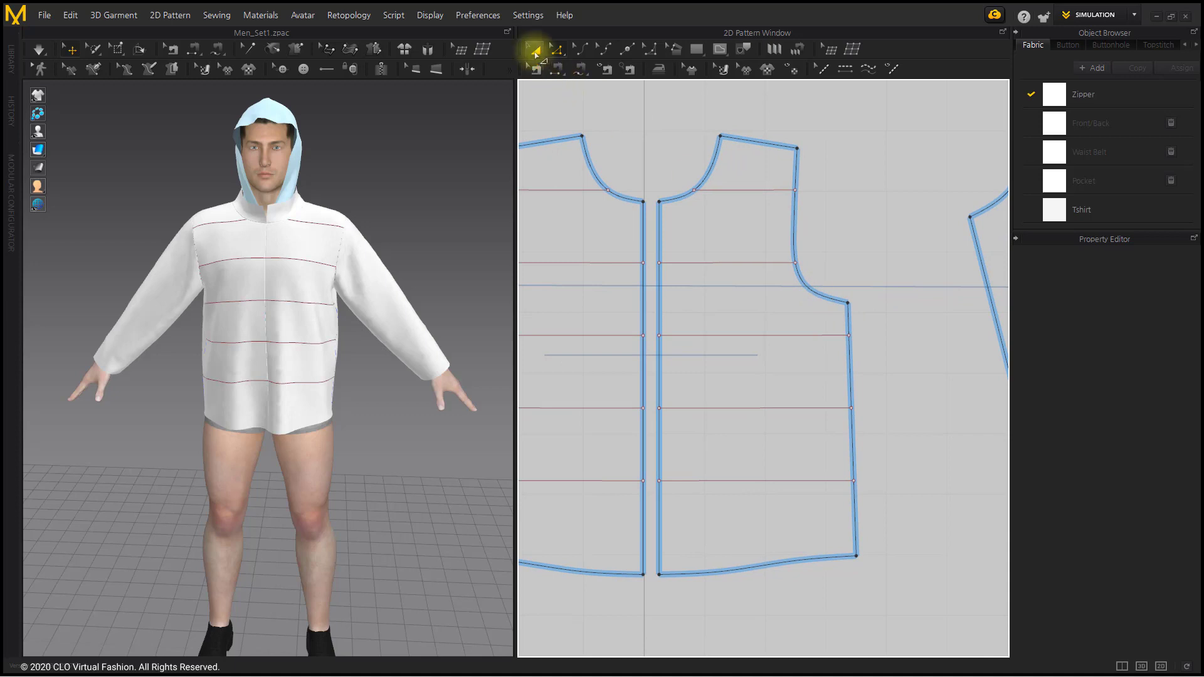
- Copy all five internal lines of the front panel and paste them onto the adjacent sleeve pattern
click(536, 49)
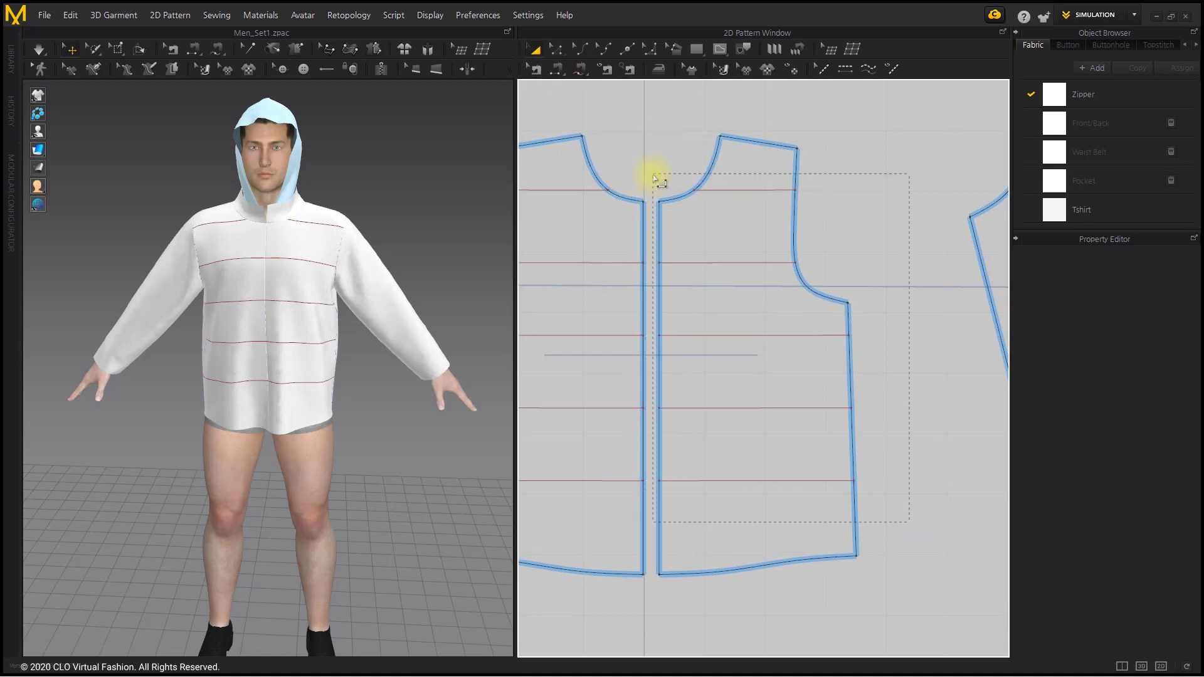
drag(655, 178, 655, 177)
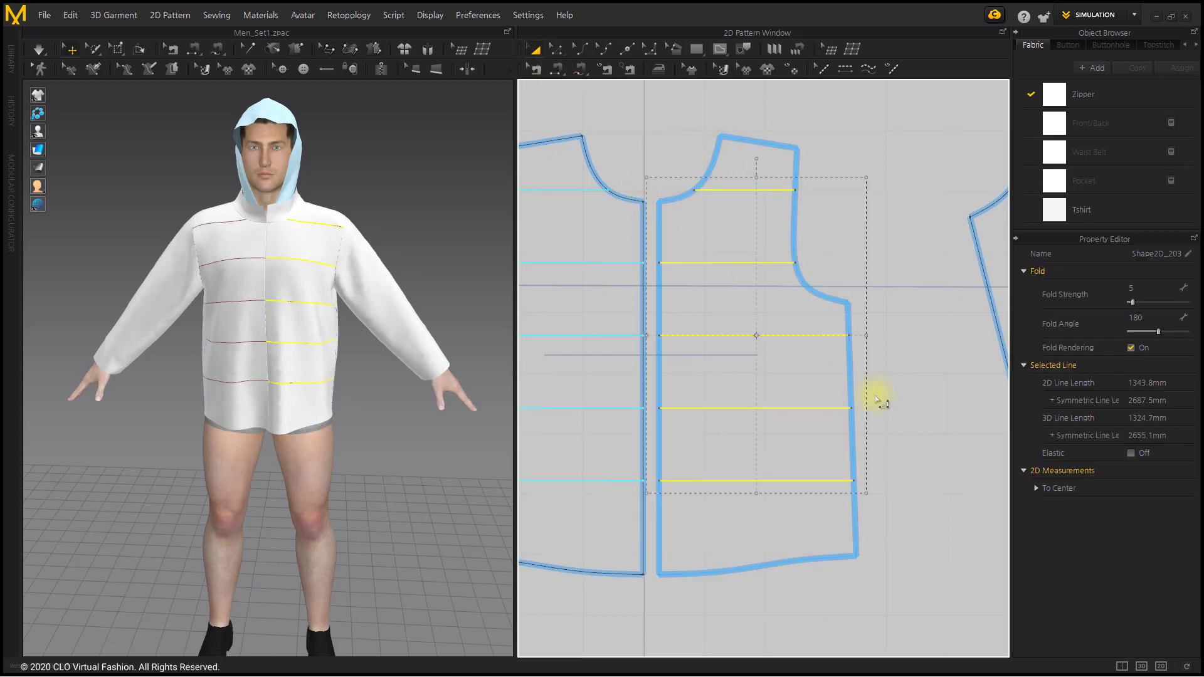
middle_drag(891, 385, 585, 407)
key(ctrl+c)
key(ctrl+v)
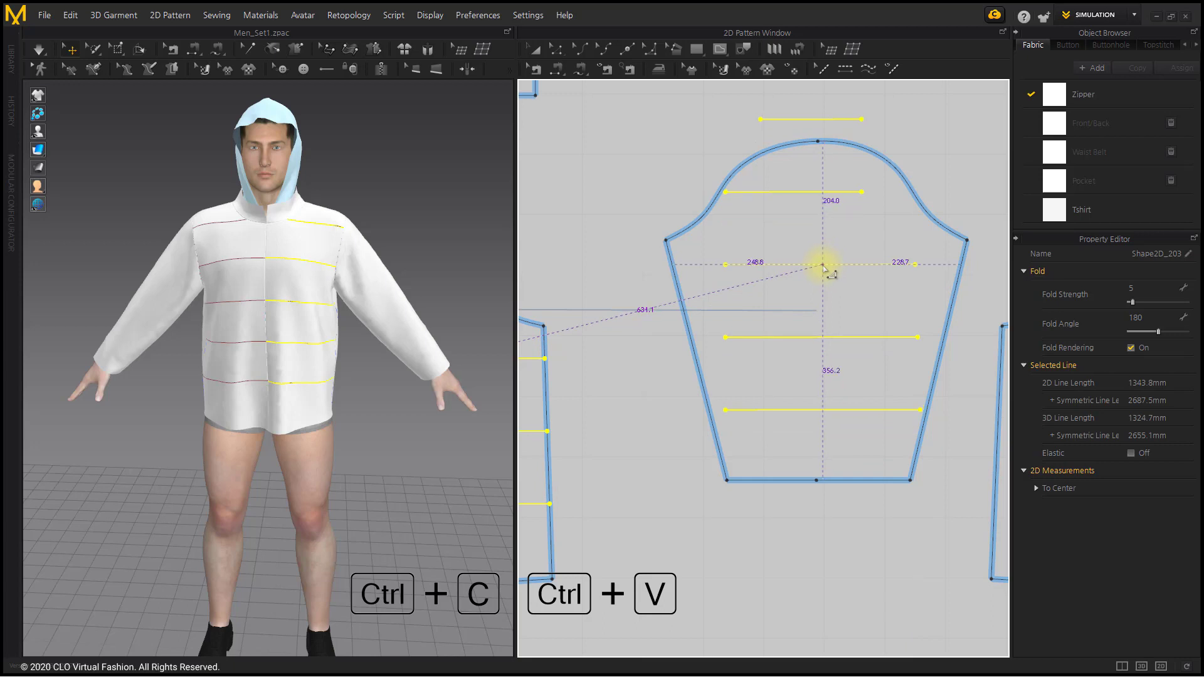
click(834, 337)
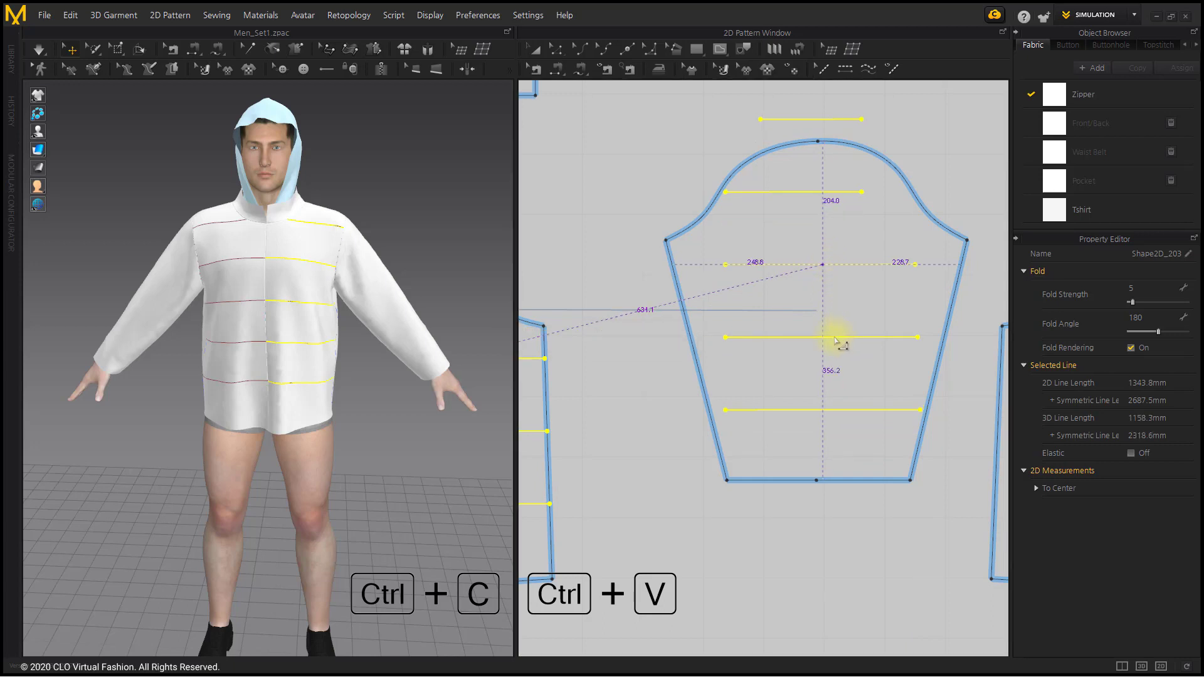
click(836, 339)
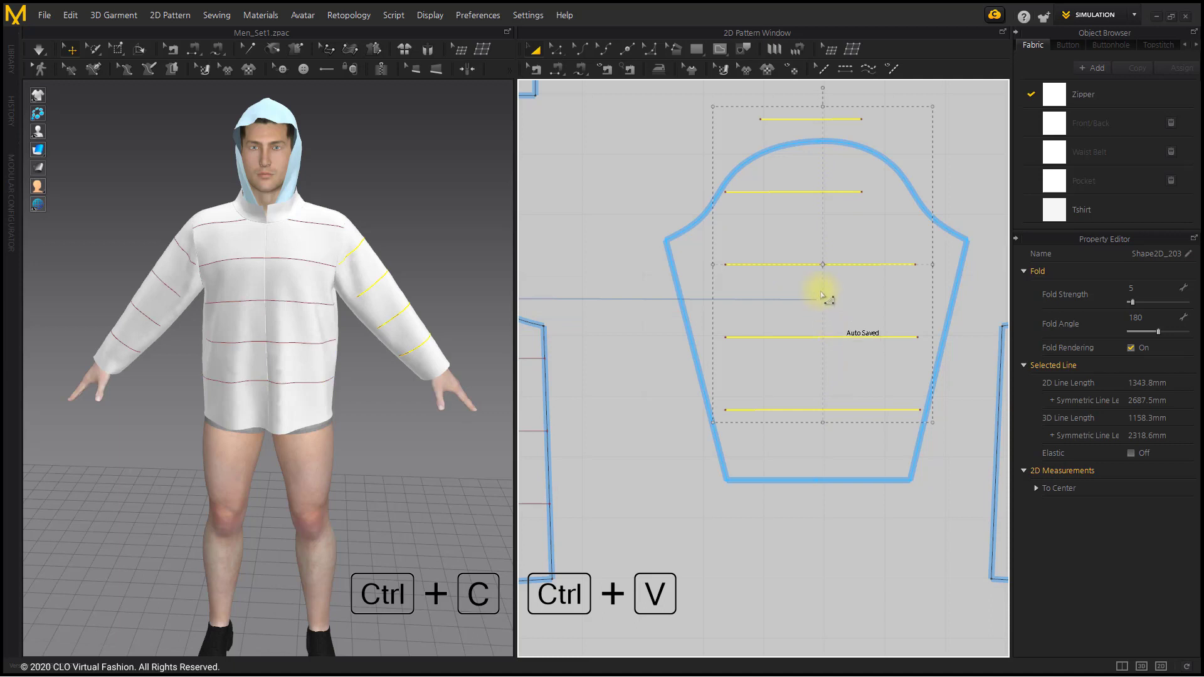
- Delete the pasted line above the sleeve cap and extend or trim the other four to the sleeve outline
click(657, 114)
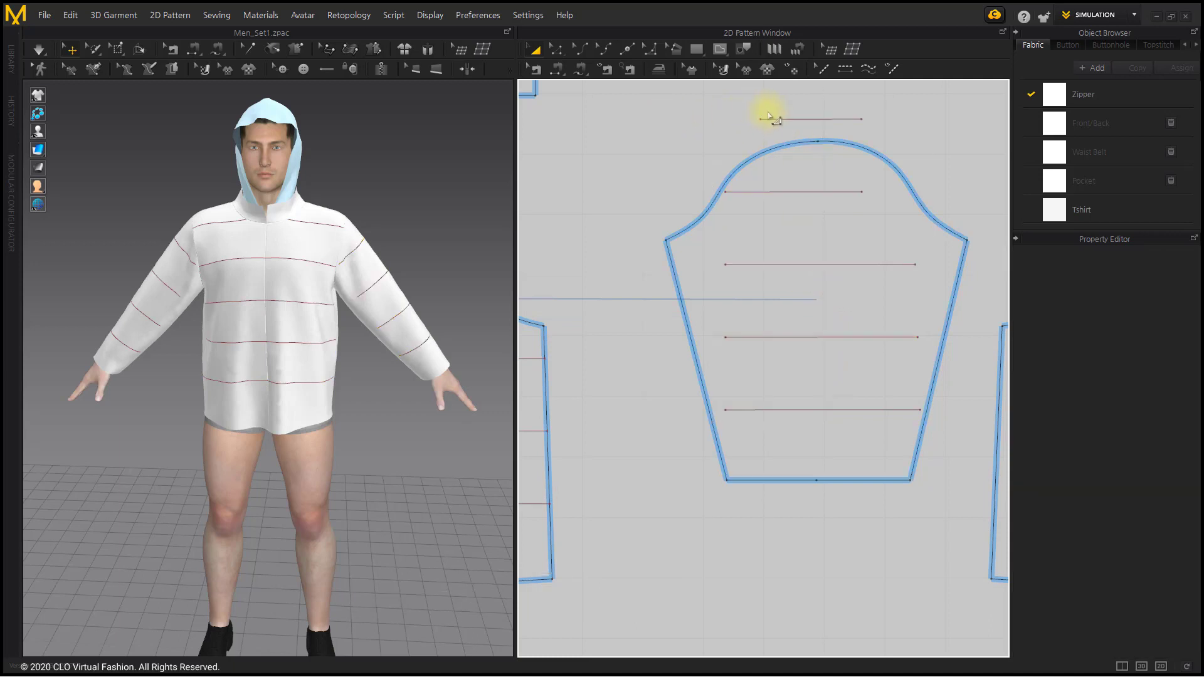
click(780, 124)
key(Delete)
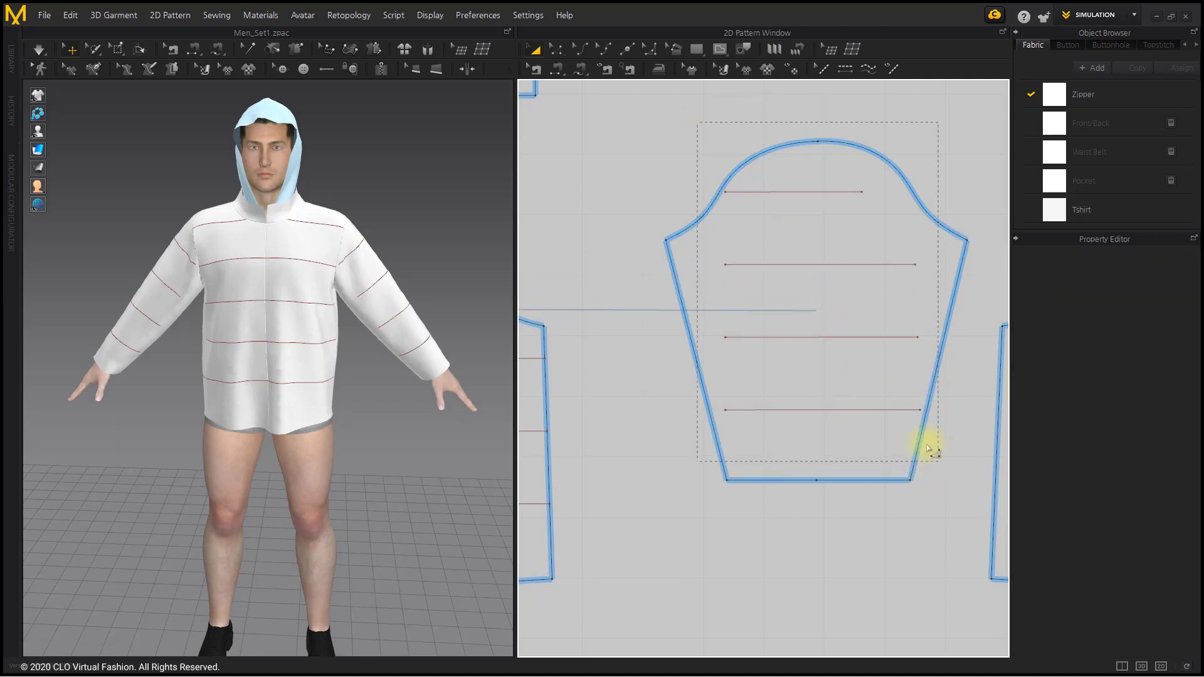
drag(928, 446, 933, 454)
right_click(840, 416)
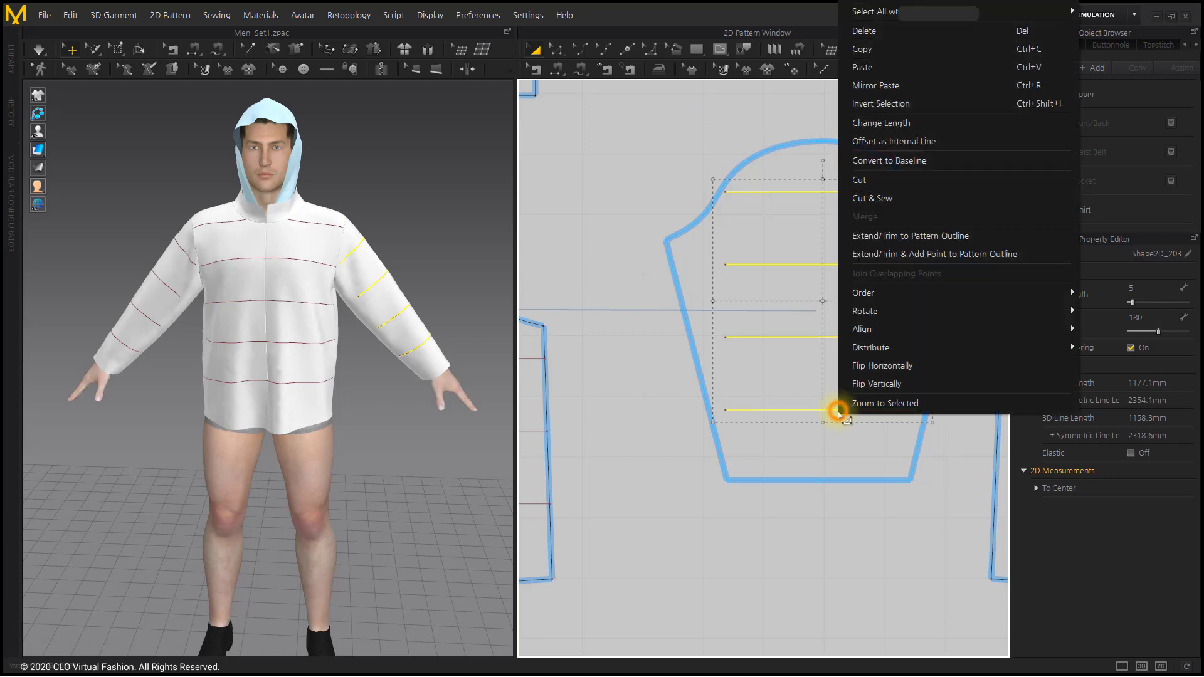
click(886, 239)
click(878, 267)
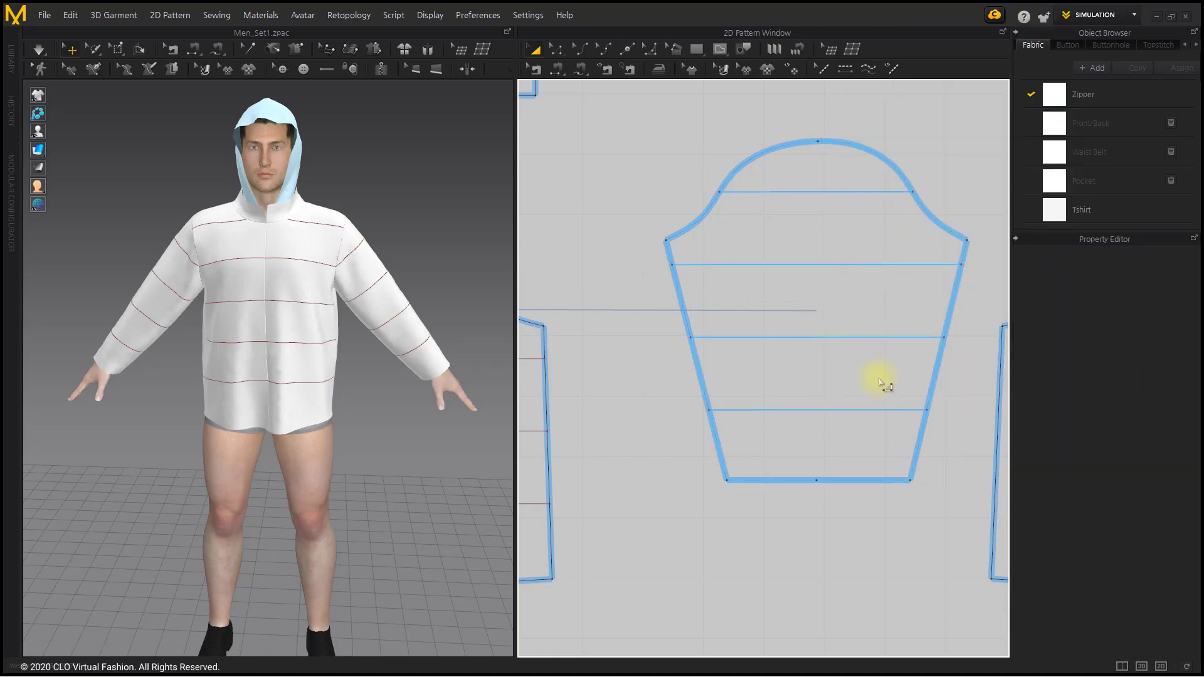
- Paste the five copied internal lines onto the back panel and extend or trim them to its outline
middle_drag(879, 382, 599, 366)
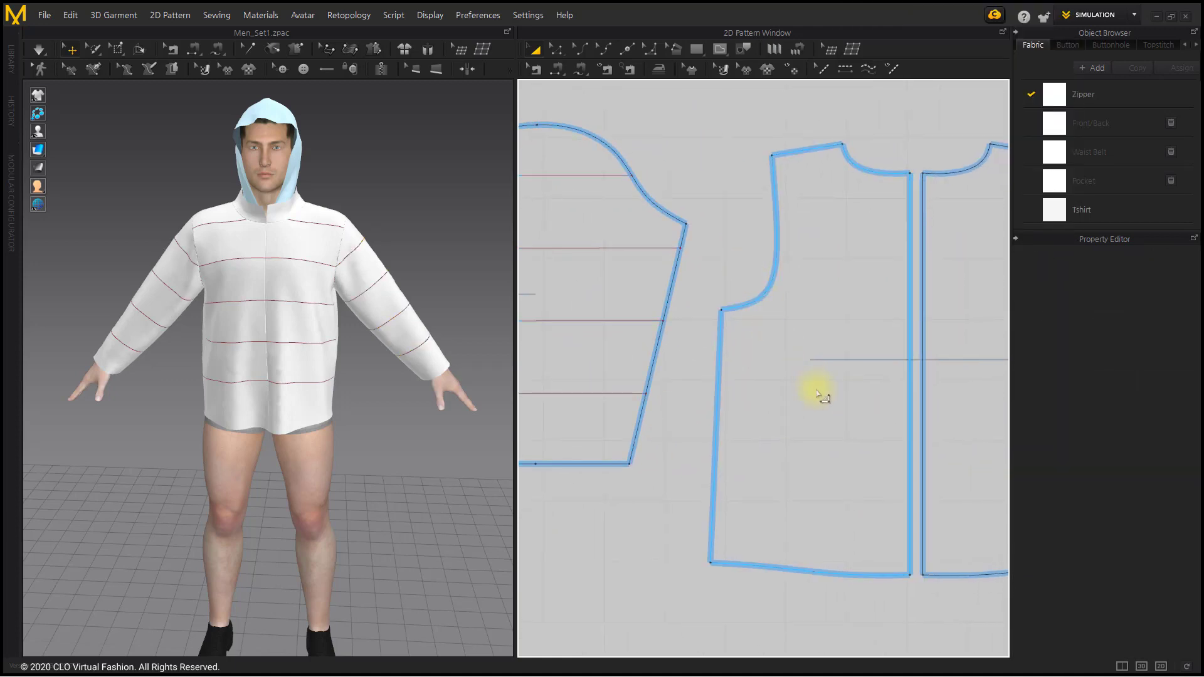
key(ctrl+c)
key(ctrl+v)
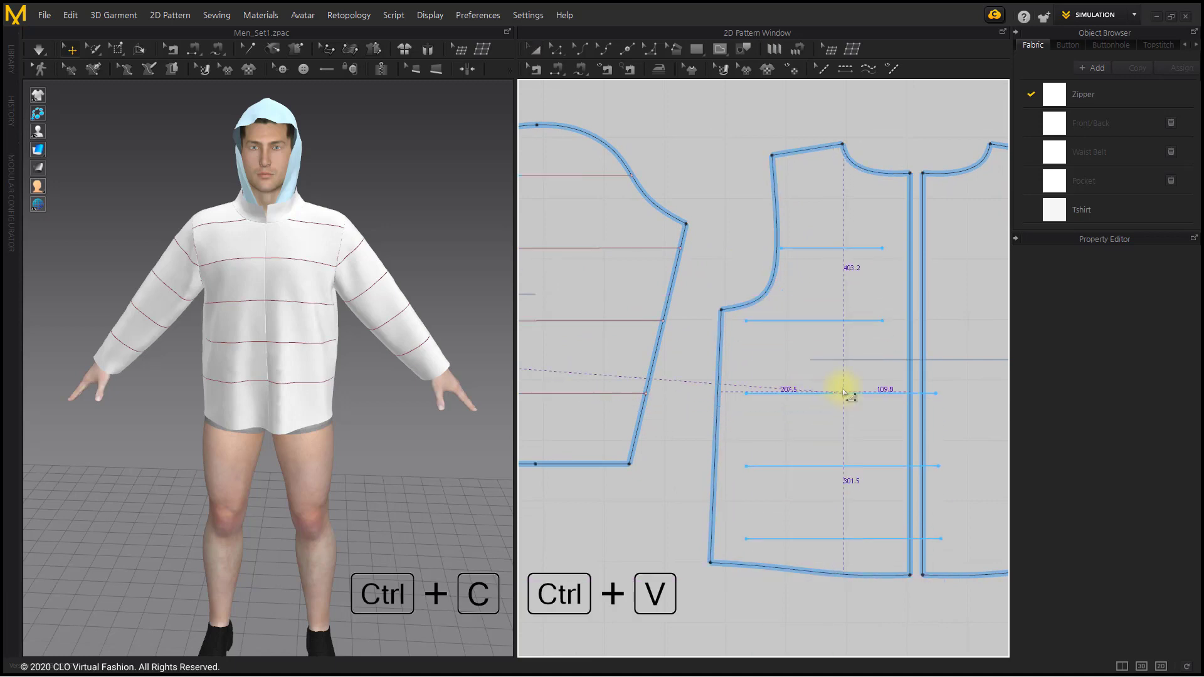
click(818, 351)
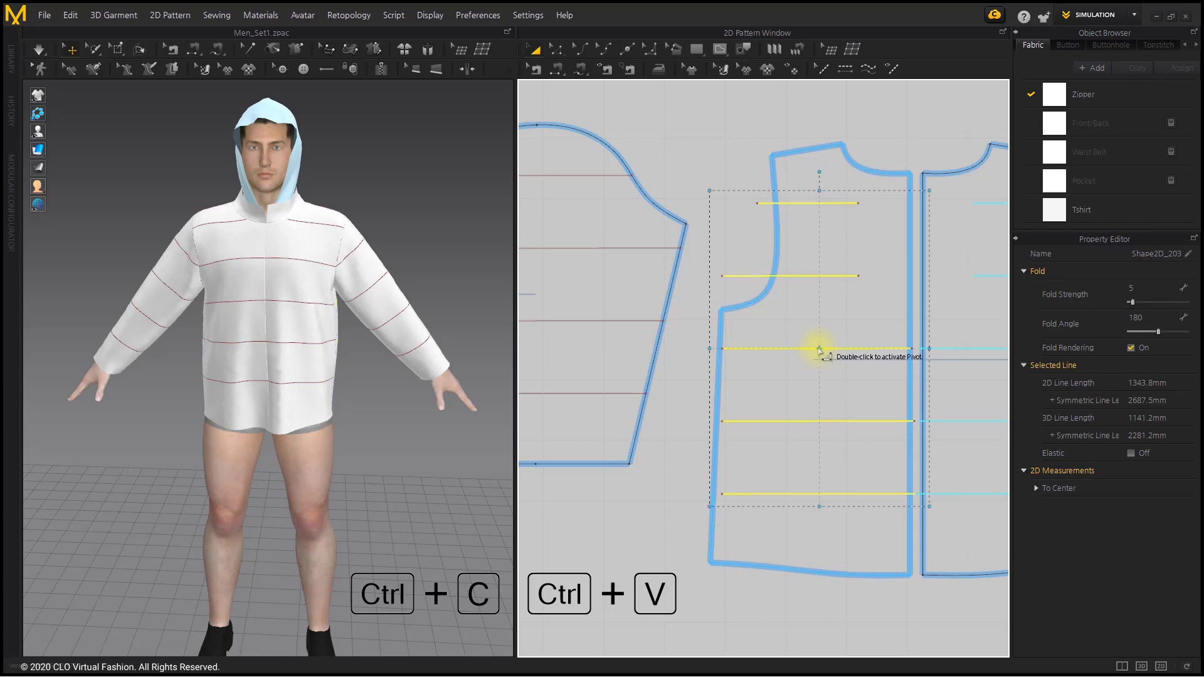
right_click(806, 352)
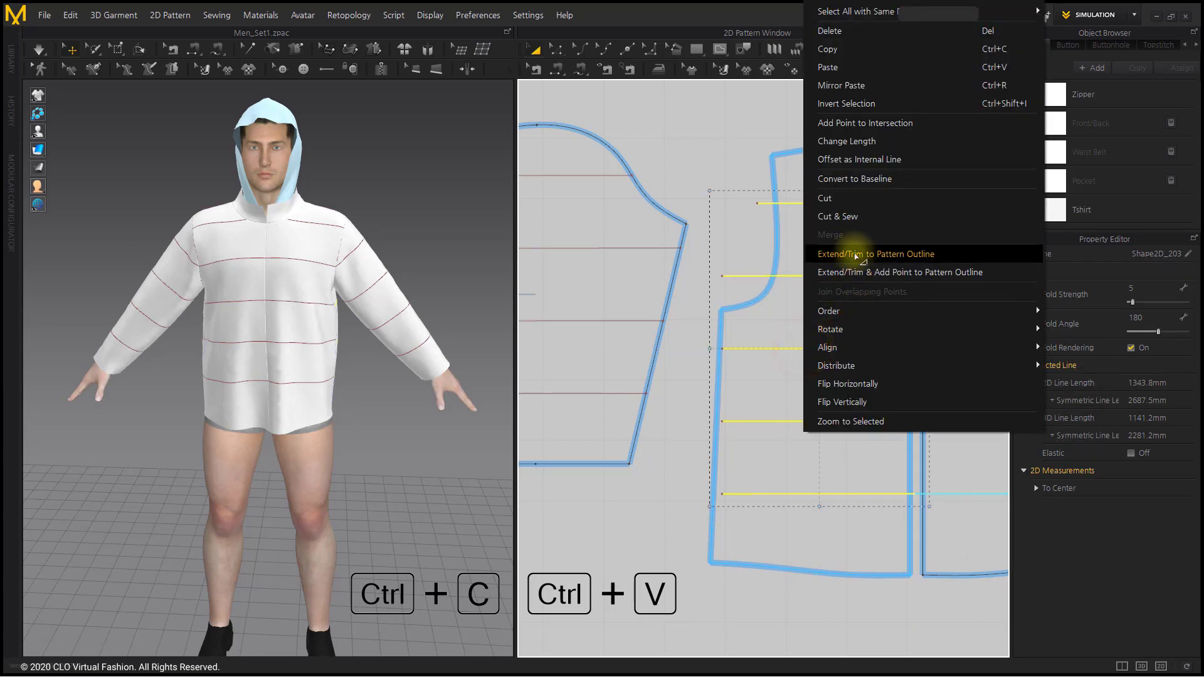
click(856, 256)
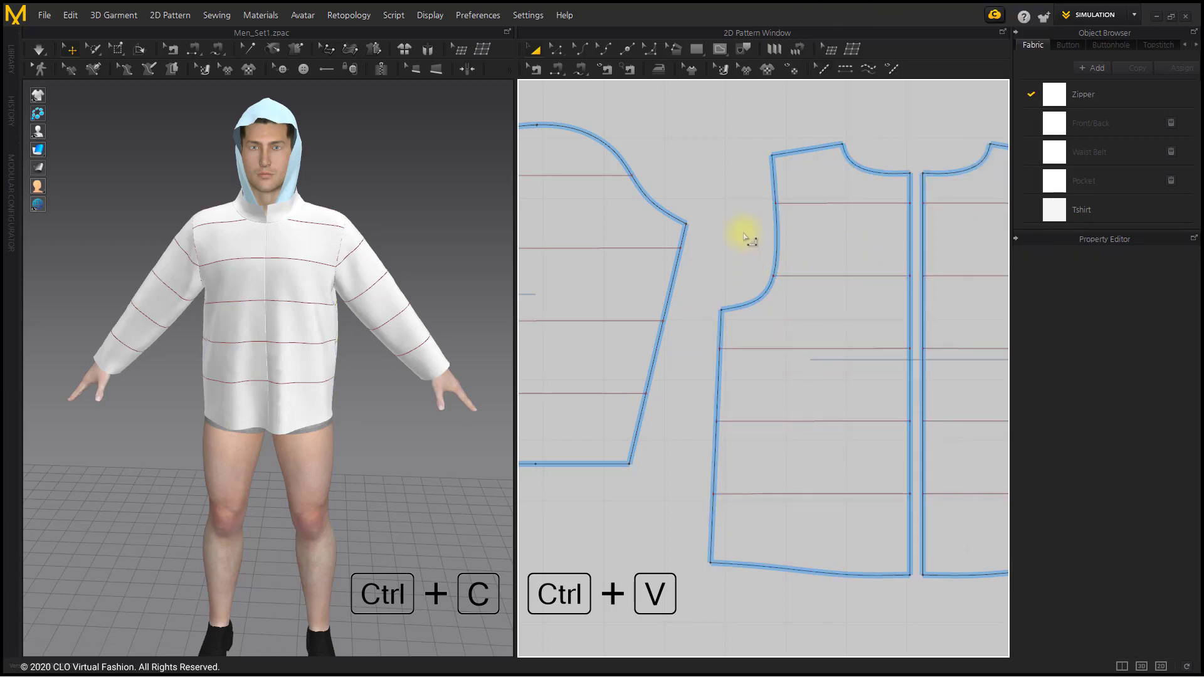
- Delete the unused Front/Back, Waist Belt and Pocket fabrics
click(1171, 123)
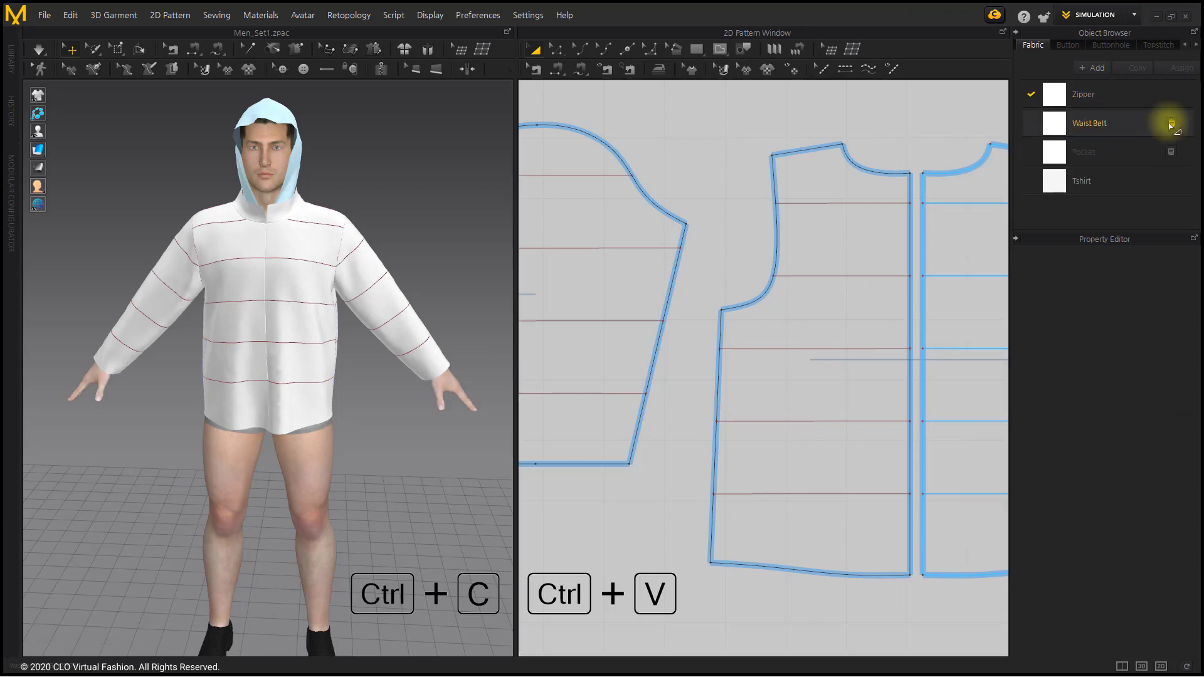
click(1171, 123)
click(1170, 123)
- Layer-clone all the T-shirt and collar patterns and place the copy about 1141 mm above the originals
scroll(681, 379, down, 5)
middle_drag(684, 380, 819, 345)
scroll(784, 354, down, 1)
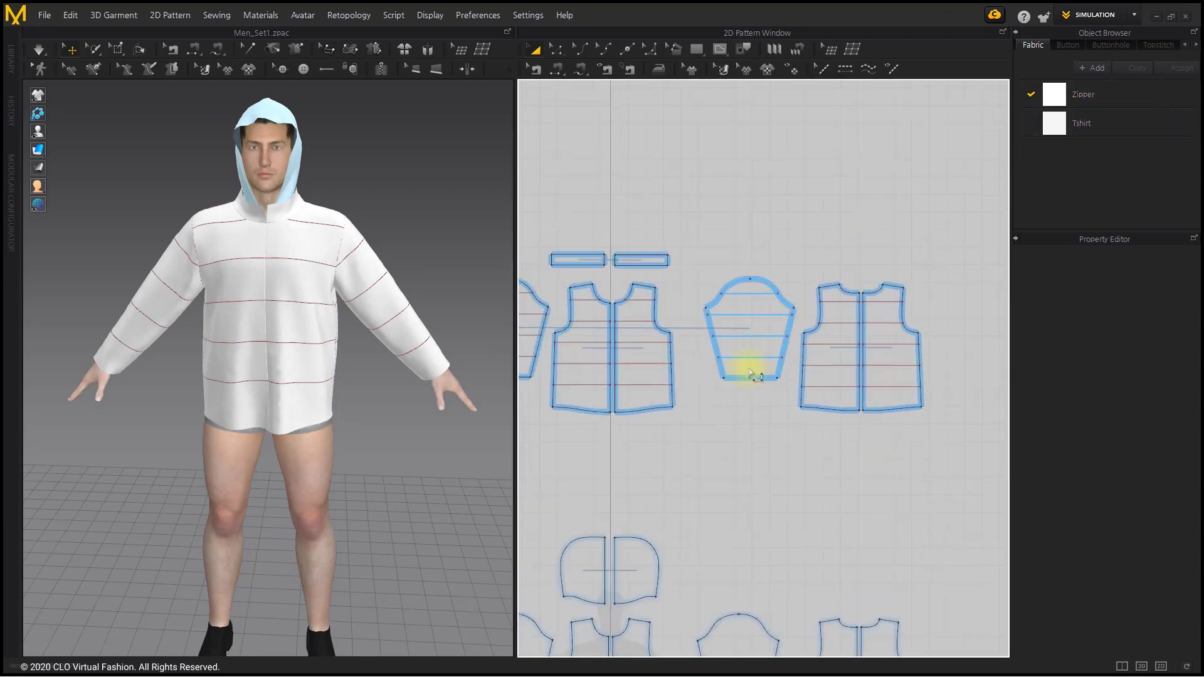
middle_drag(751, 372, 851, 331)
scroll(784, 401, down, 3)
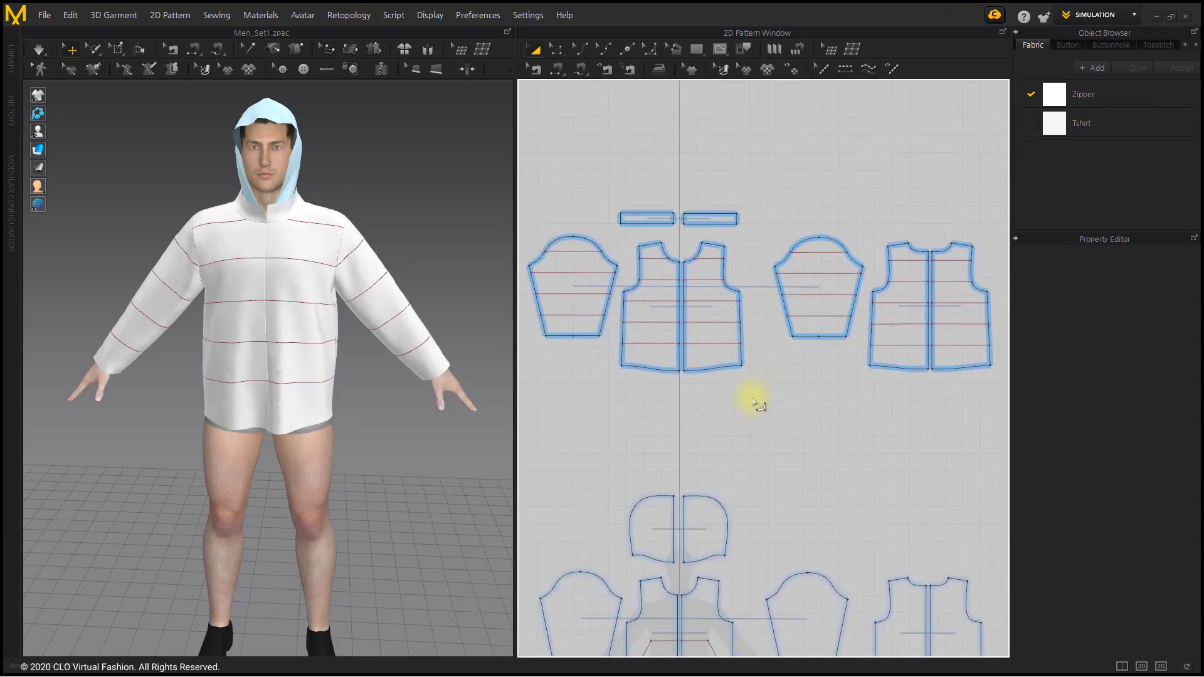
drag(576, 228, 577, 227)
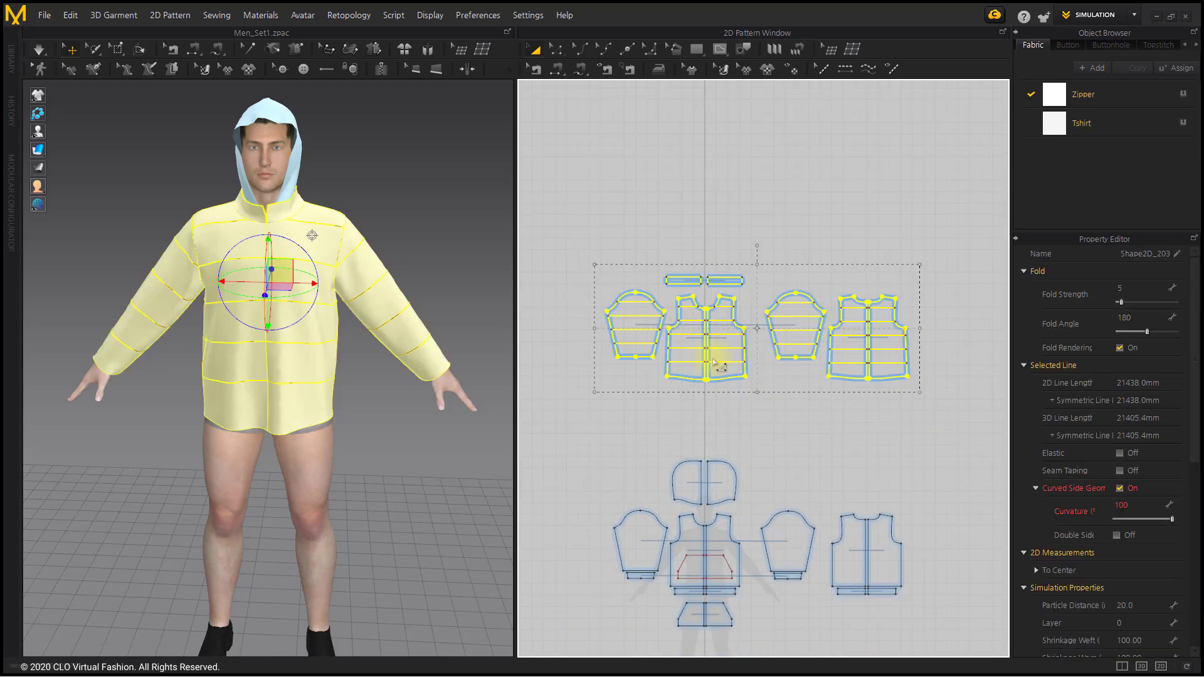
right_click(713, 360)
click(705, 343)
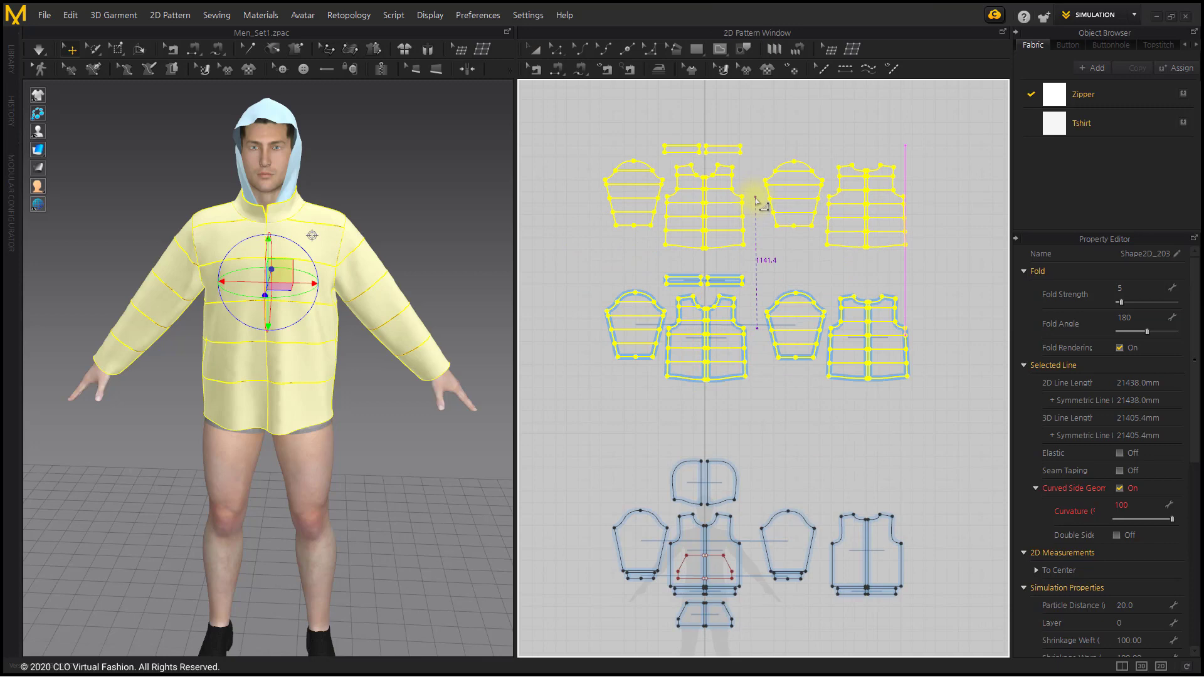
click(783, 239)
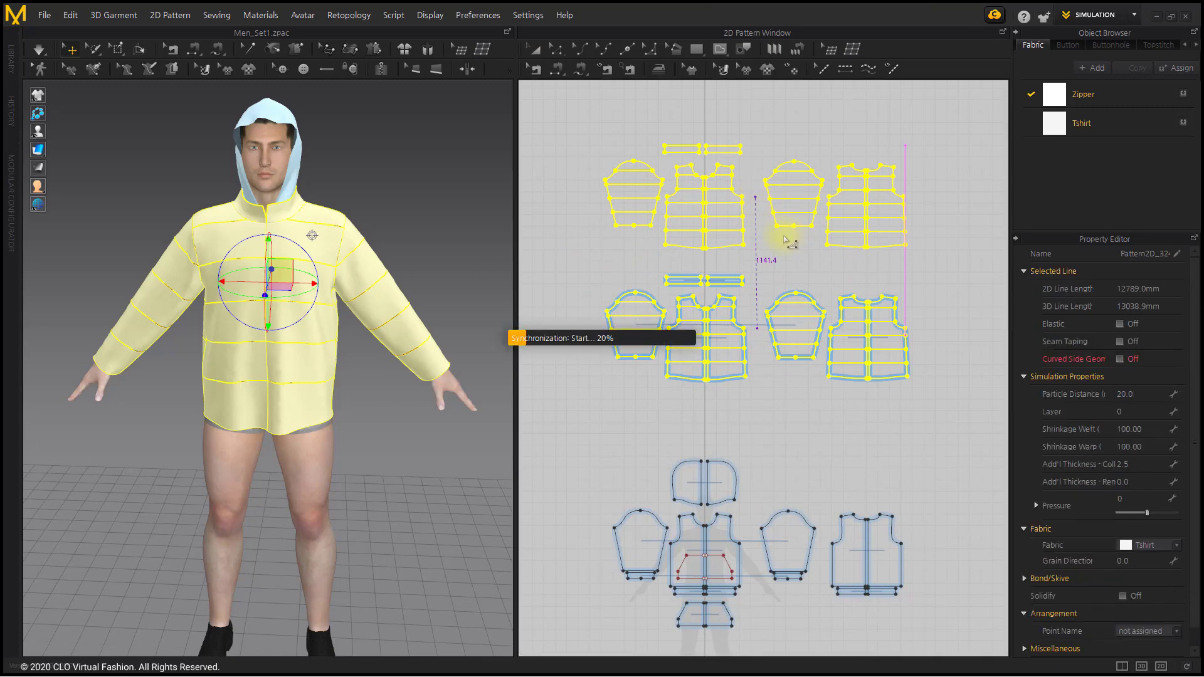
click(971, 344)
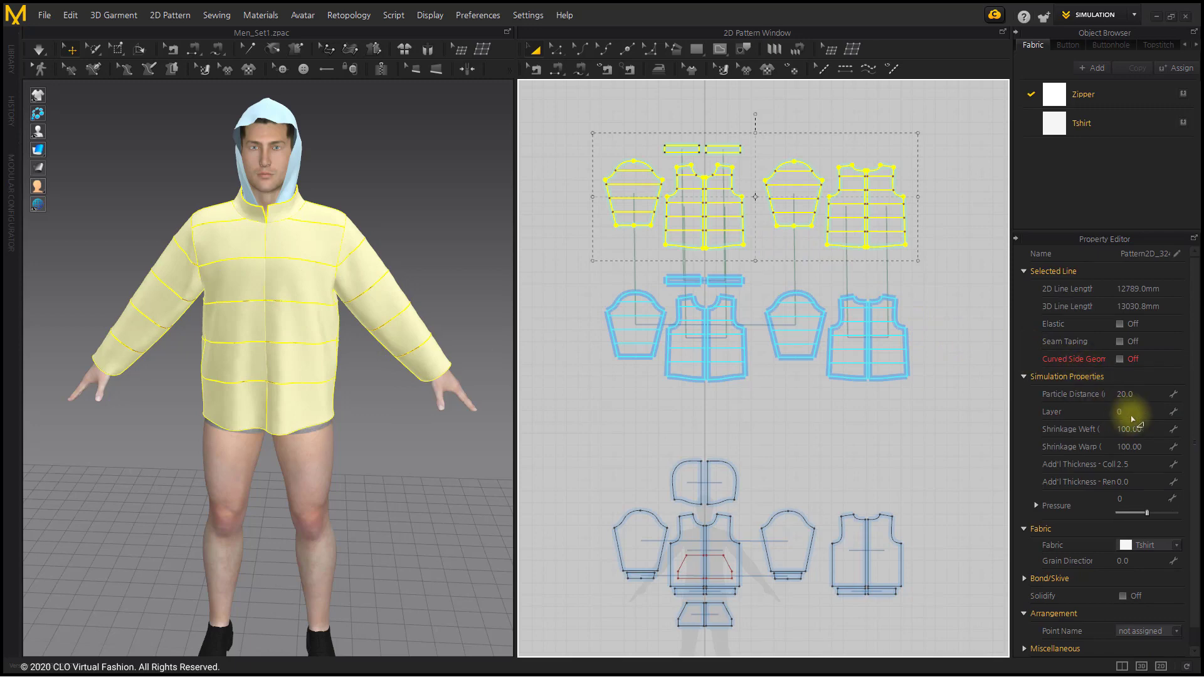
- Set the pressure to 10 on the cloned jacket patterns and -10 on the originals, and simulate the inflated quilting
click(1130, 500)
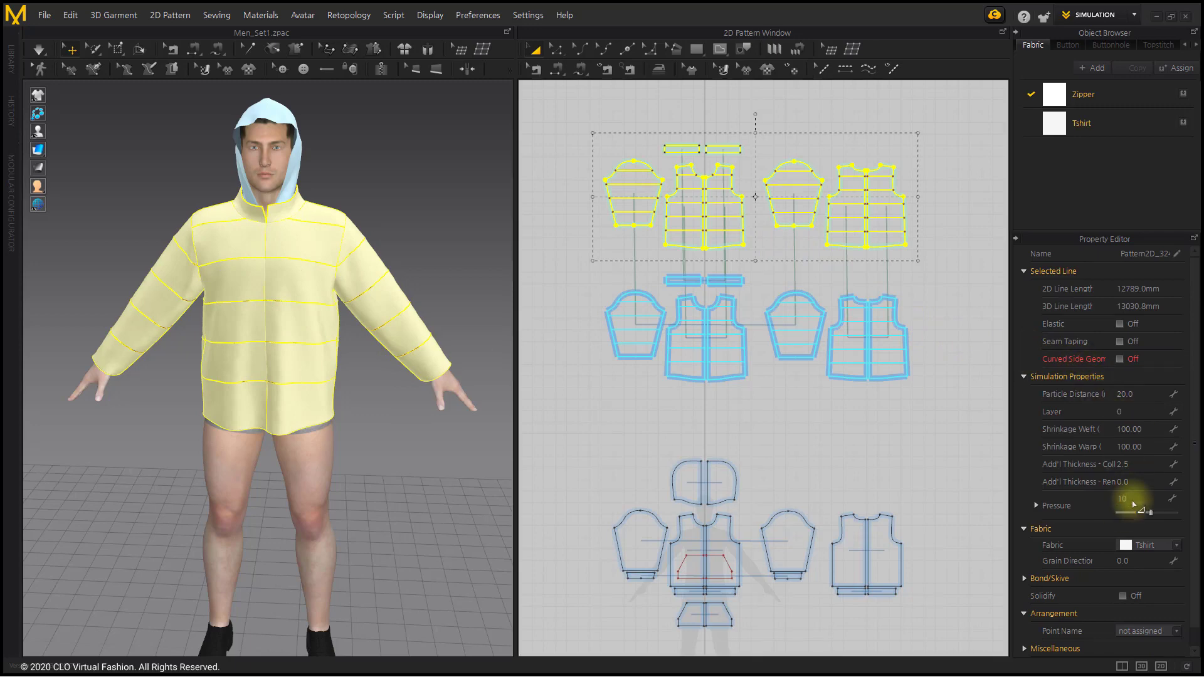
drag(958, 424, 574, 253)
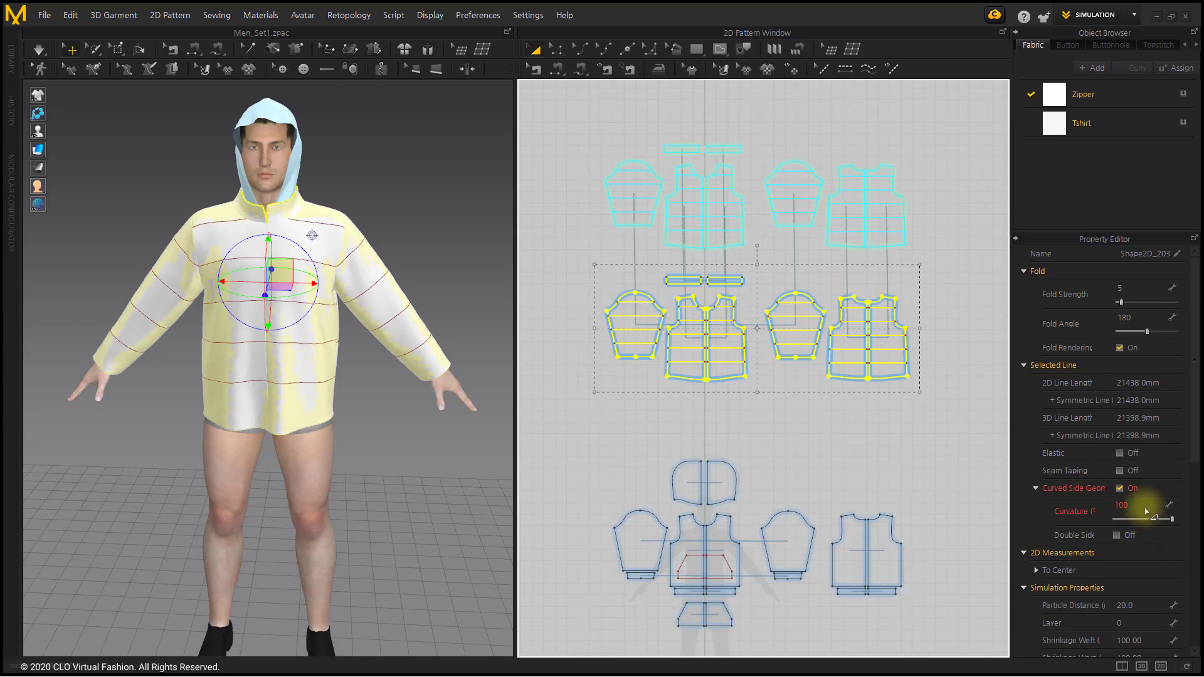
scroll(1146, 505, down, 4)
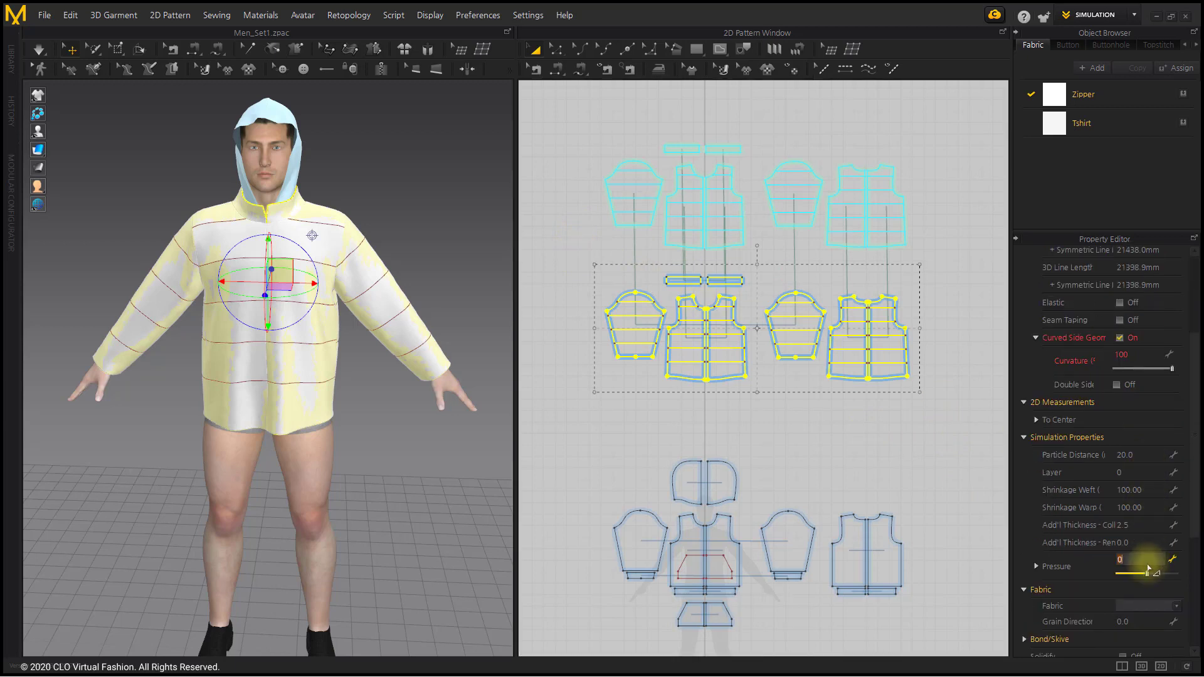
click(757, 418)
click(39, 49)
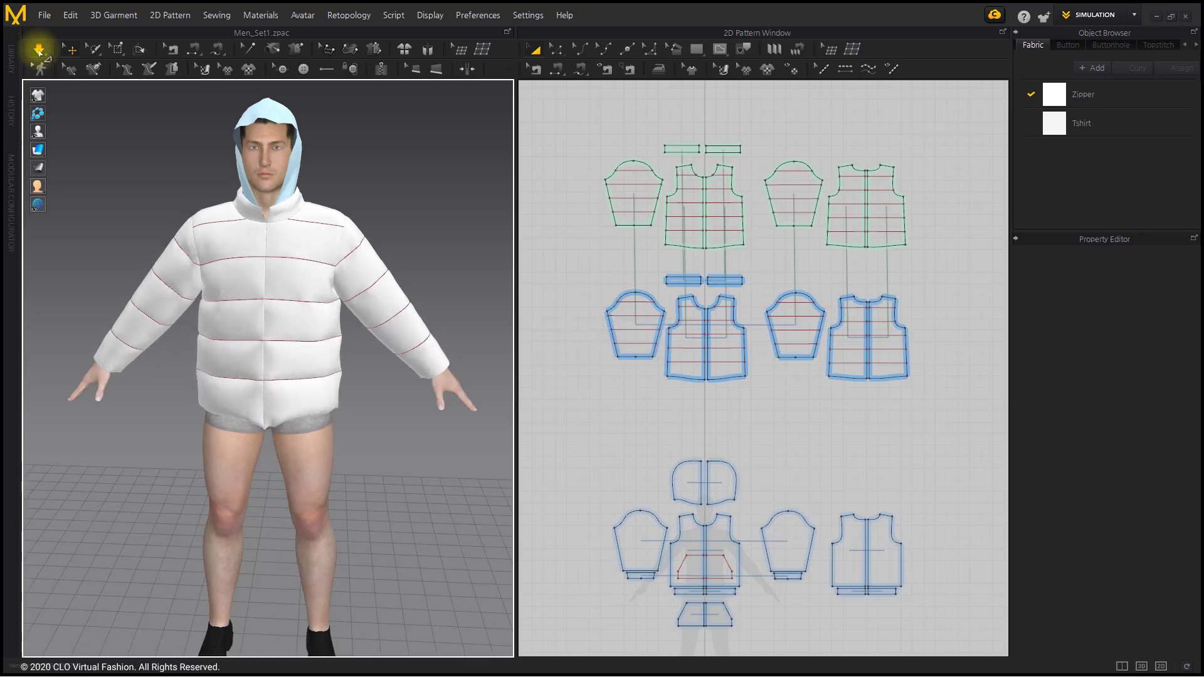
mouse_move(242, 301)
right_down()
mouse_move(530, 307)
mouse_move(223, 301)
mouse_move(250, 298)
right_up()
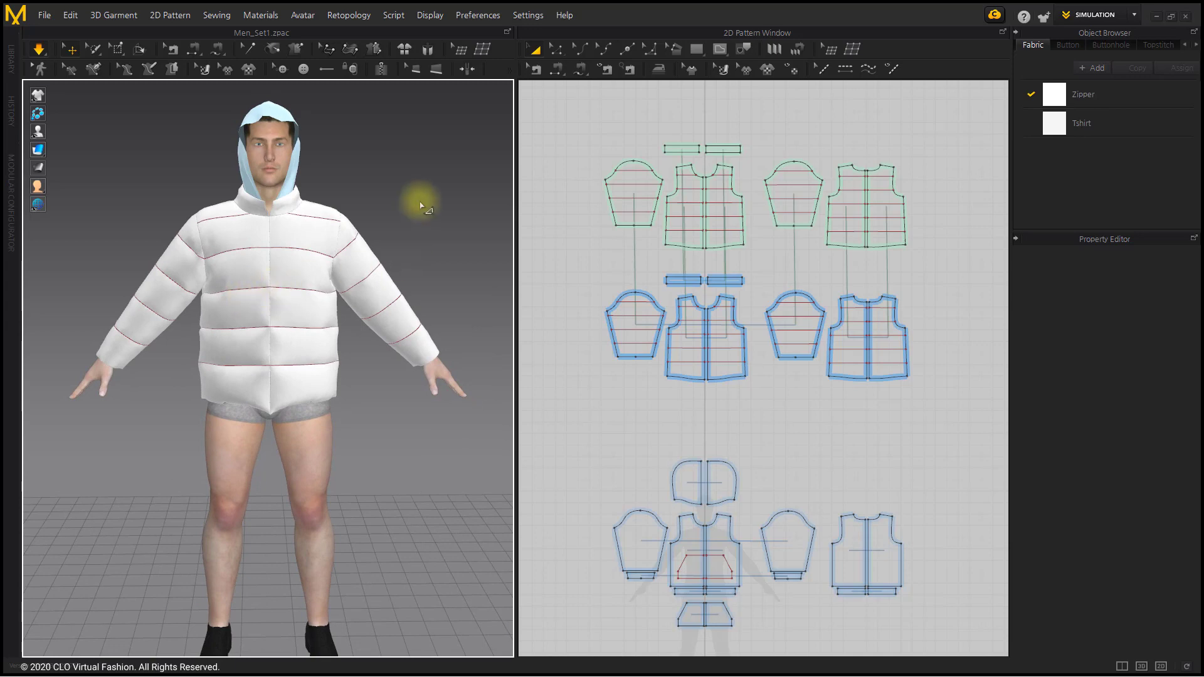
- Freeze all the original and cloned jacket patterns
scroll(755, 332, down, 2)
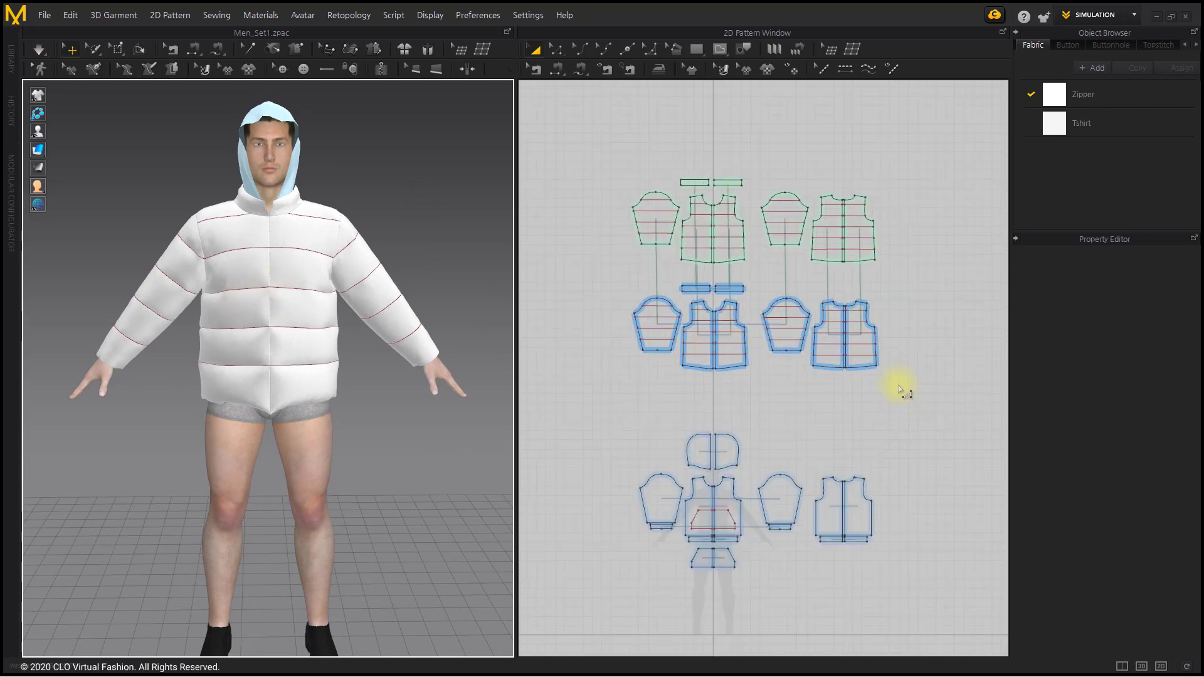
drag(925, 364, 543, 153)
right_click(355, 258)
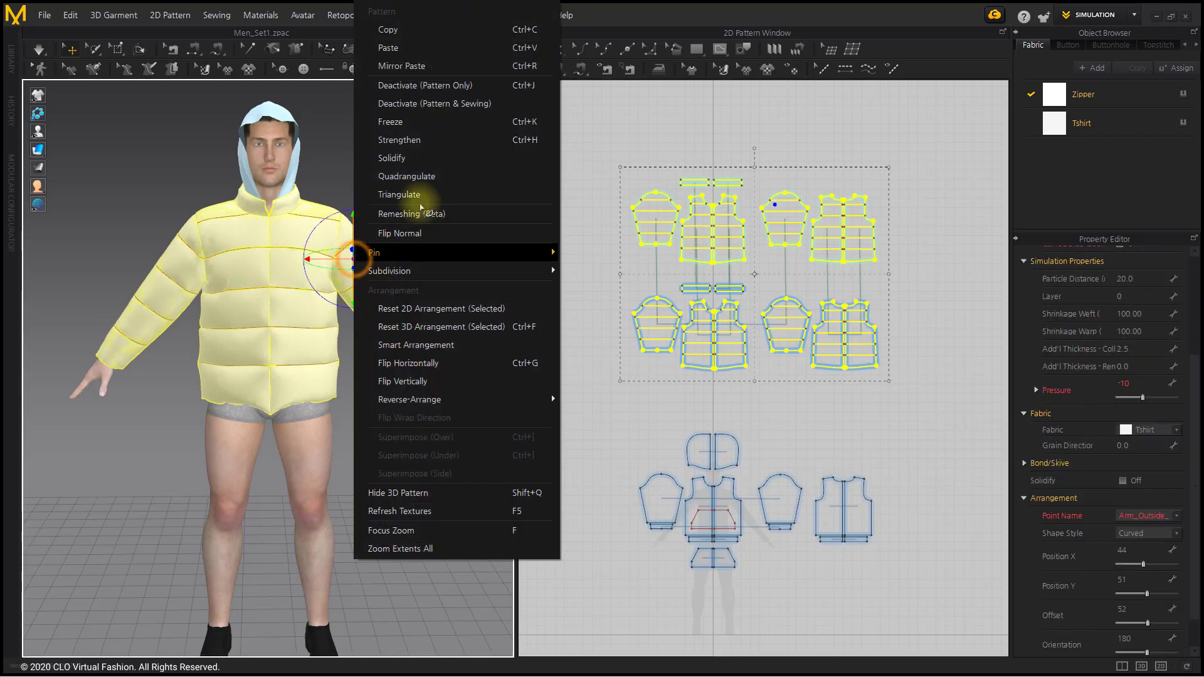
click(404, 122)
click(435, 148)
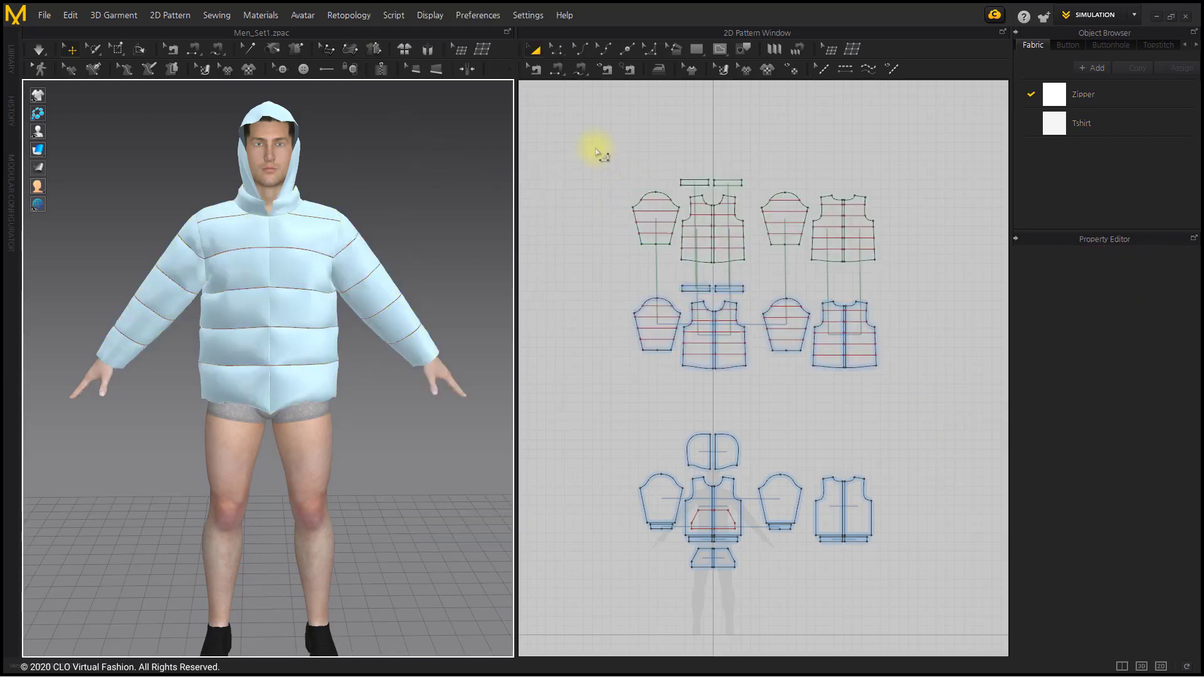
- Hide all the frozen jacket patterns in the 3D view so only the hoodie is displayed
drag(599, 153, 949, 427)
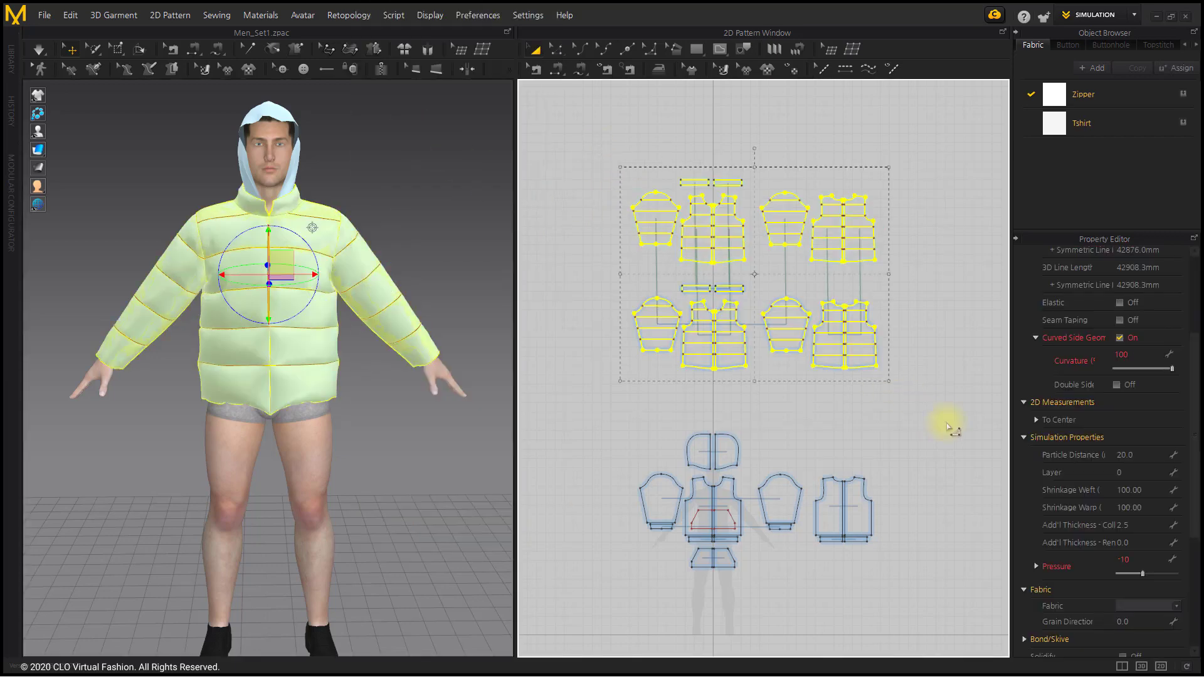
right_click(344, 267)
click(438, 474)
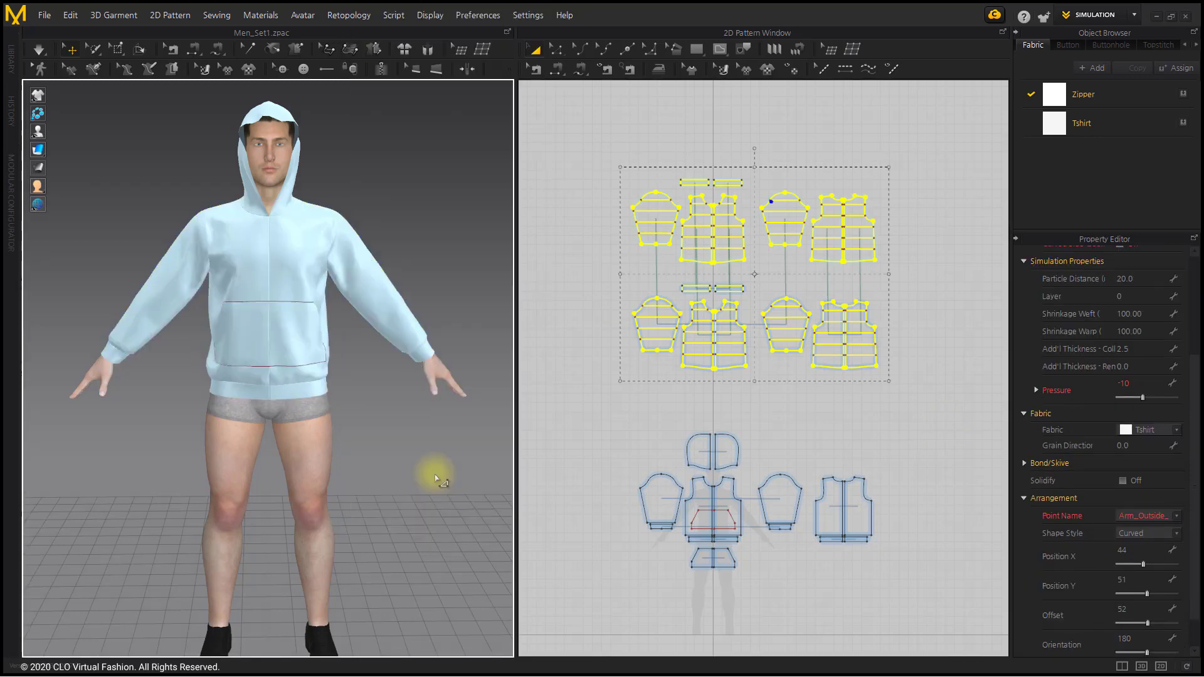
click(431, 450)
- Open the Pants folder in the library's Advanced category
scroll(366, 486, down, 1)
middle_drag(366, 486, 359, 412)
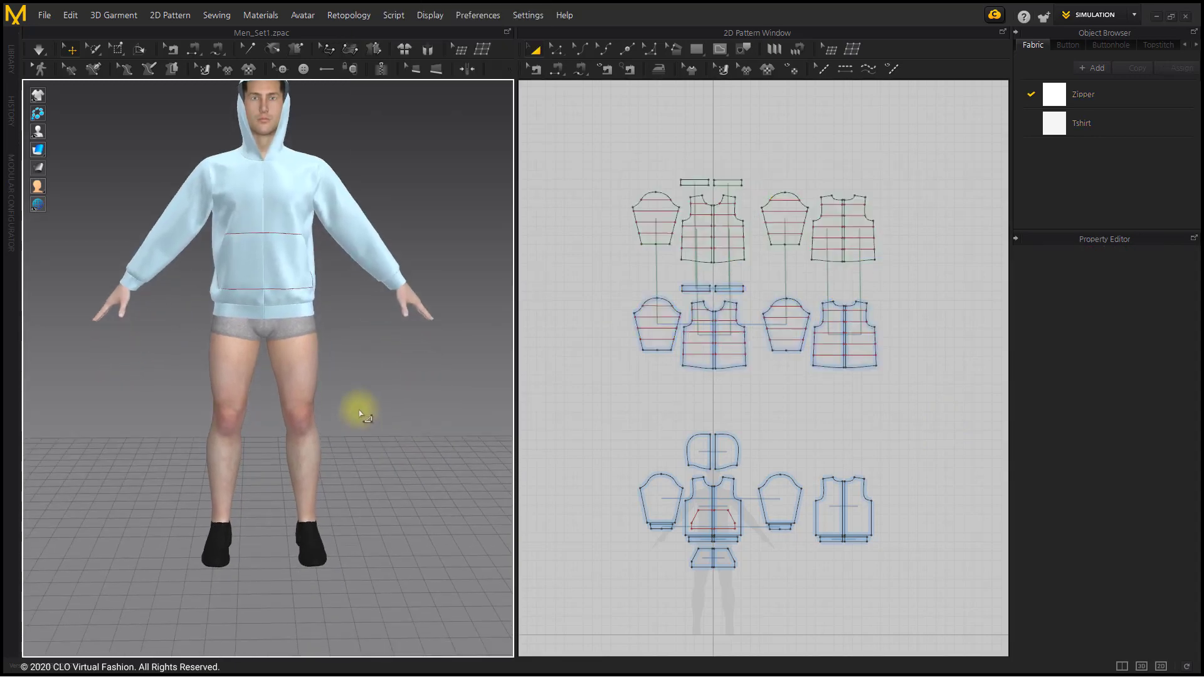
click(12, 51)
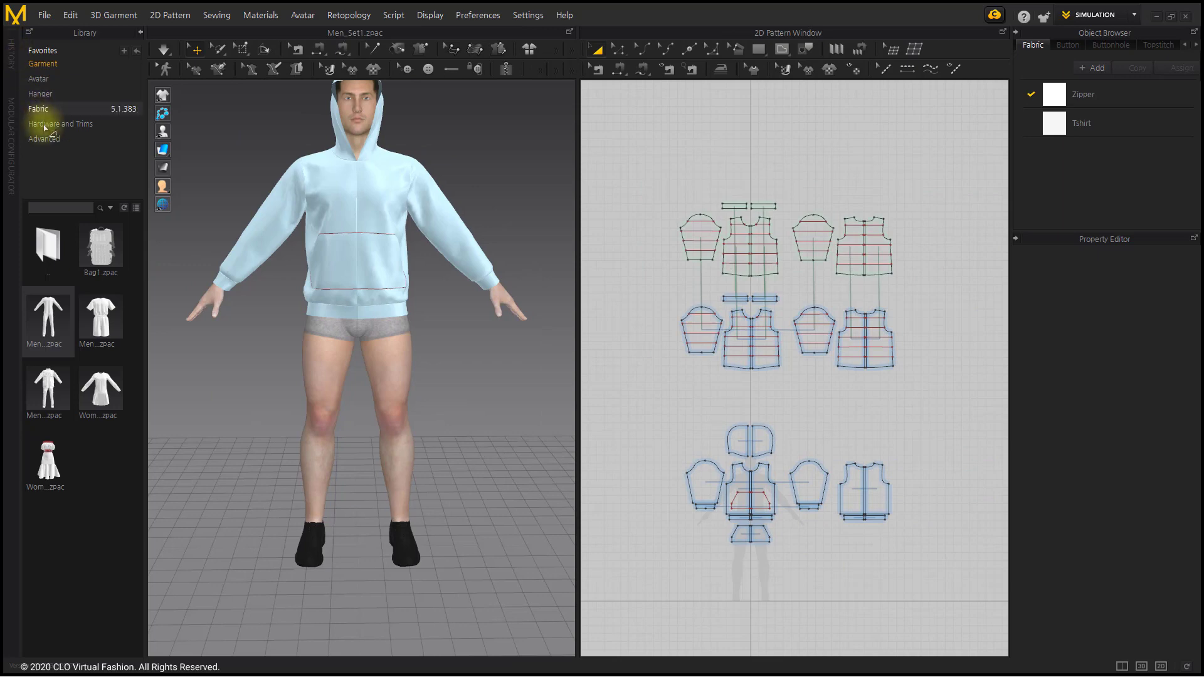
click(44, 138)
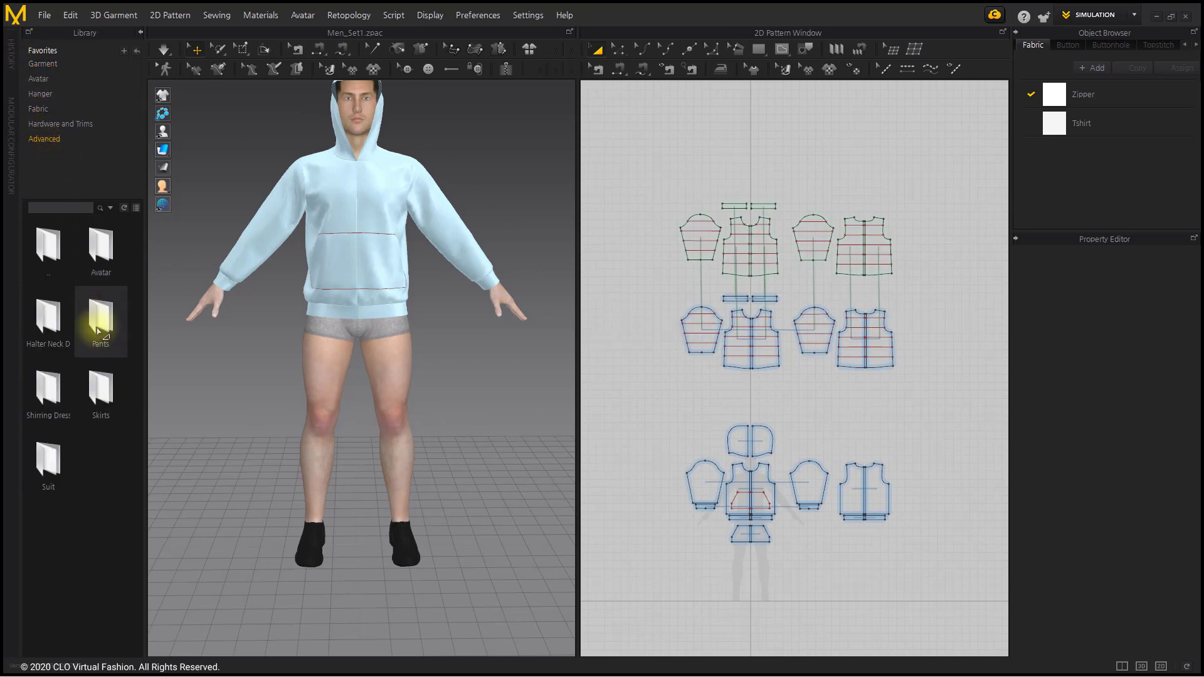
double_click(98, 331)
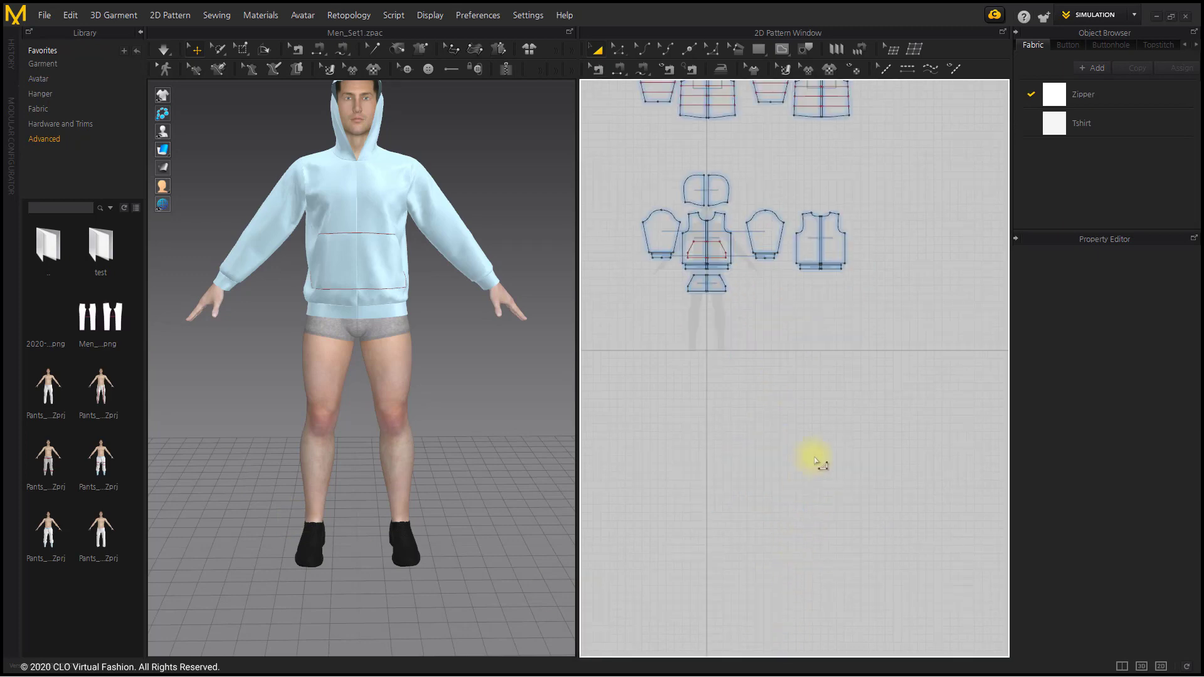
- Move all the hoodie patterns sideways, clear of the avatar silhouette in the 2D pattern layout
right_drag(815, 462, 788, 484)
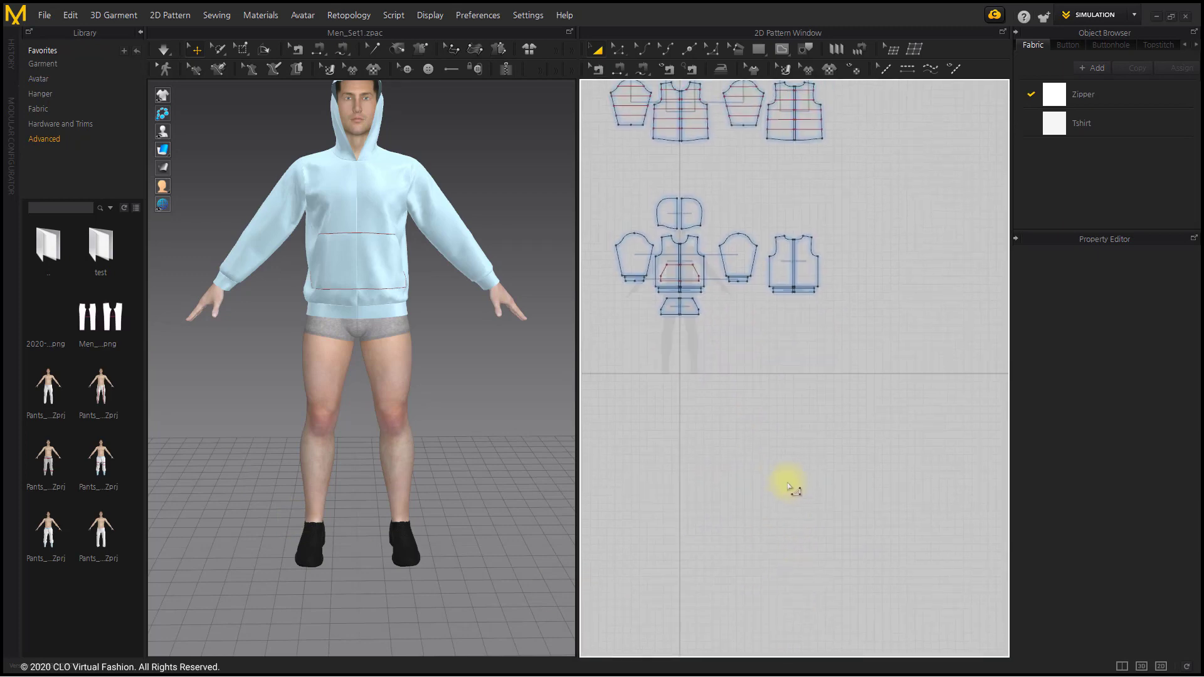
drag(876, 386, 548, 151)
drag(627, 267, 913, 269)
click(919, 273)
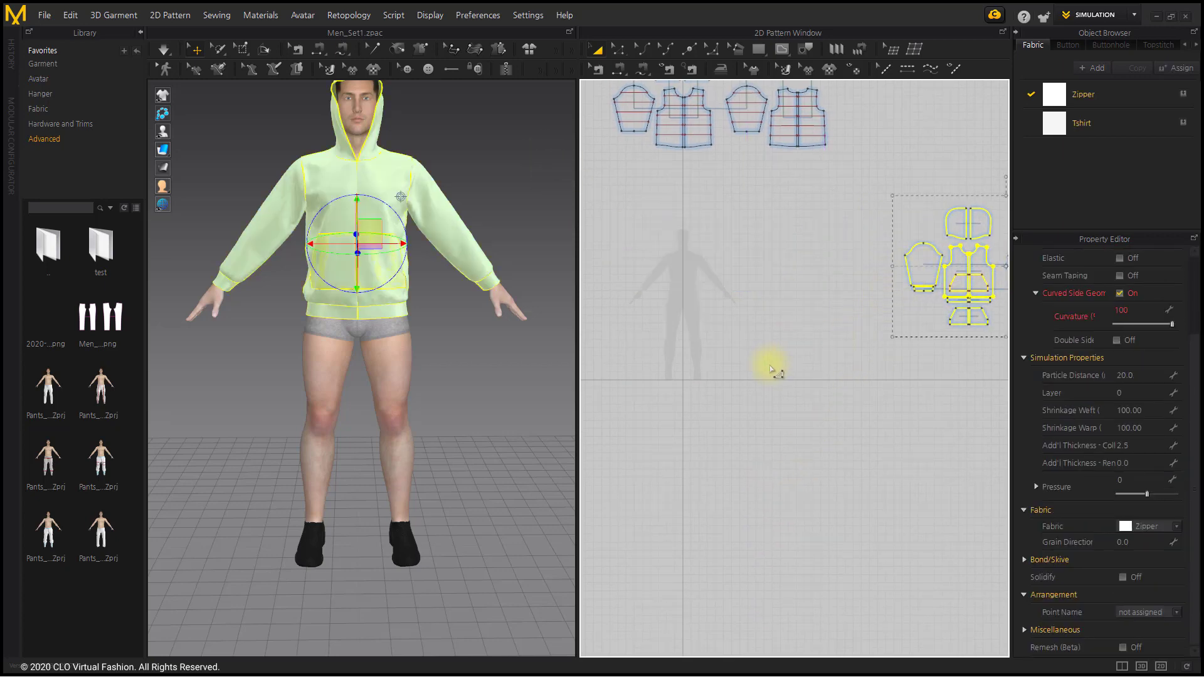
click(774, 362)
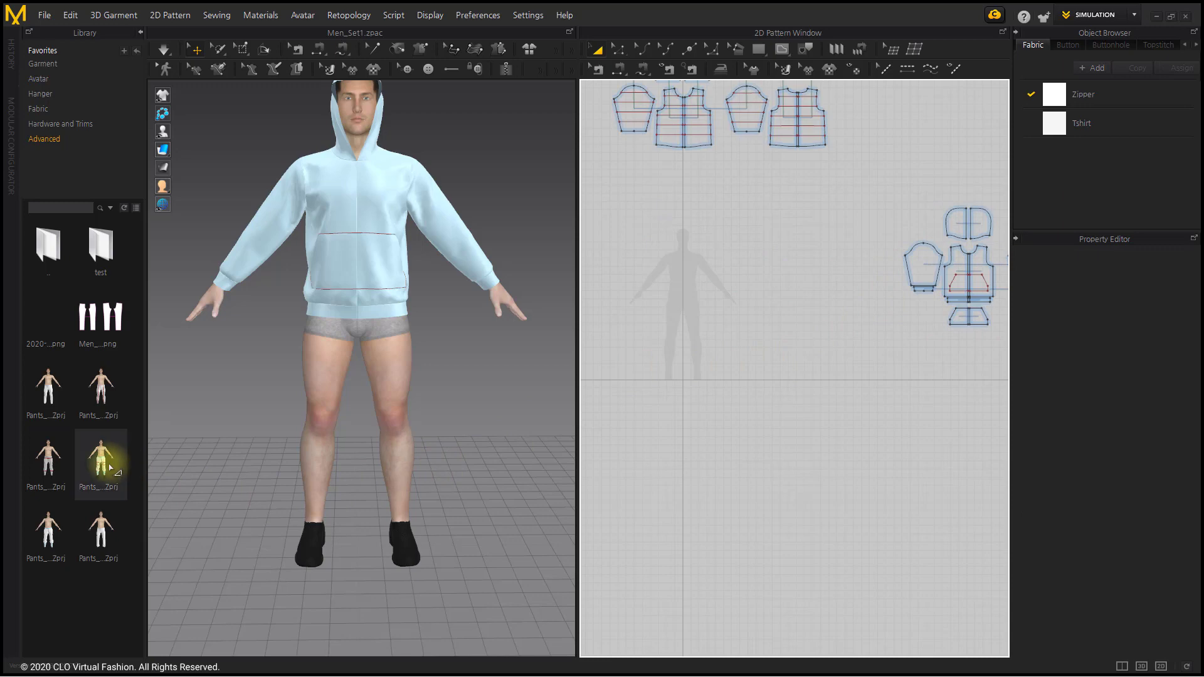
- Add the cuffed cargo pants project to the scene with load type Add and only the garment included, and close the library
mouse_move(110, 467)
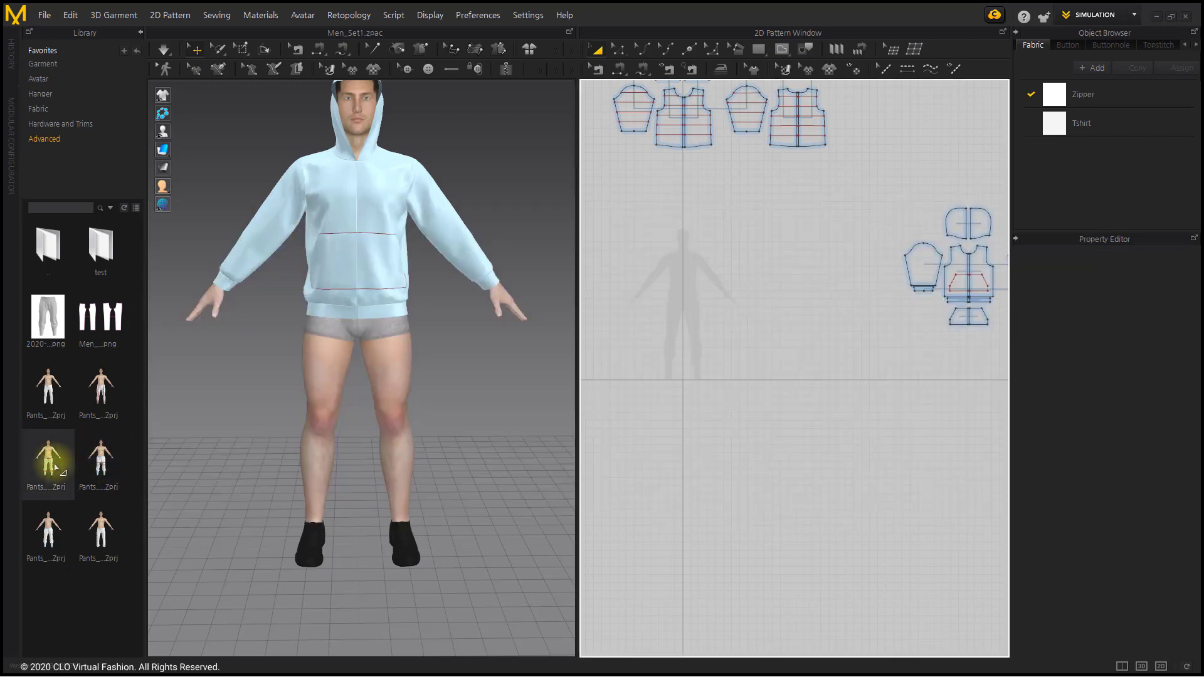
mouse_move(56, 467)
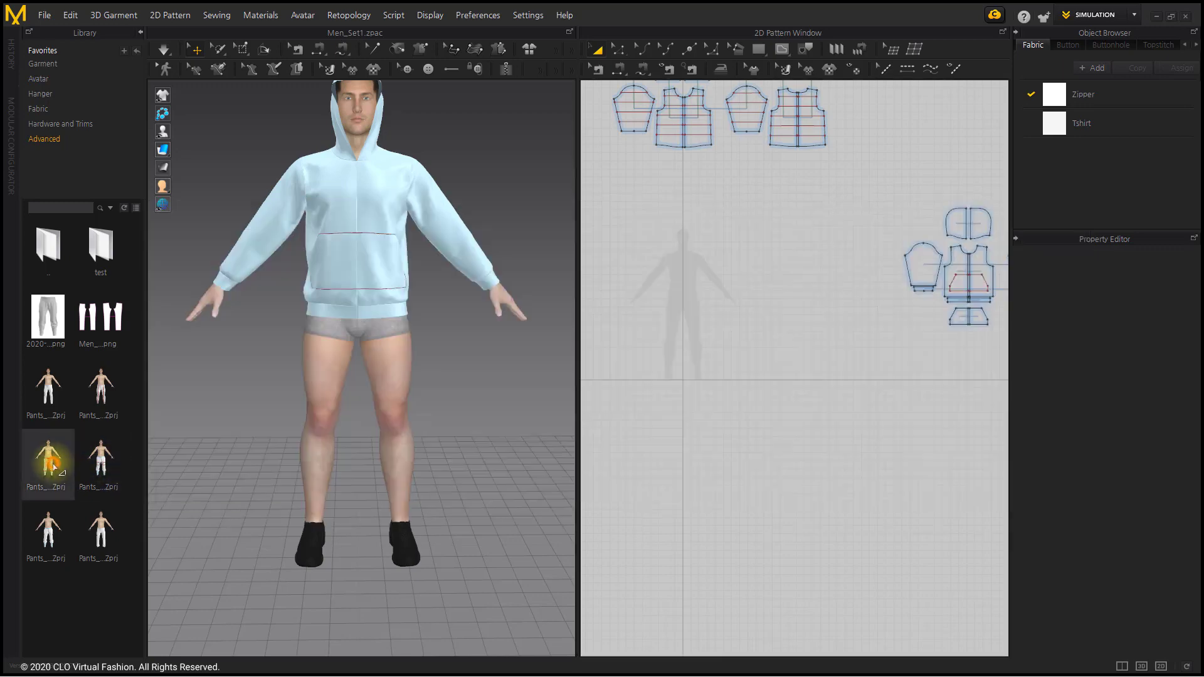
right_click(54, 467)
click(88, 475)
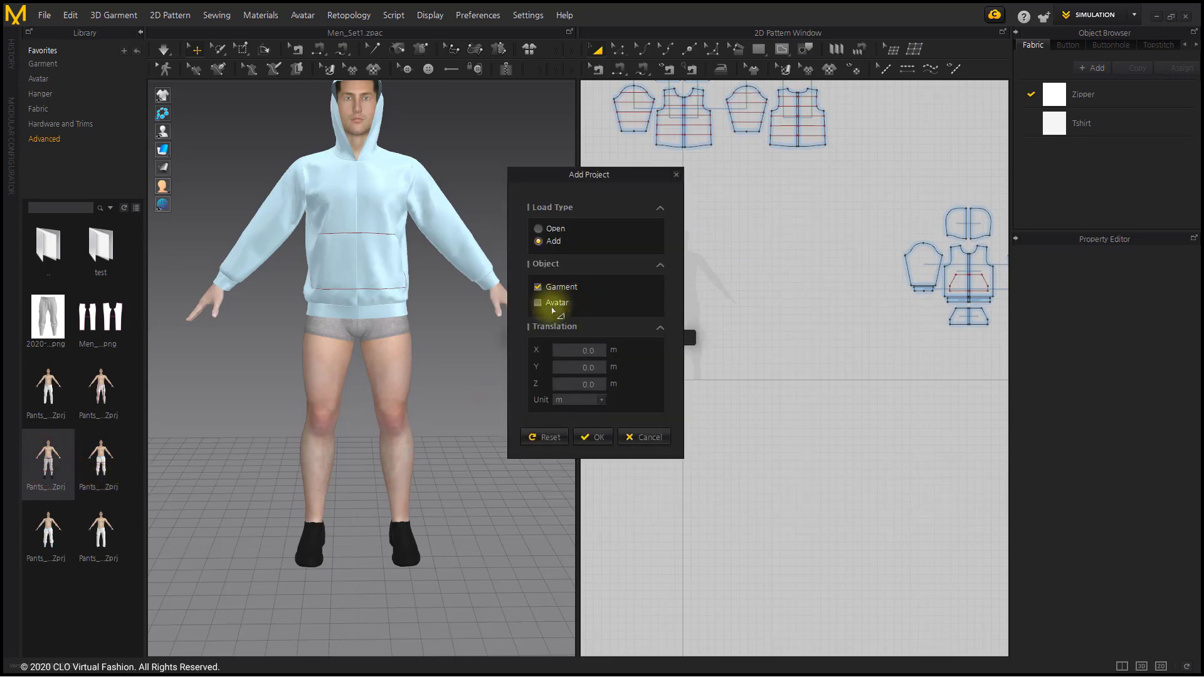
click(594, 438)
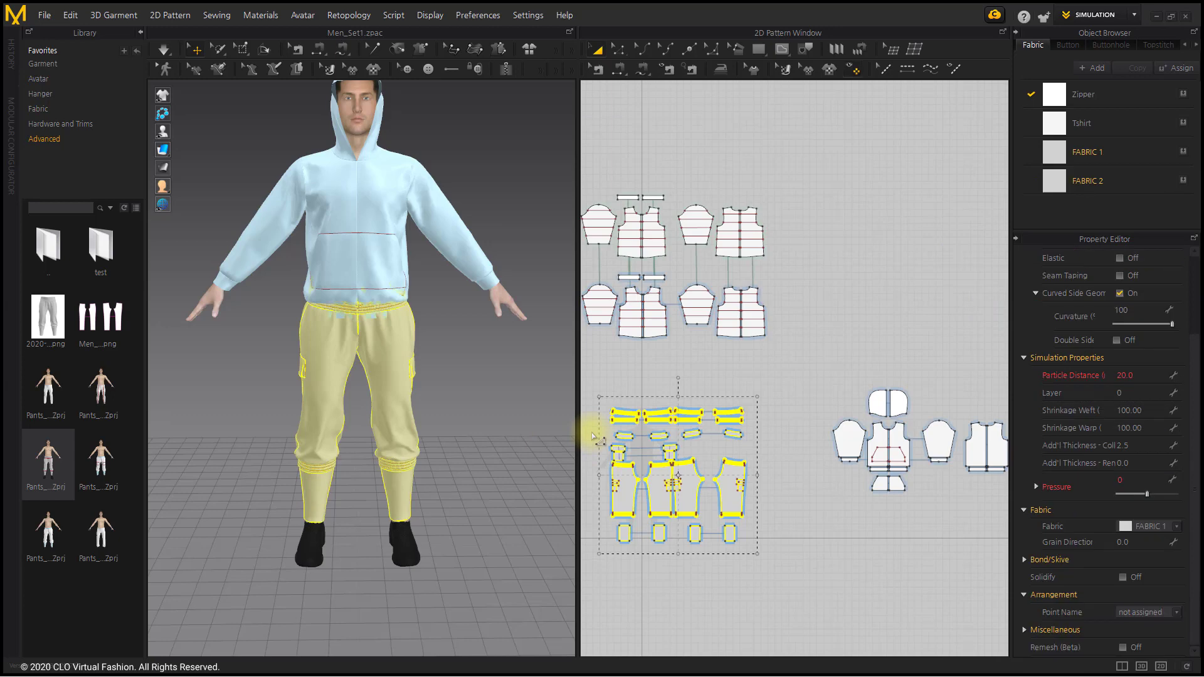
click(140, 32)
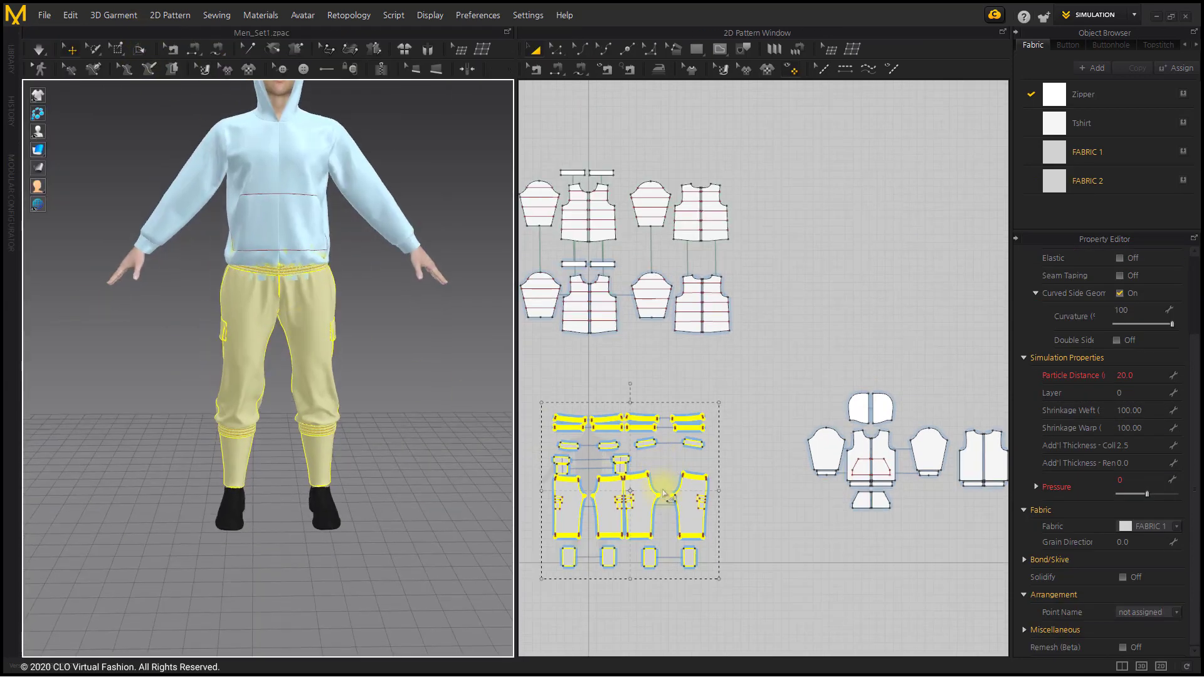
- Examine how the added pants meet the hoodie at the waist and how their patterns are laid out in 2D
middle_drag(663, 493, 706, 419)
scroll(707, 419, down, 2)
scroll(345, 365, down, 1)
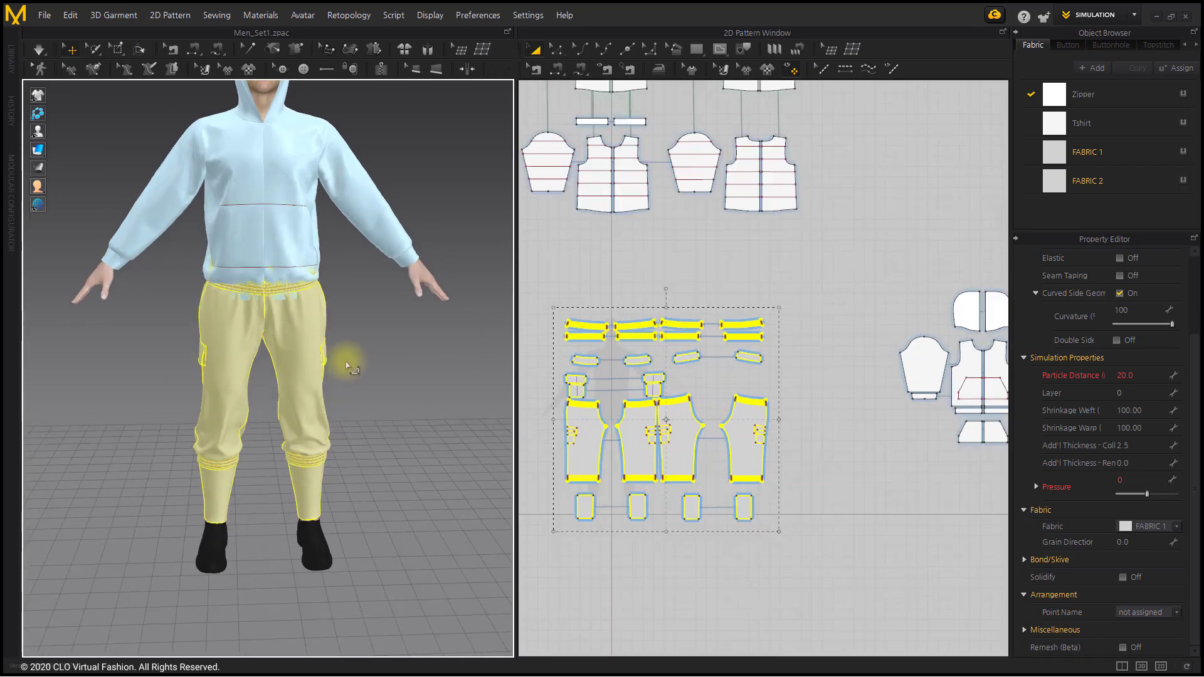
scroll(348, 367, up, 4)
mouse_move(323, 311)
right_down()
mouse_move(329, 219)
mouse_move(368, 384)
right_up()
click(730, 282)
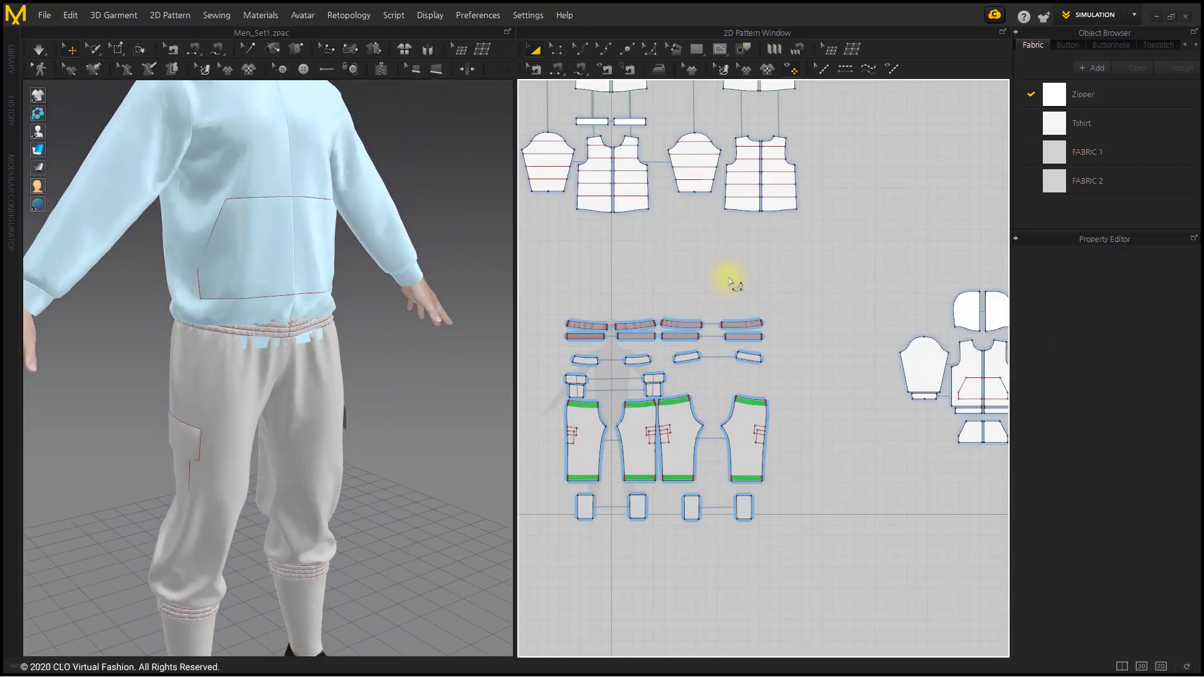
scroll(729, 282, up, 2)
middle_drag(837, 317, 839, 403)
- Show the hidden quilted jacket patterns again in the 3D view
right_drag(488, 385, 444, 390)
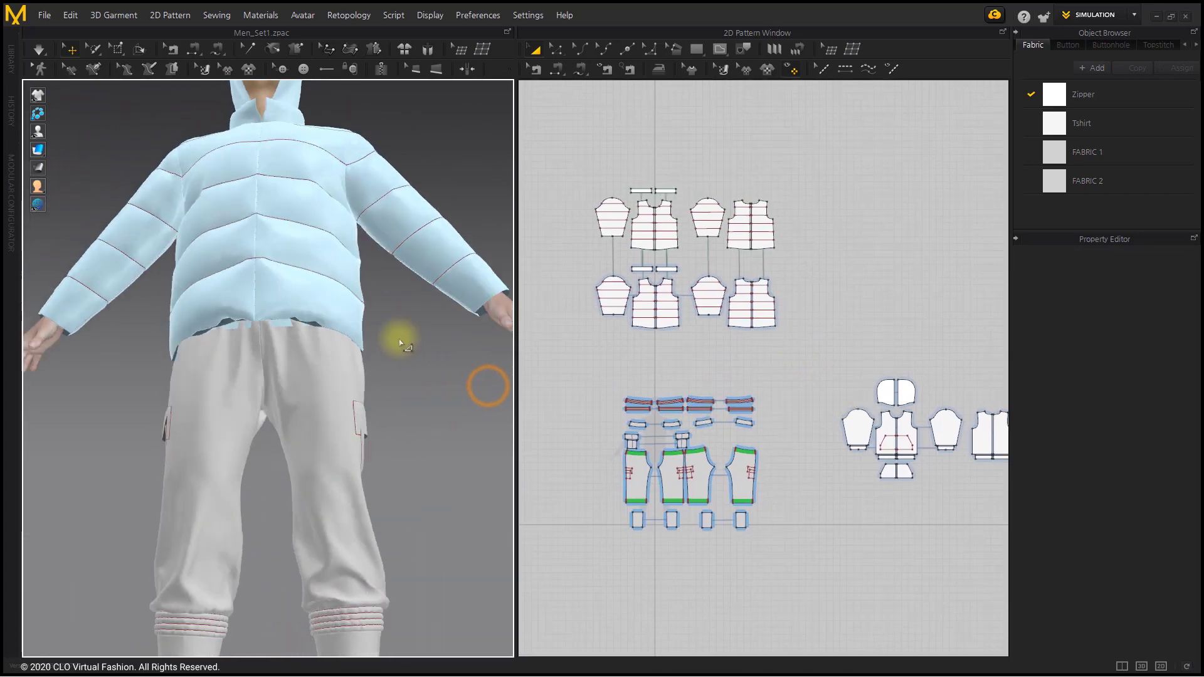
scroll(412, 374, up, 1)
middle_drag(411, 375, 422, 414)
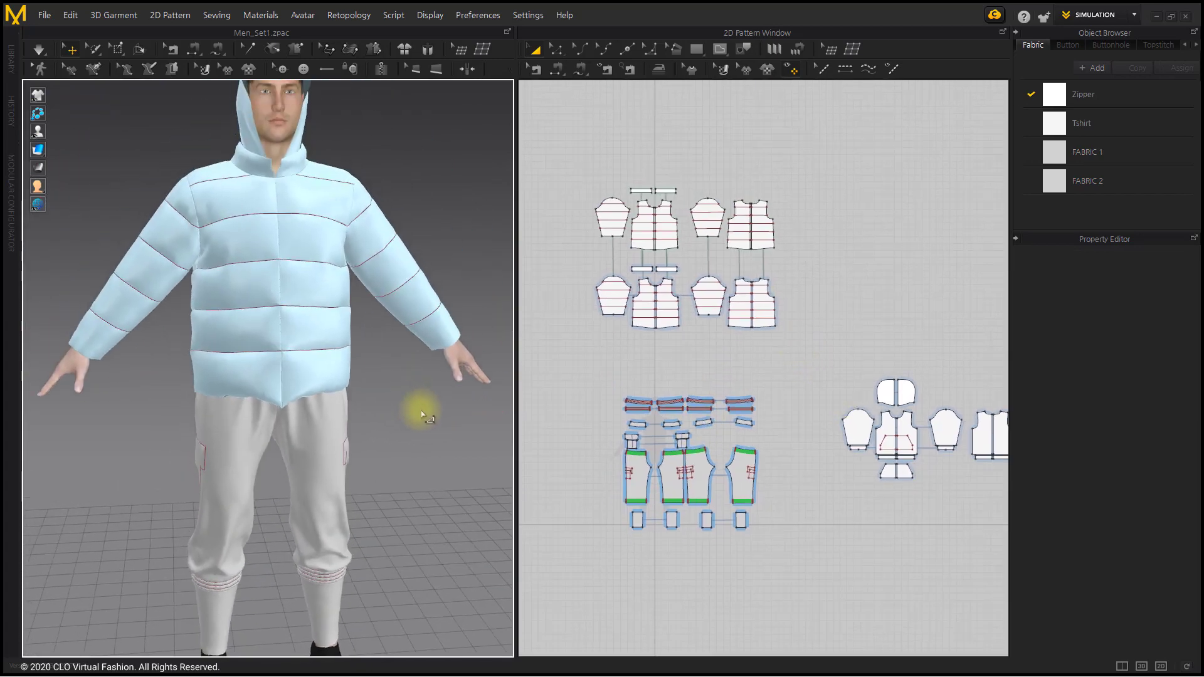
- Unfreeze and activate all the original and cloned jacket patterns
drag(803, 365, 541, 158)
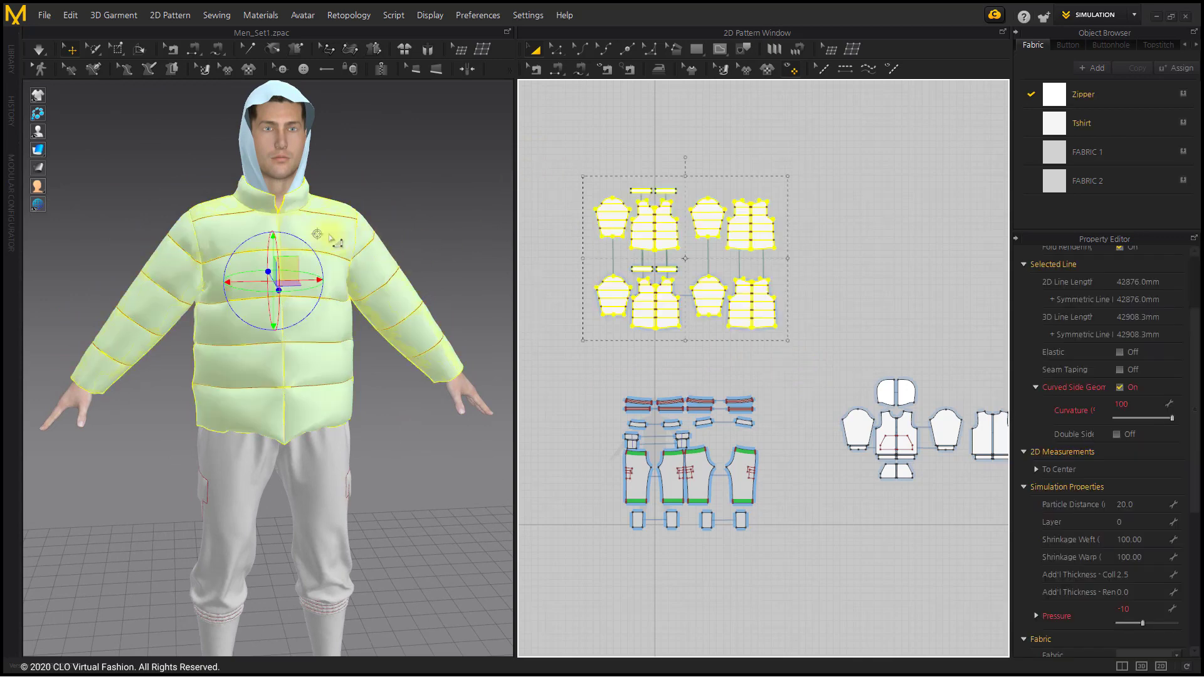
right_click(324, 237)
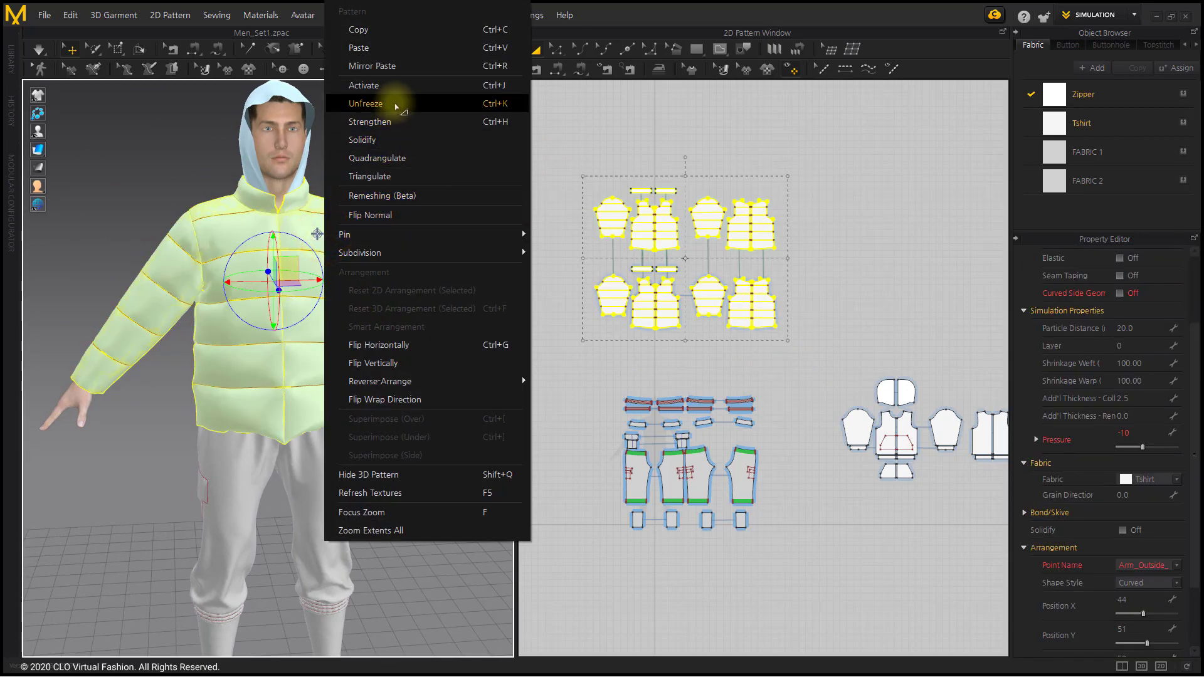
click(365, 104)
click(389, 94)
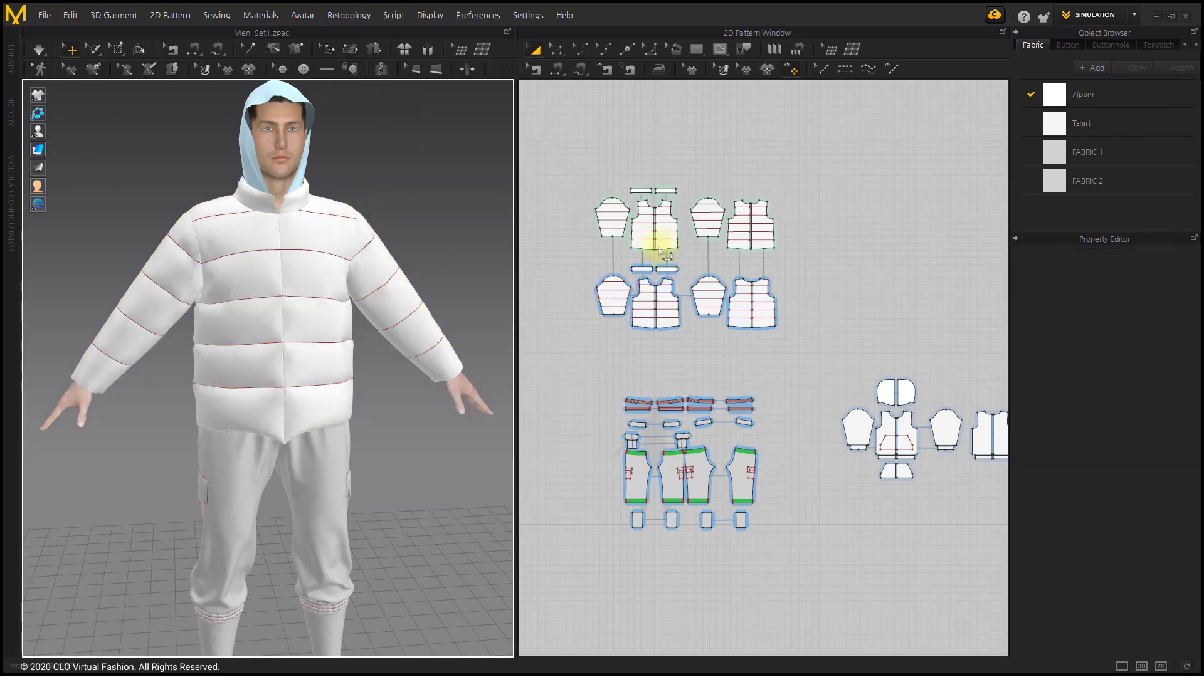
- Deactivate all the jacket patterns, original and cloned, and hide them in the 3D view
drag(559, 148, 860, 394)
right_click(336, 261)
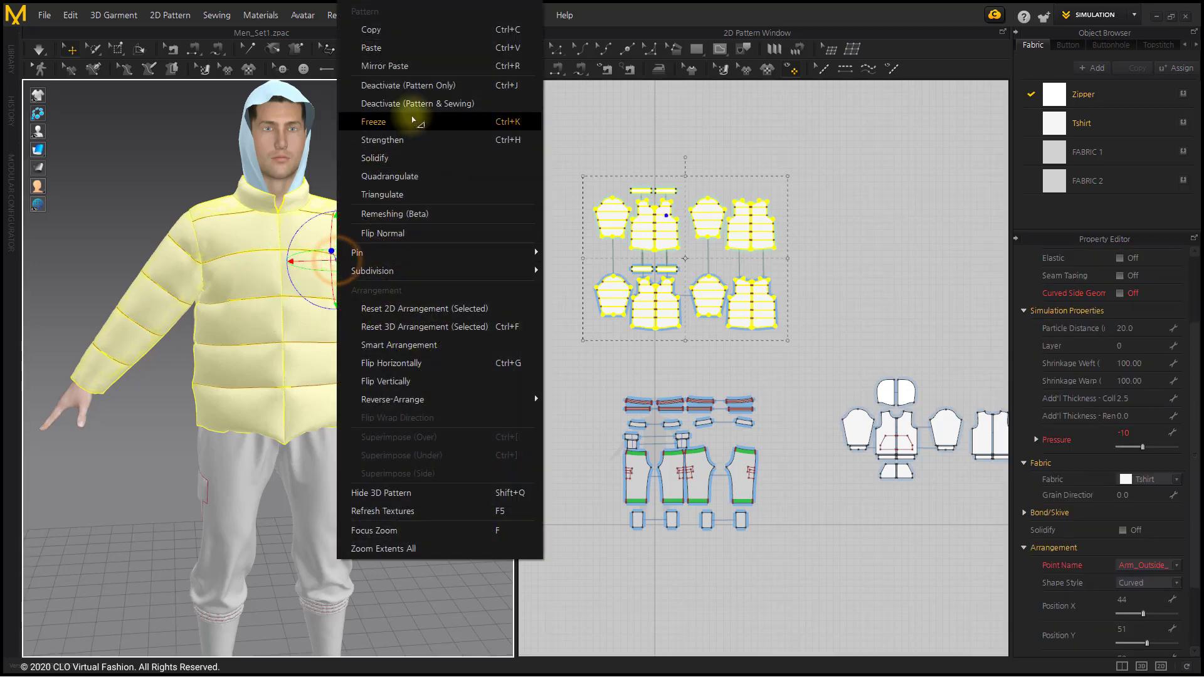
click(414, 121)
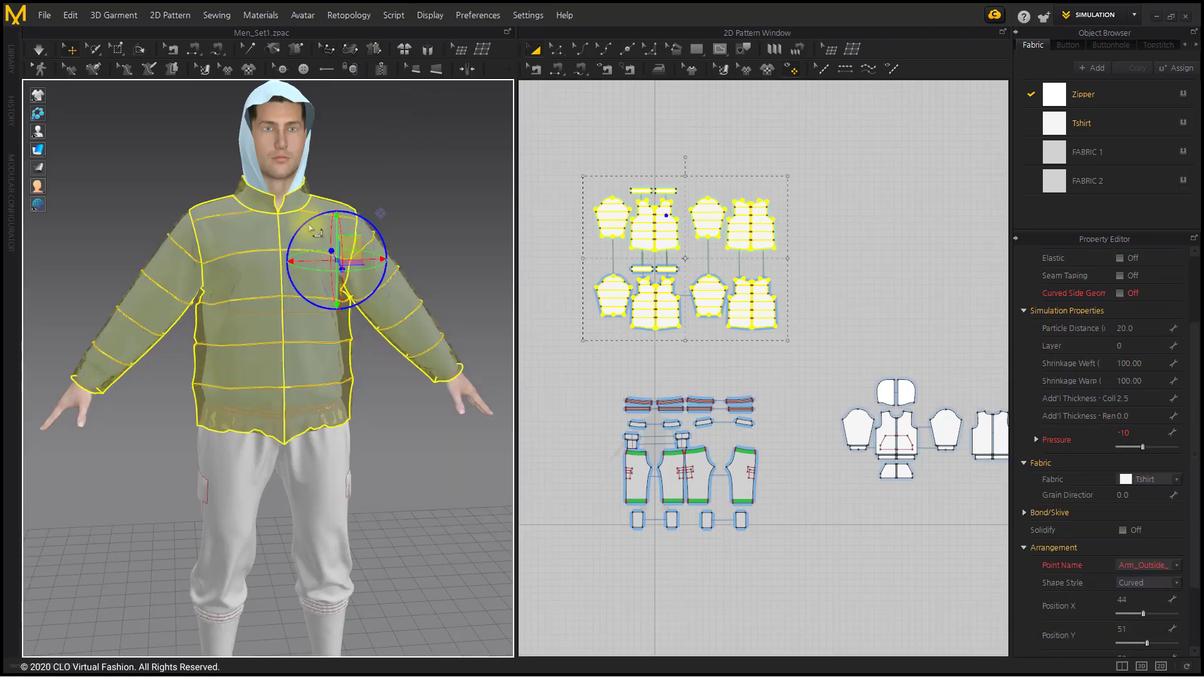
right_click(312, 227)
click(368, 473)
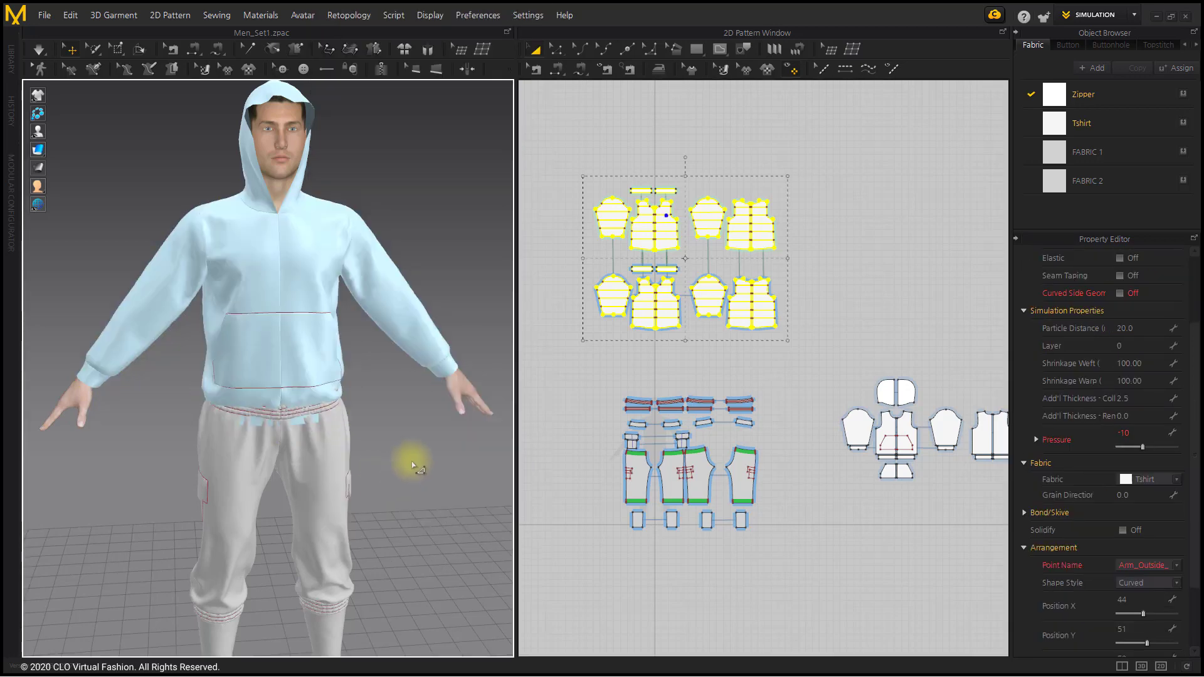
click(412, 466)
- Unfreeze the hoodie's front and back body pieces, hem bands and pocket, leaving the hood and sleeves frozen
scroll(378, 361, up, 3)
middle_drag(919, 492, 688, 432)
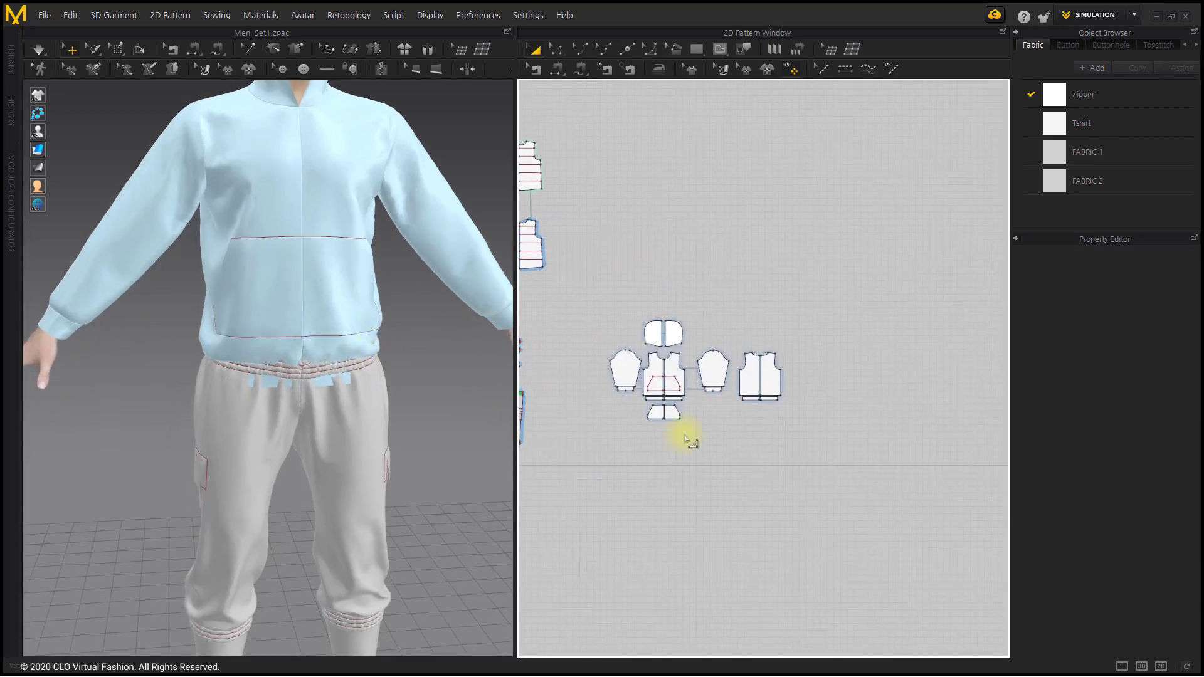
scroll(688, 432, up, 3)
click(653, 332)
scroll(665, 358, up, 3)
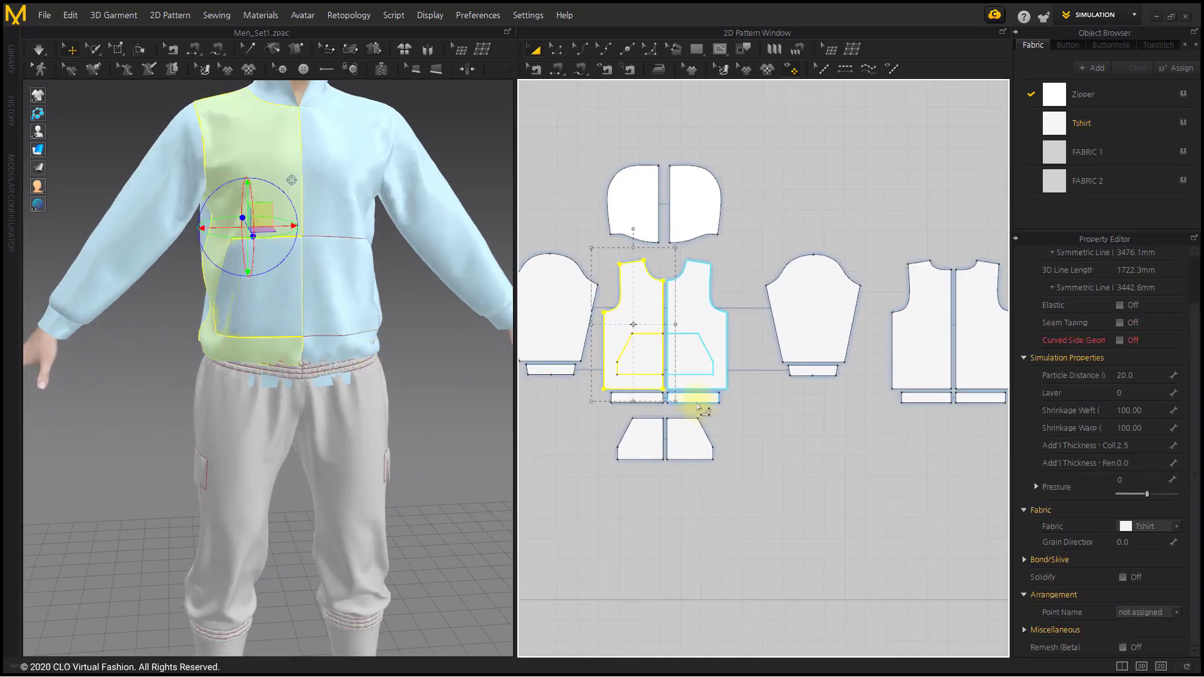
shift+click(702, 321)
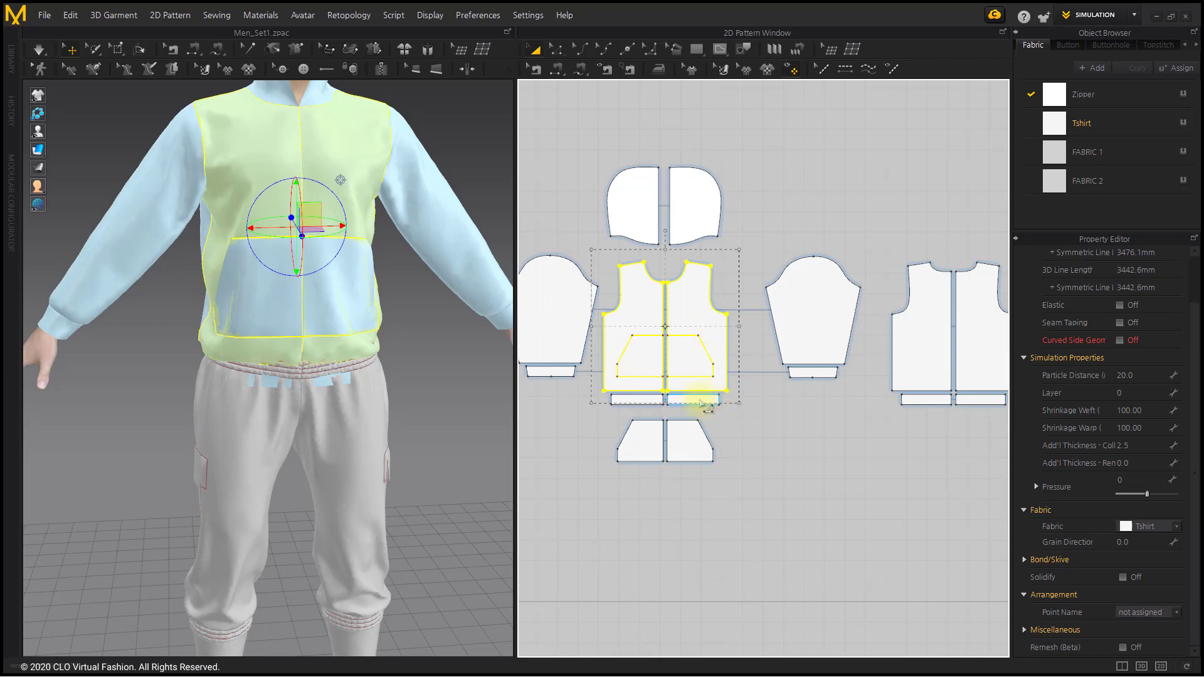
shift+click(700, 401)
shift+click(640, 401)
middle_drag(787, 393, 651, 414)
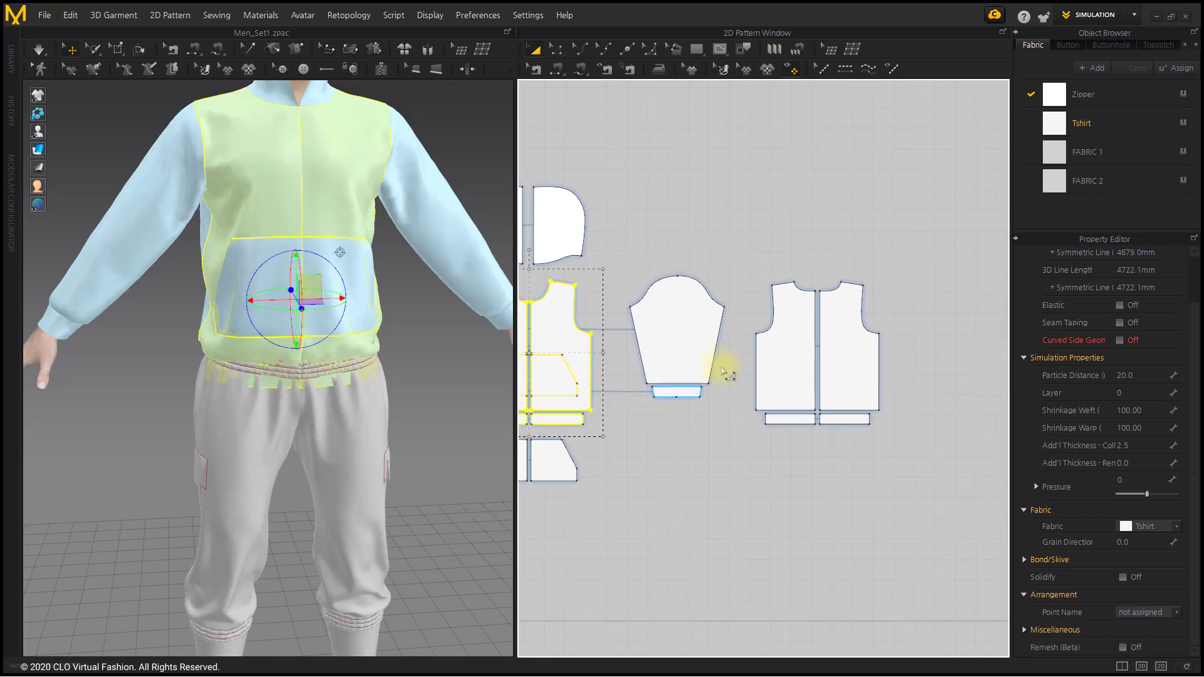
shift+click(789, 333)
middle_drag(586, 484, 706, 456)
shift+drag(725, 497, 569, 400)
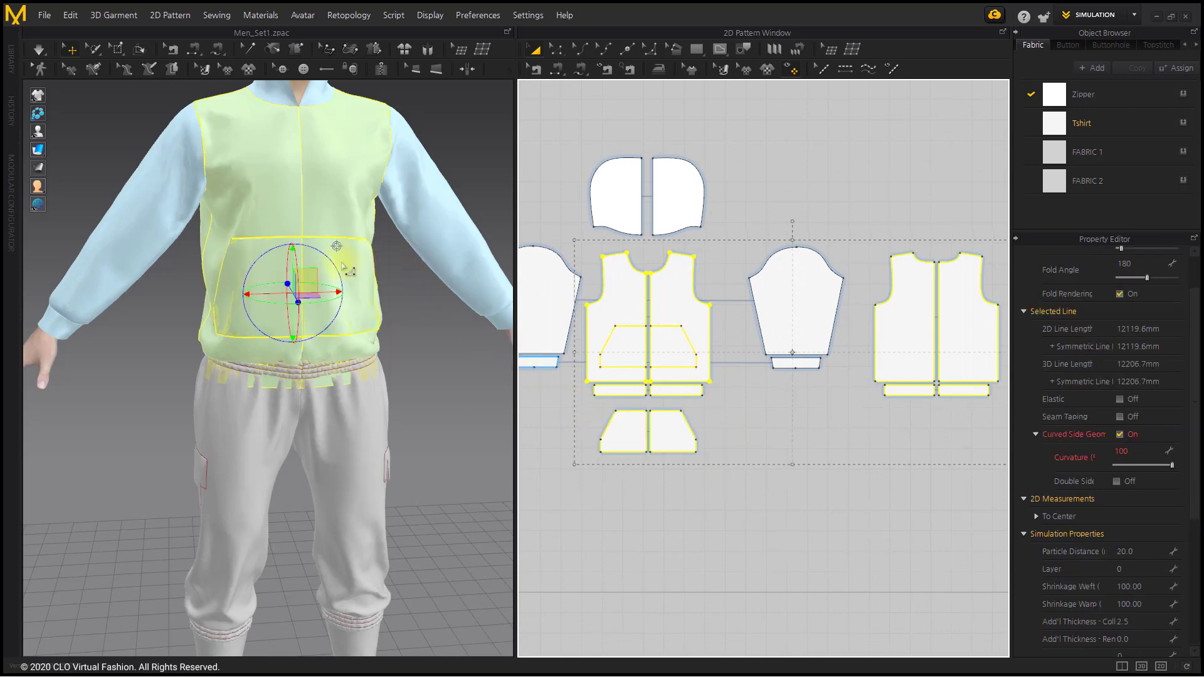
right_click(321, 280)
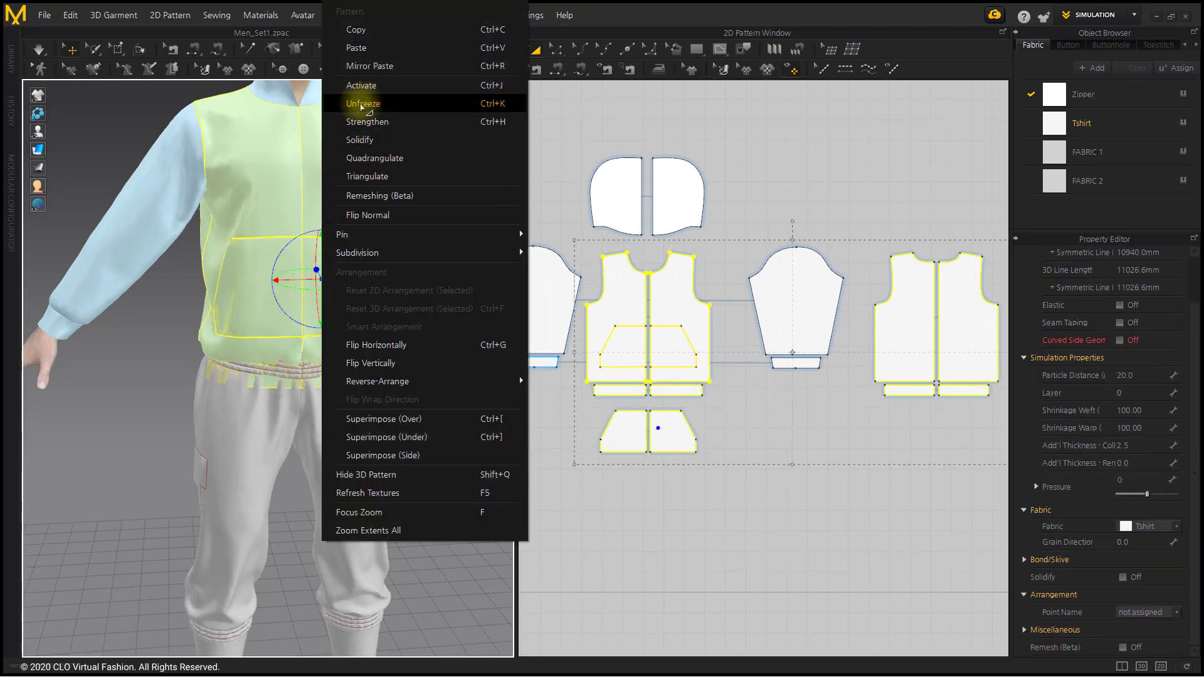
click(364, 102)
- Move the hoodie's front body pieces, pocket and front hem bands forward, away from the avatar
right_drag(282, 326, 364, 341)
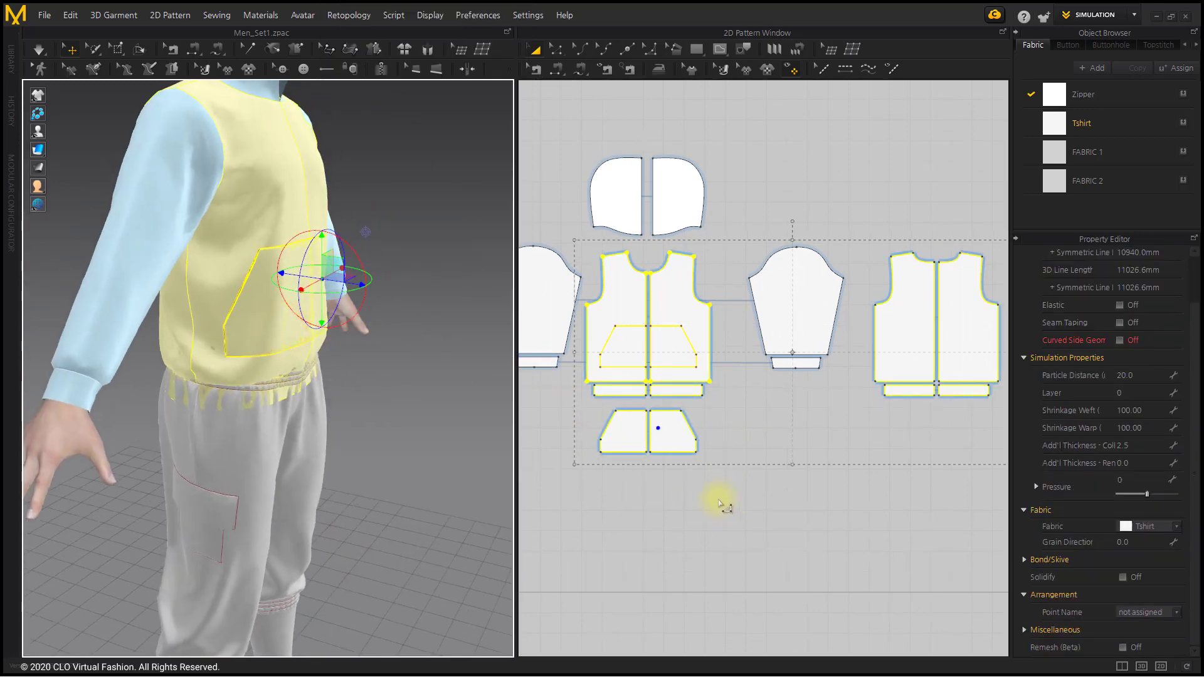
drag(749, 486, 569, 249)
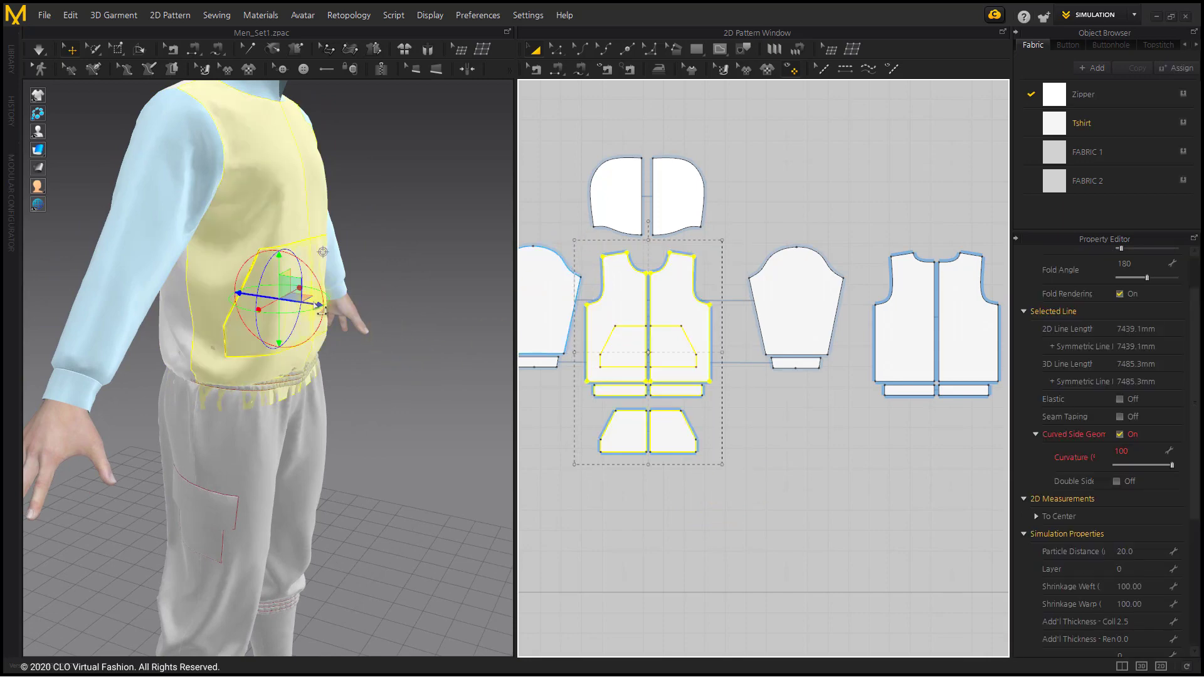
drag(319, 305, 328, 307)
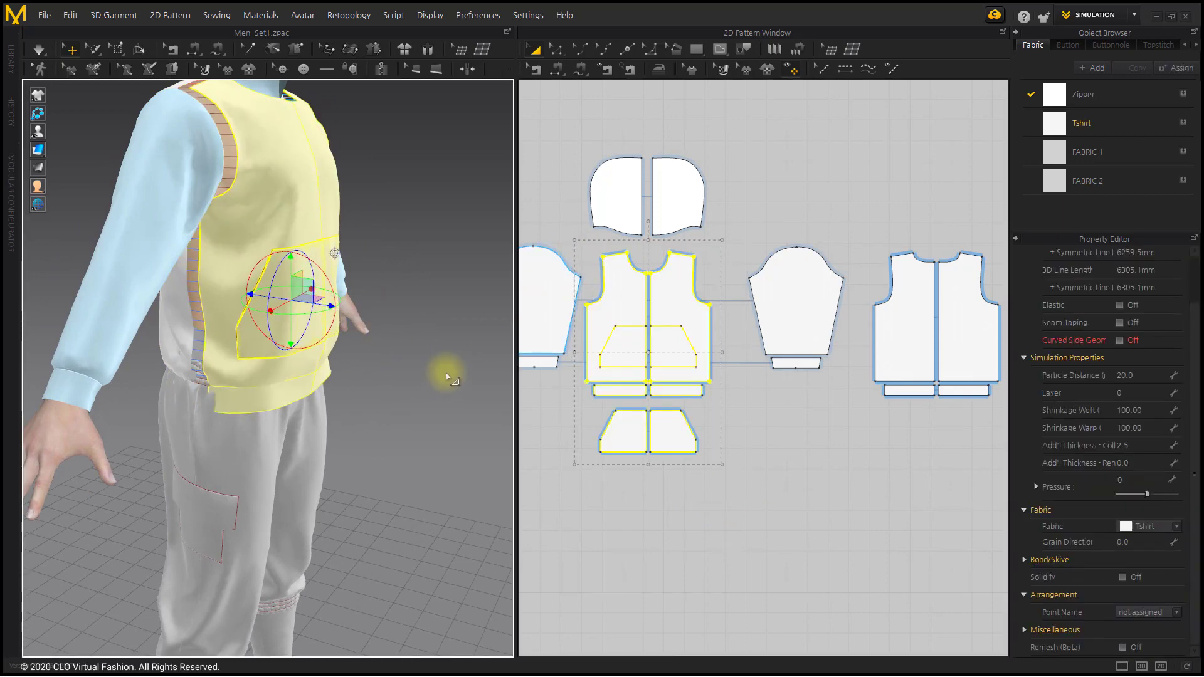
right_drag(435, 369, 330, 376)
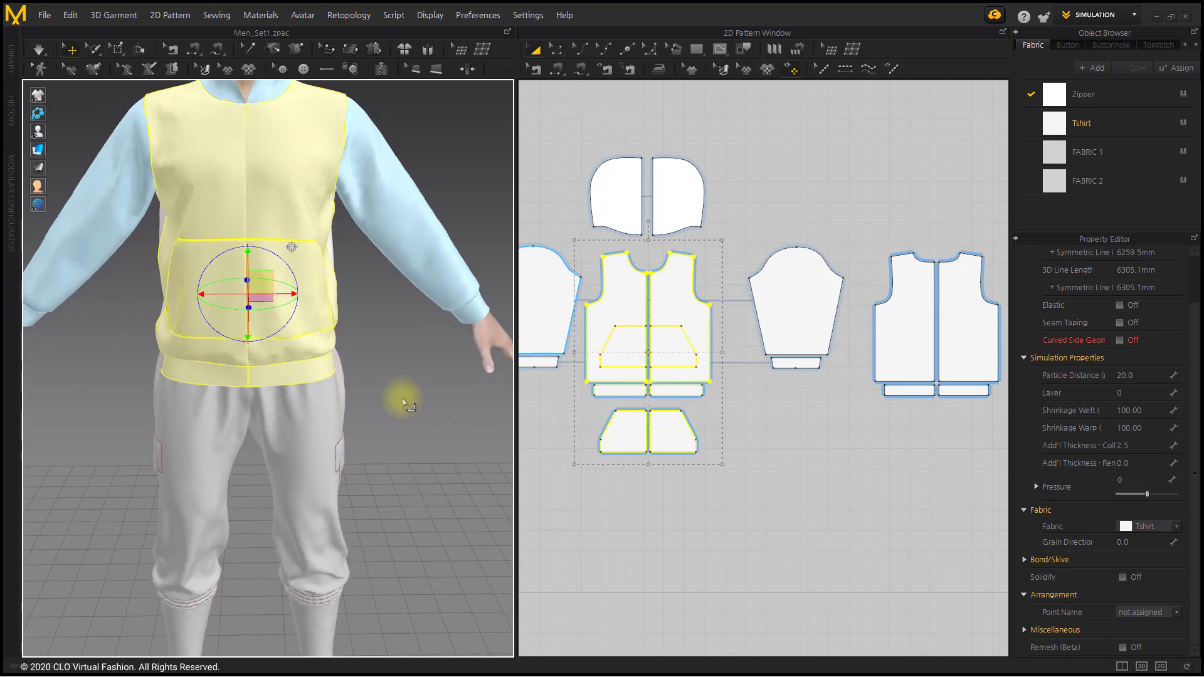
- Spread the two halves of the hoodie front apart sideways, each together with its hem band and pocket half
click(763, 522)
drag(649, 252, 651, 247)
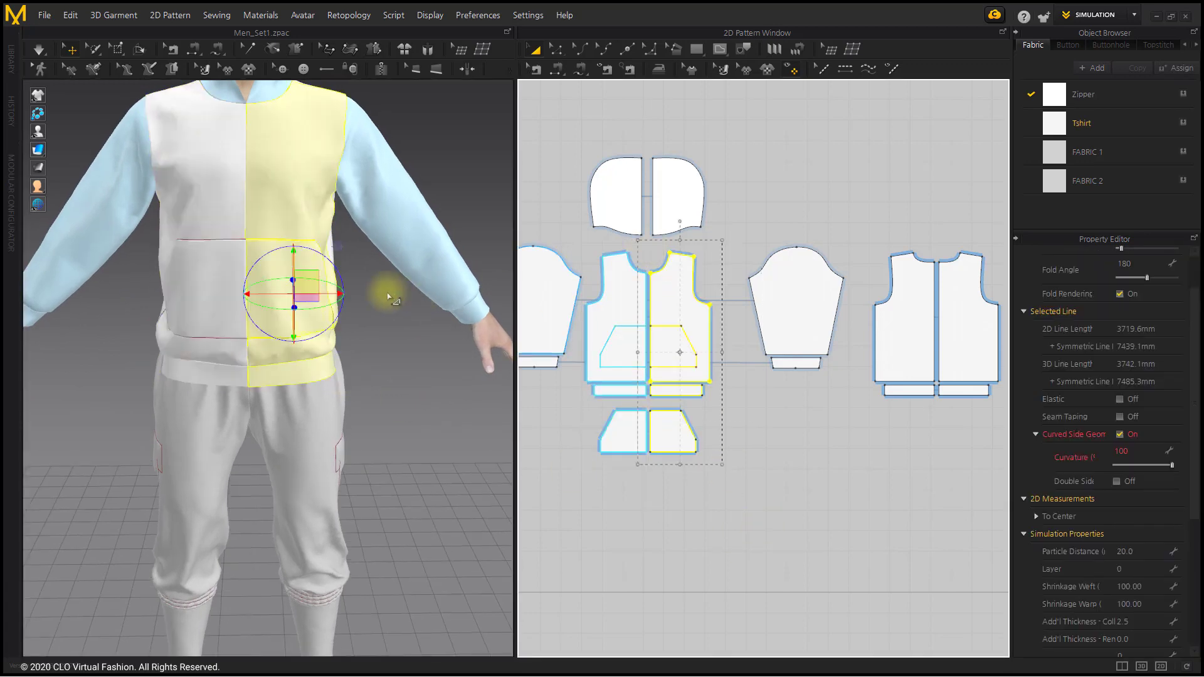
drag(344, 297, 347, 298)
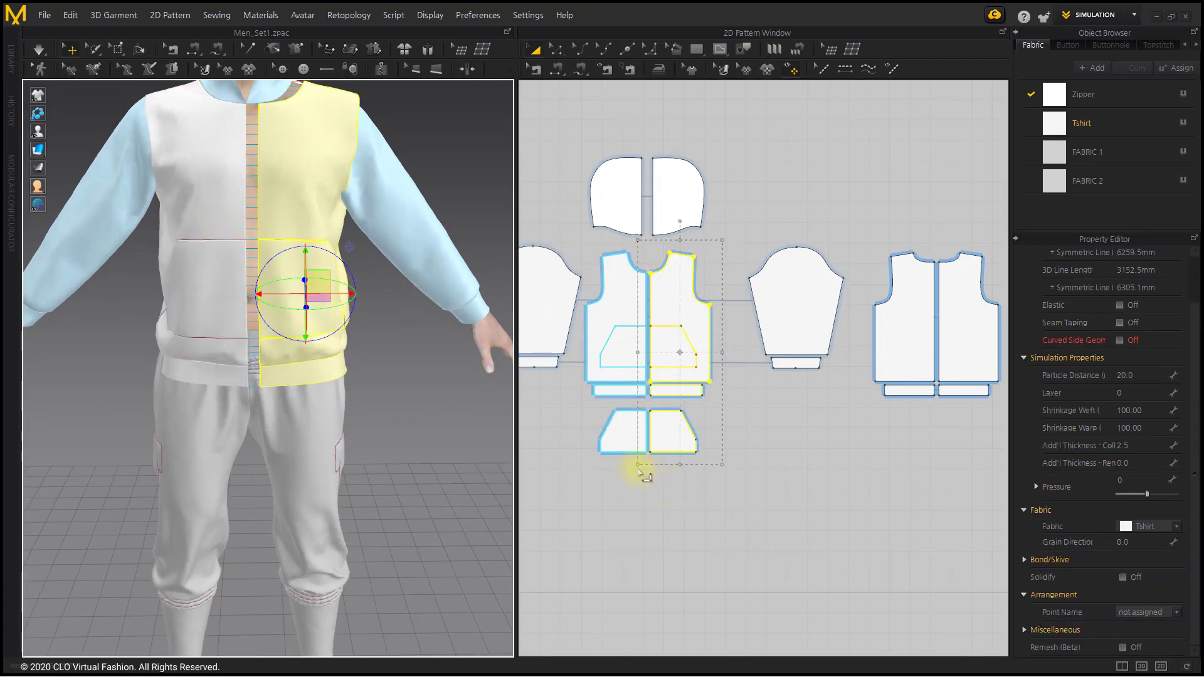
click(641, 505)
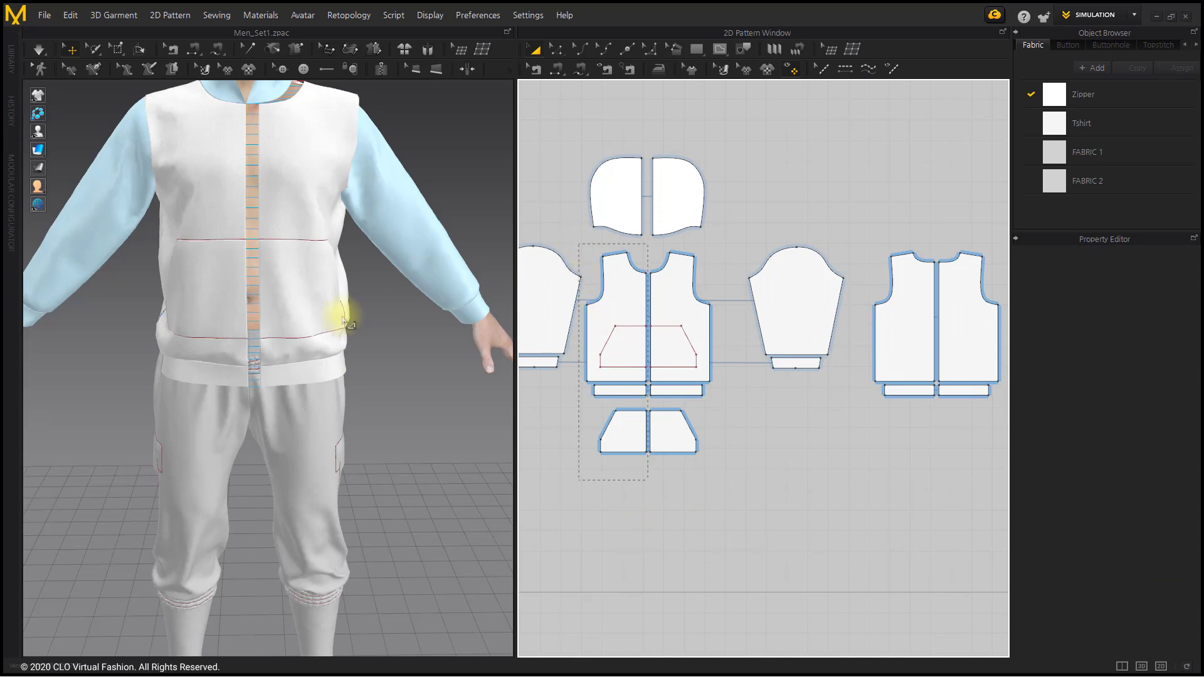
click(244, 303)
click(430, 403)
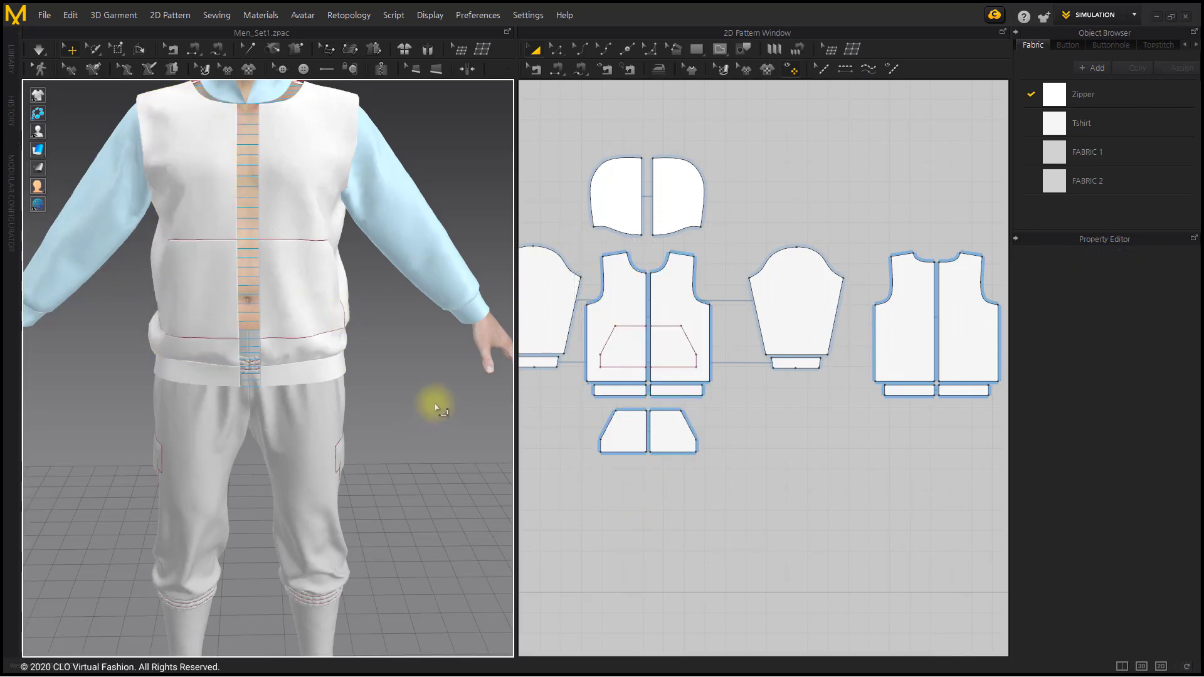
- Pull the two hoodie back halves with their hem bands outward so they clear the back of the pants
right_drag(430, 403, 301, 392)
middle_drag(335, 386, 333, 415)
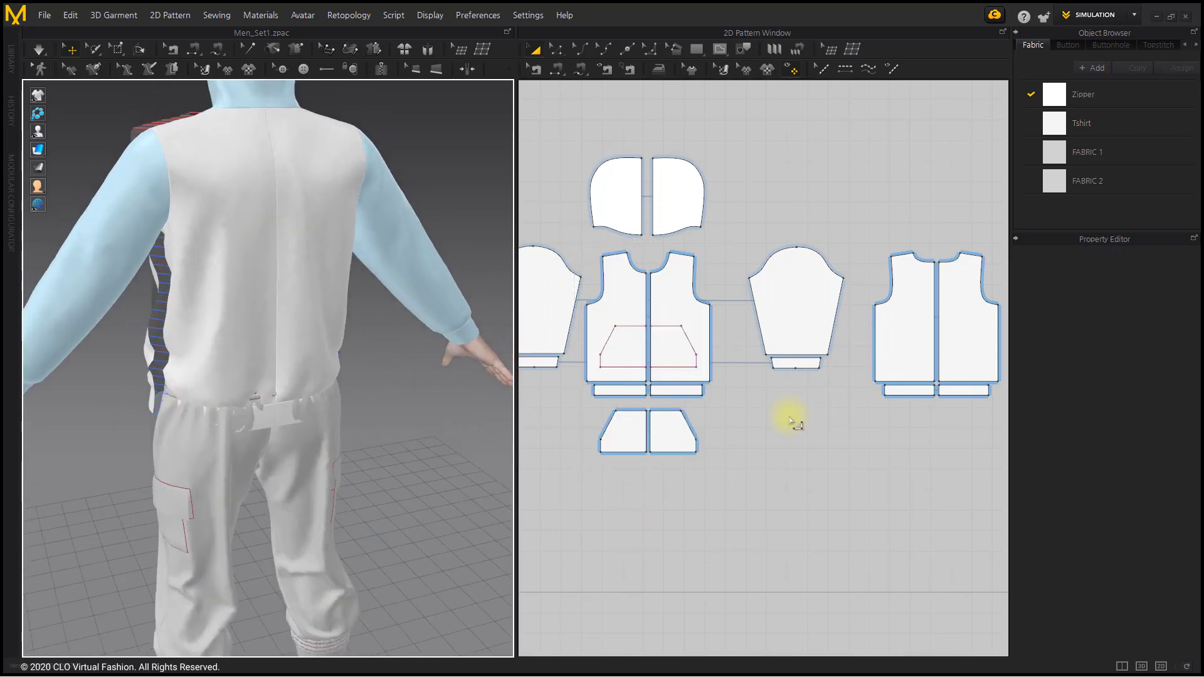
middle_drag(985, 270, 791, 290)
drag(845, 486, 845, 487)
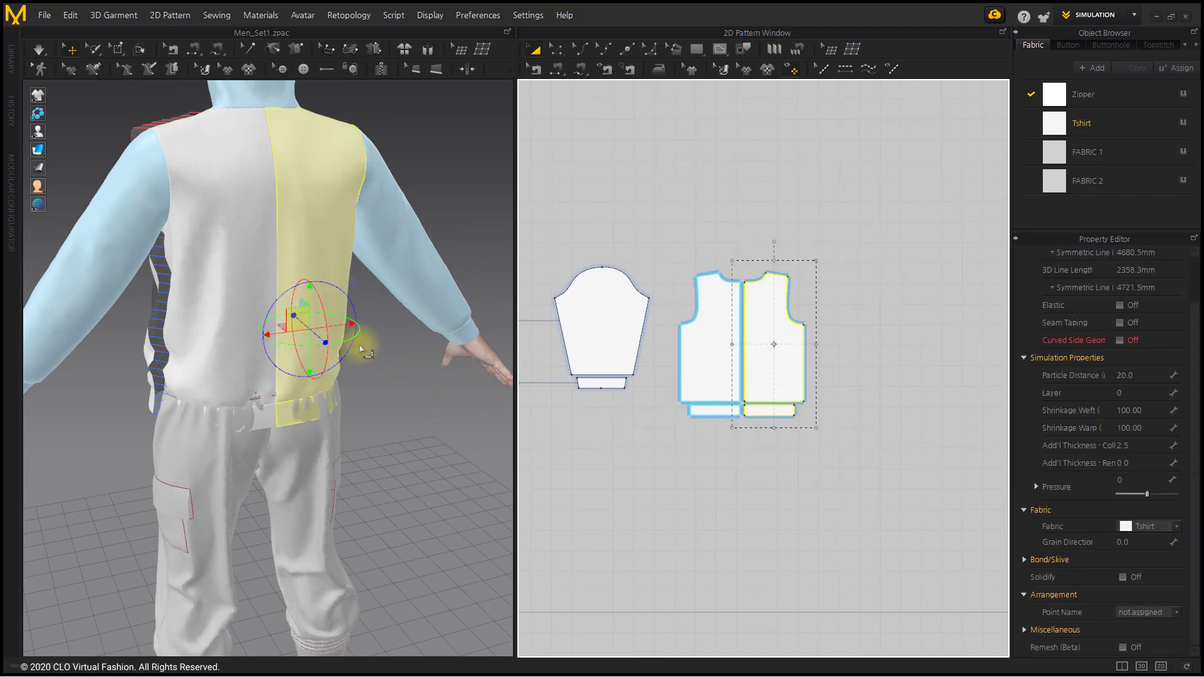
drag(350, 332, 333, 341)
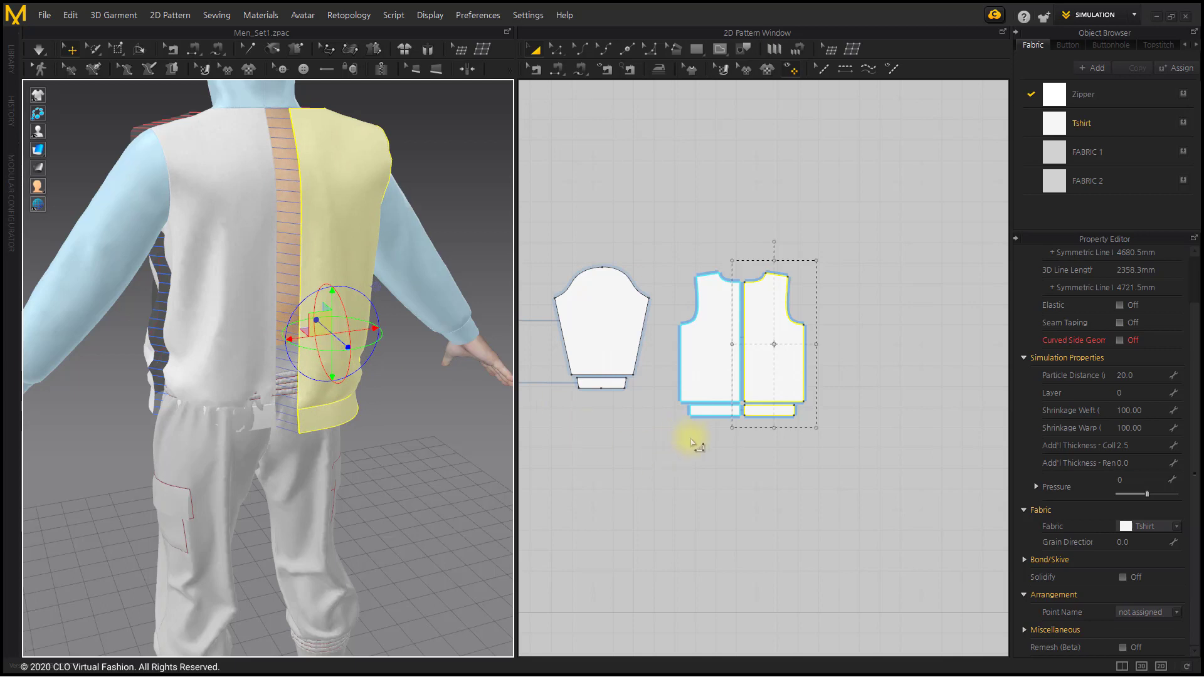
drag(746, 447, 676, 299)
click(226, 395)
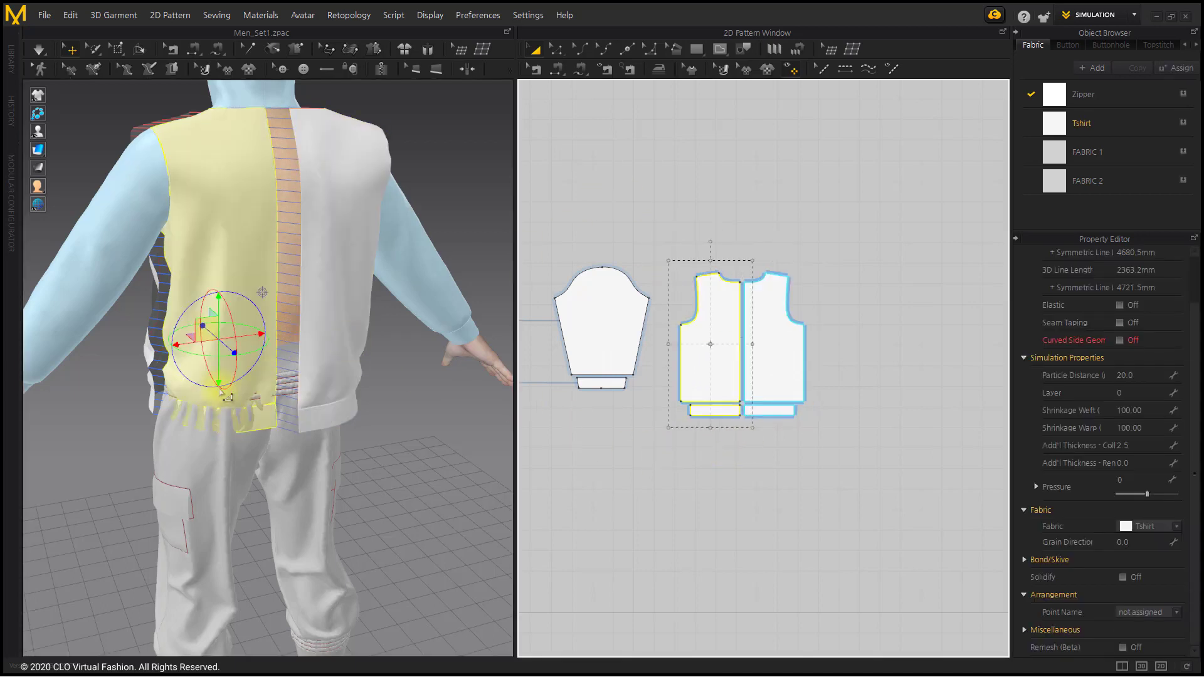
drag(194, 353, 221, 348)
click(178, 428)
right_drag(167, 419, 412, 411)
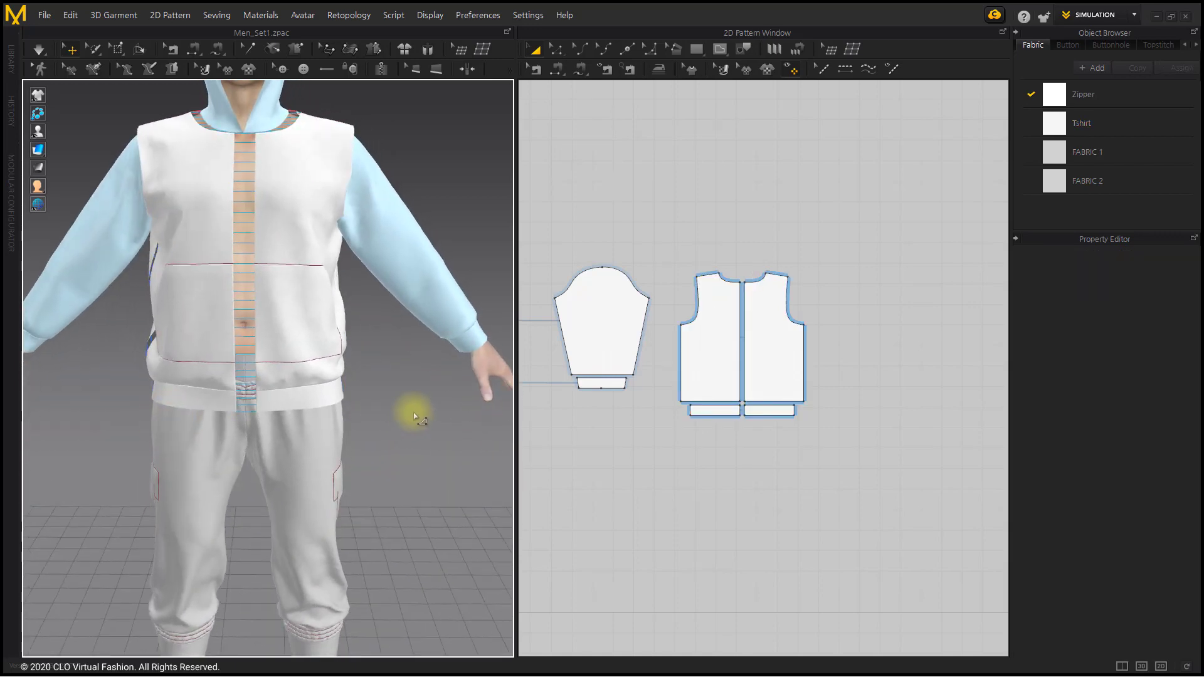
- Simulate the unfrozen hoodie body so its hem drapes over the pants waist, and stop the simulation
click(39, 49)
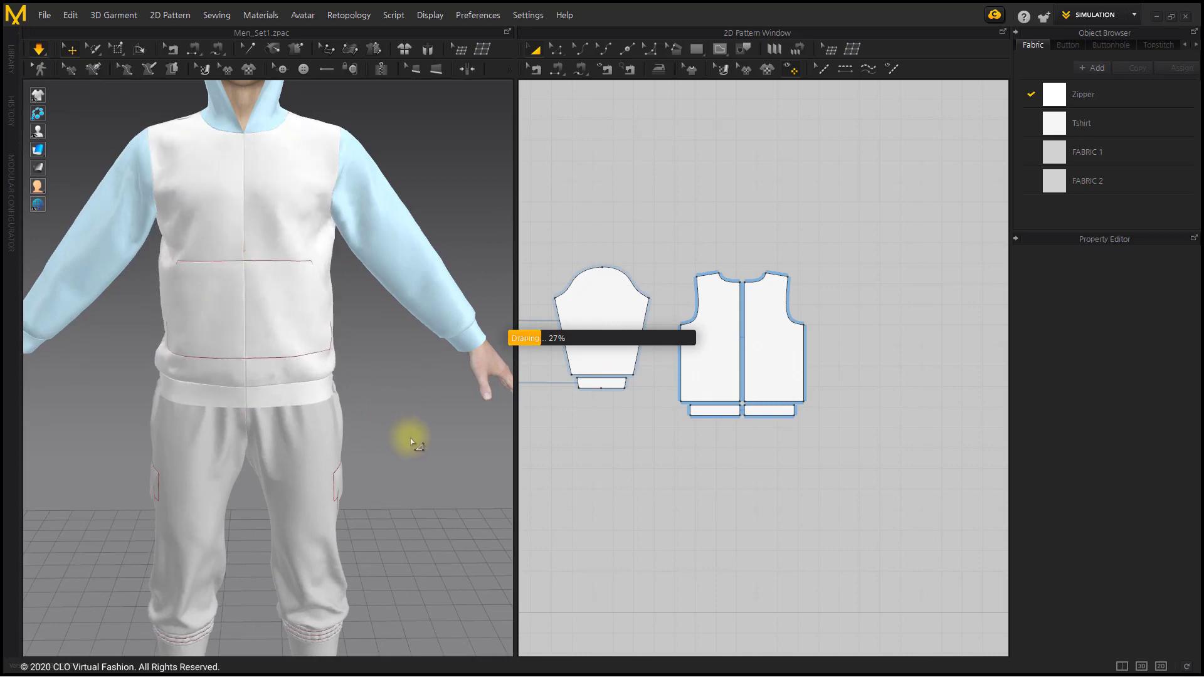
right_drag(405, 432, 371, 432)
key(space)
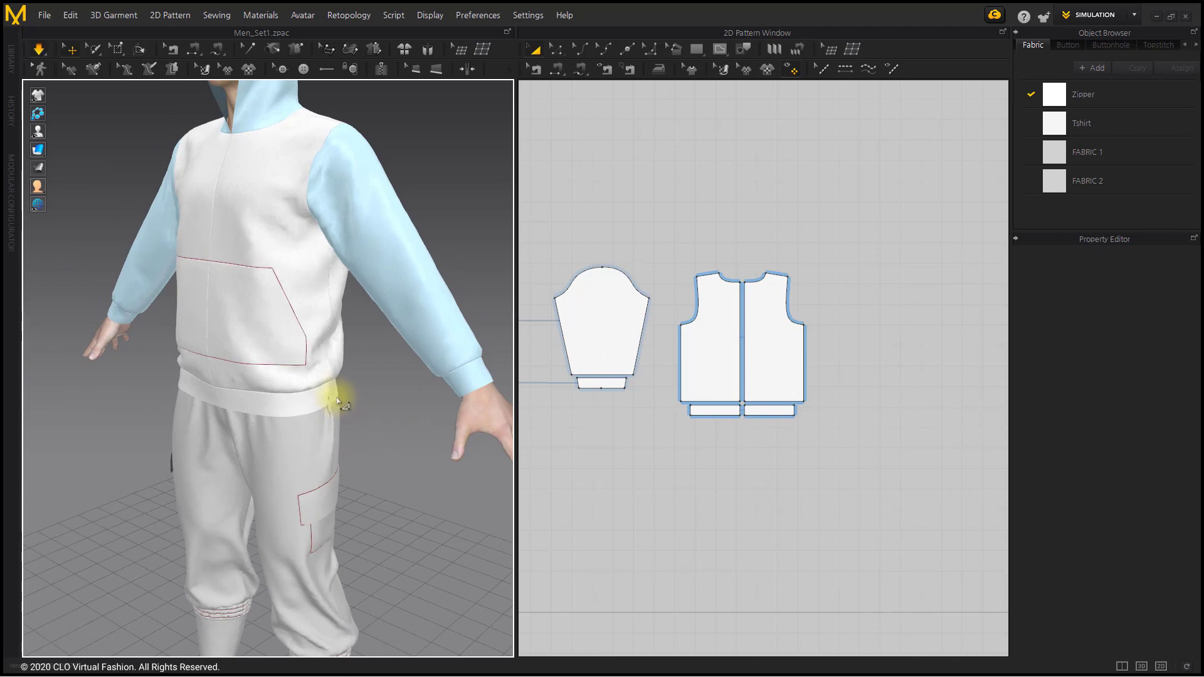
right_drag(240, 413, 309, 410)
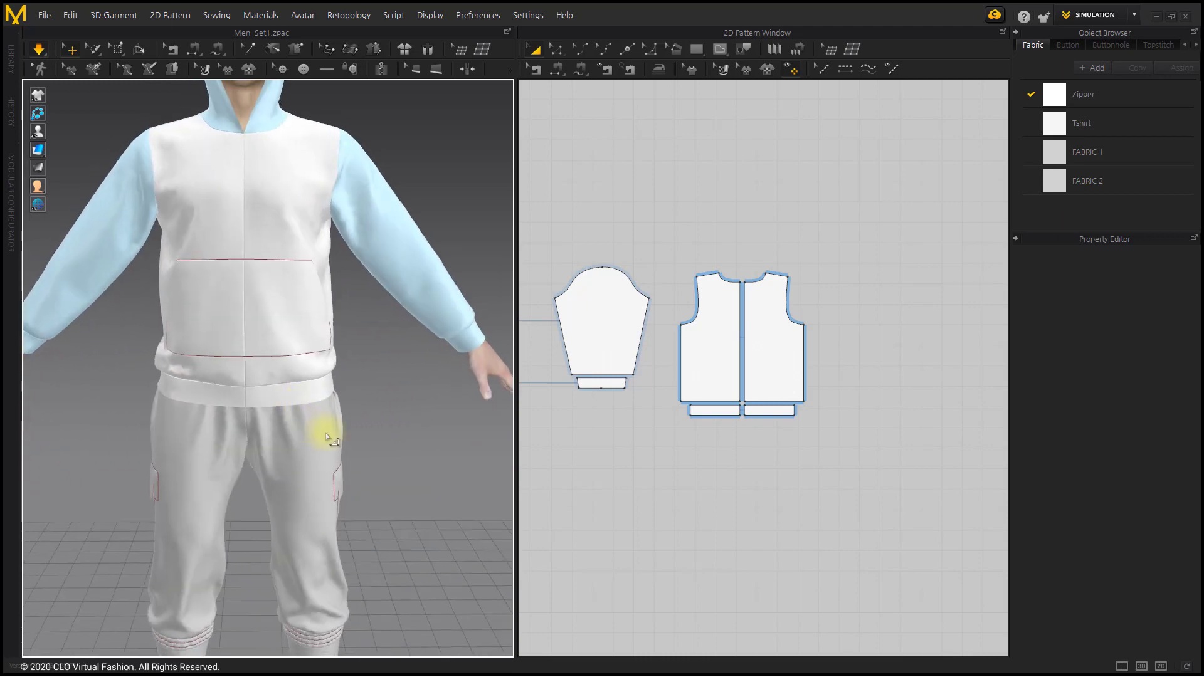
scroll(327, 437, down, 3)
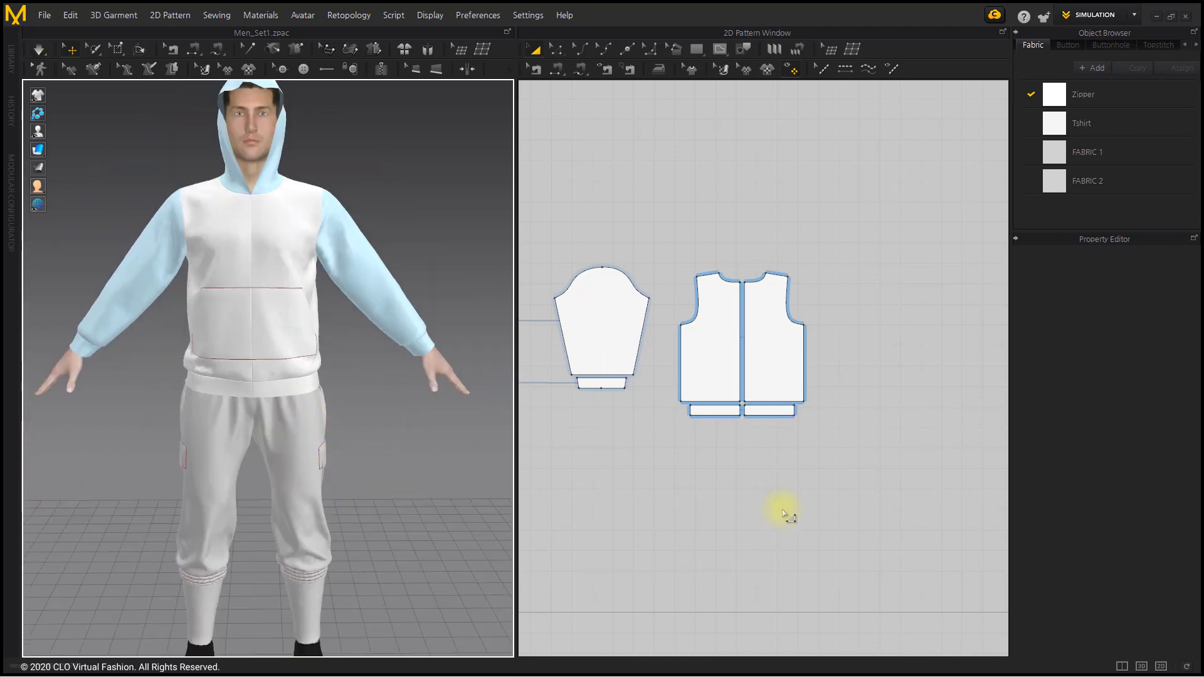
- Bring all the hoodie patterns to the same state and freeze them together, including the hood and sleeves
scroll(781, 511, down, 3)
middle_drag(758, 563, 796, 511)
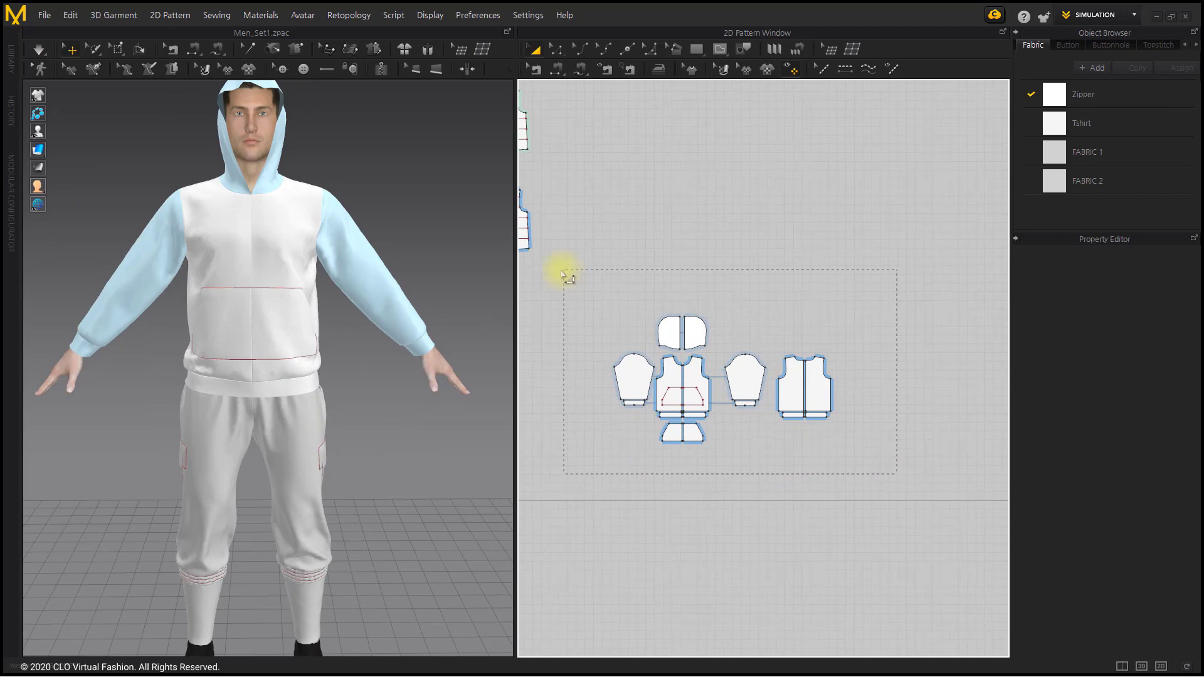
drag(568, 276, 569, 277)
right_click(270, 282)
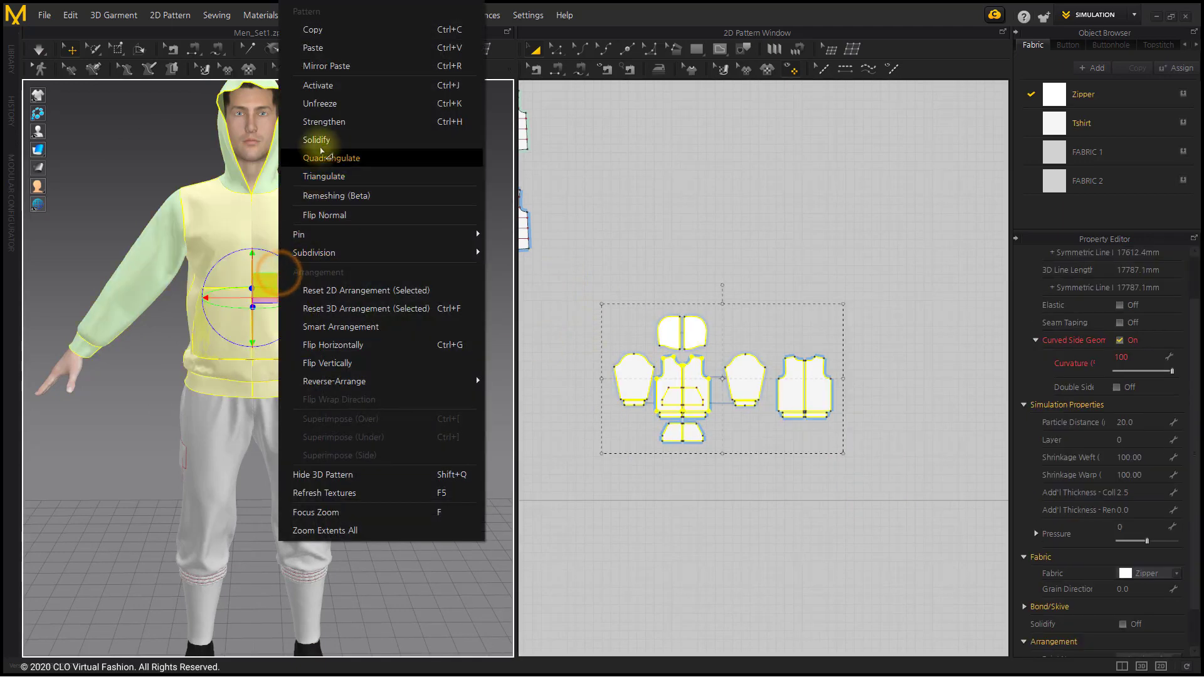
click(318, 86)
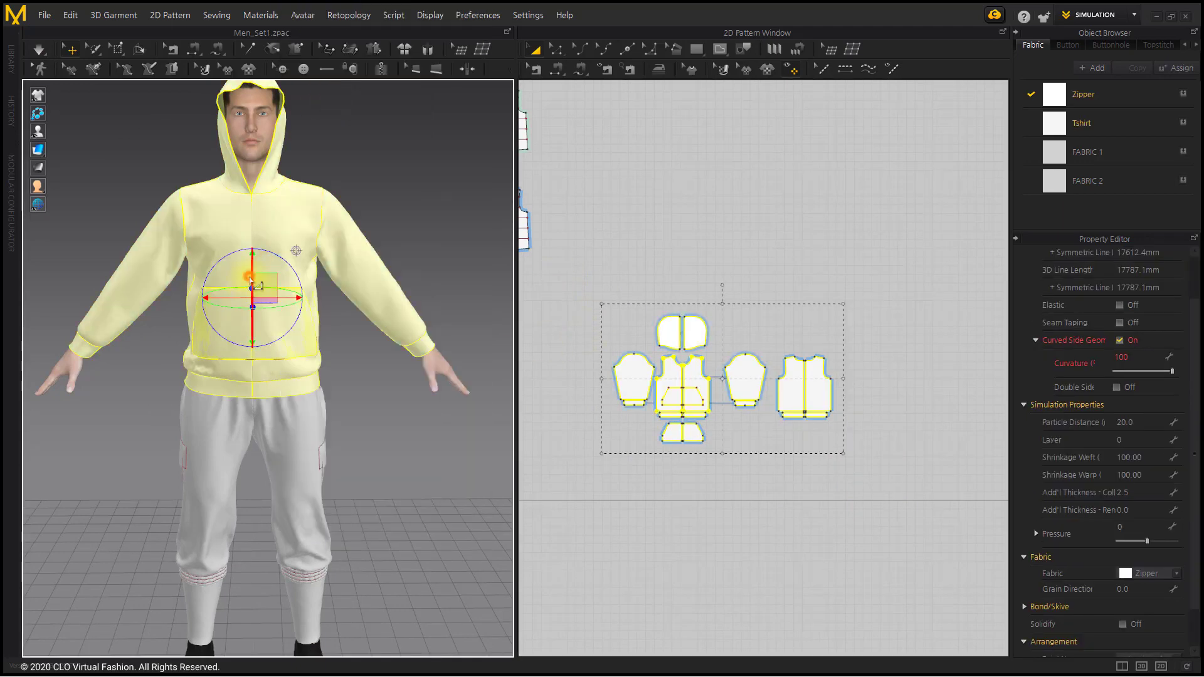
right_click(249, 278)
click(291, 121)
click(402, 475)
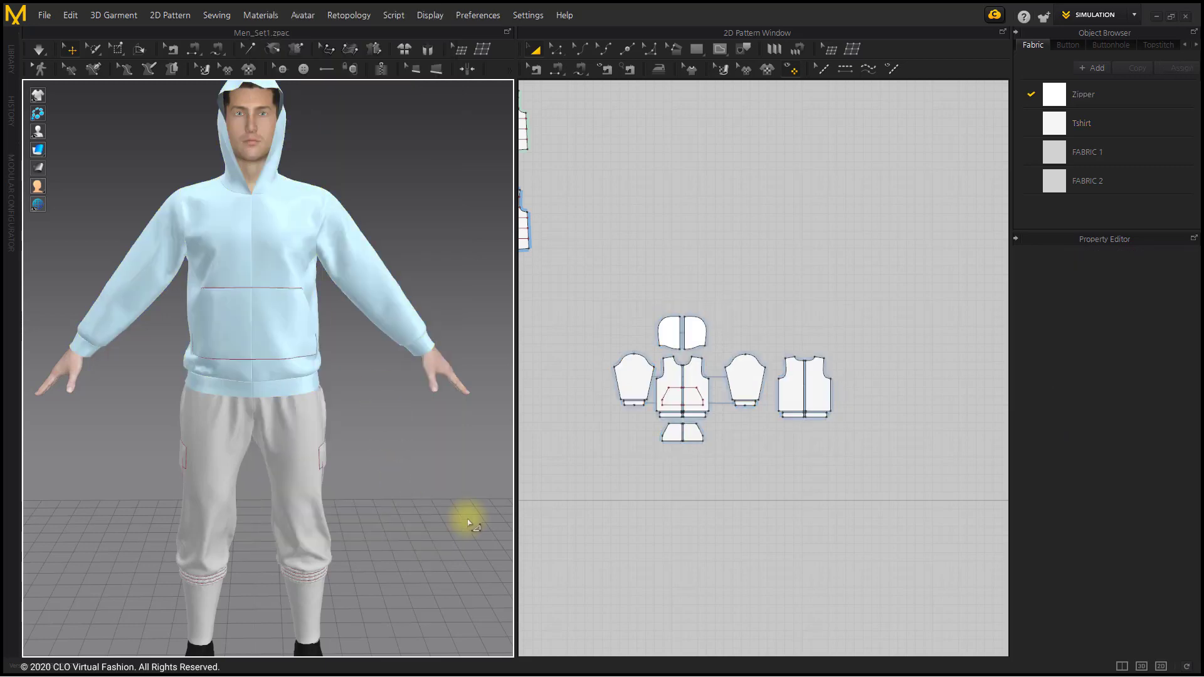
- Freeze all the cargo pants patterns, including waistband, pockets and cuffs
scroll(721, 516, down, 3)
middle_drag(720, 516, 840, 470)
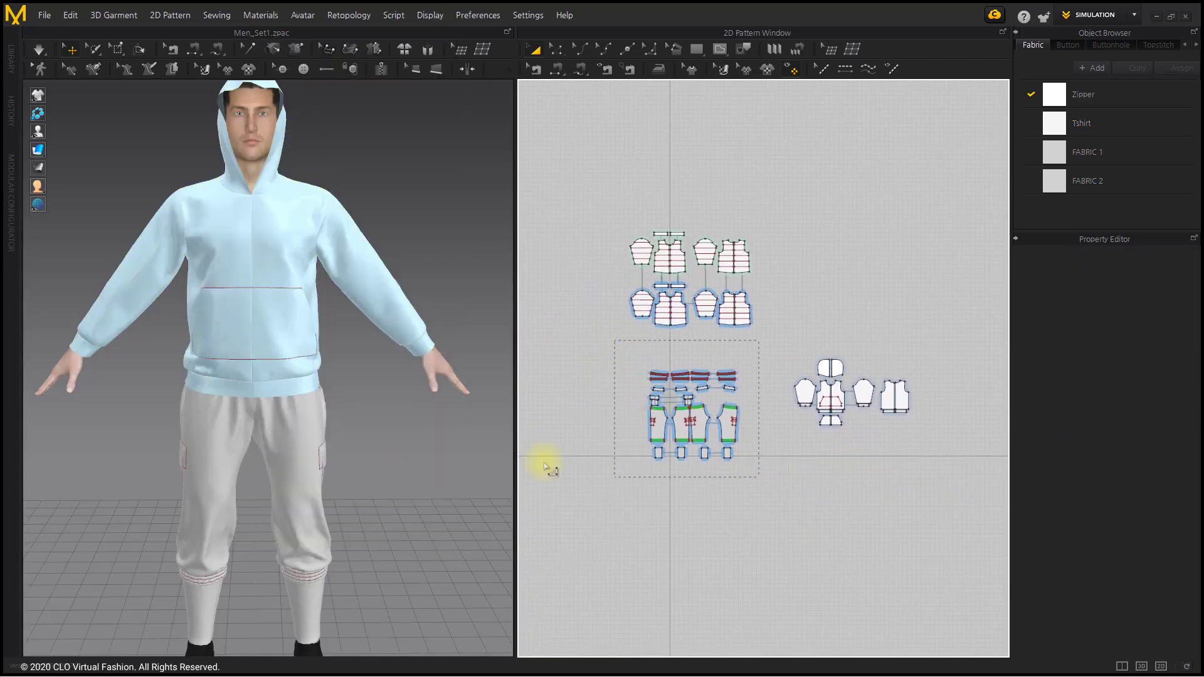
click(317, 462)
right_click(317, 462)
click(395, 238)
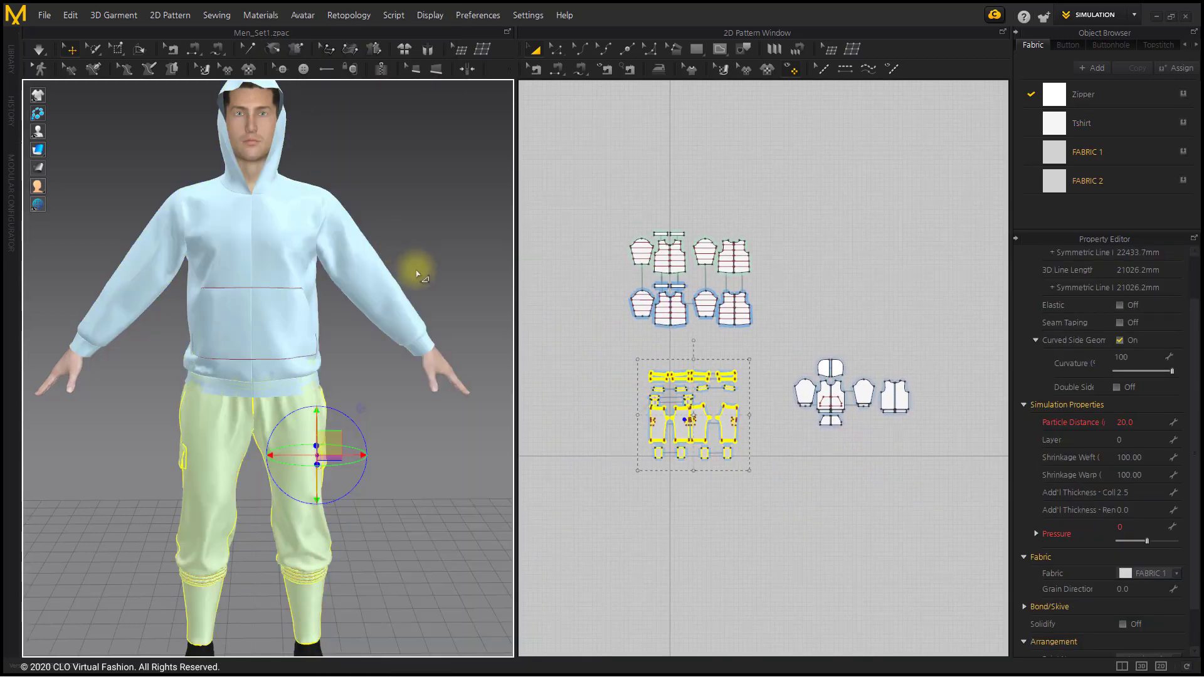
click(418, 274)
- Show all the original and cloned quilted jacket patterns in the 3D view again and activate them
drag(614, 219, 765, 337)
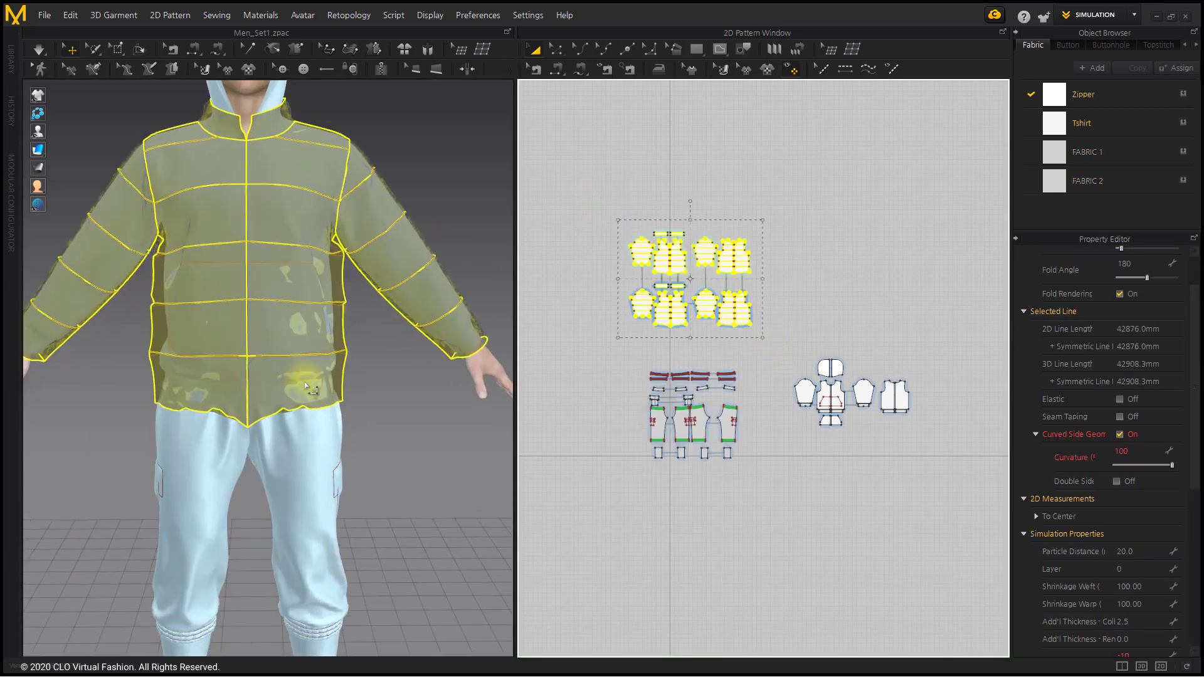
scroll(322, 345, up, 3)
right_click(317, 342)
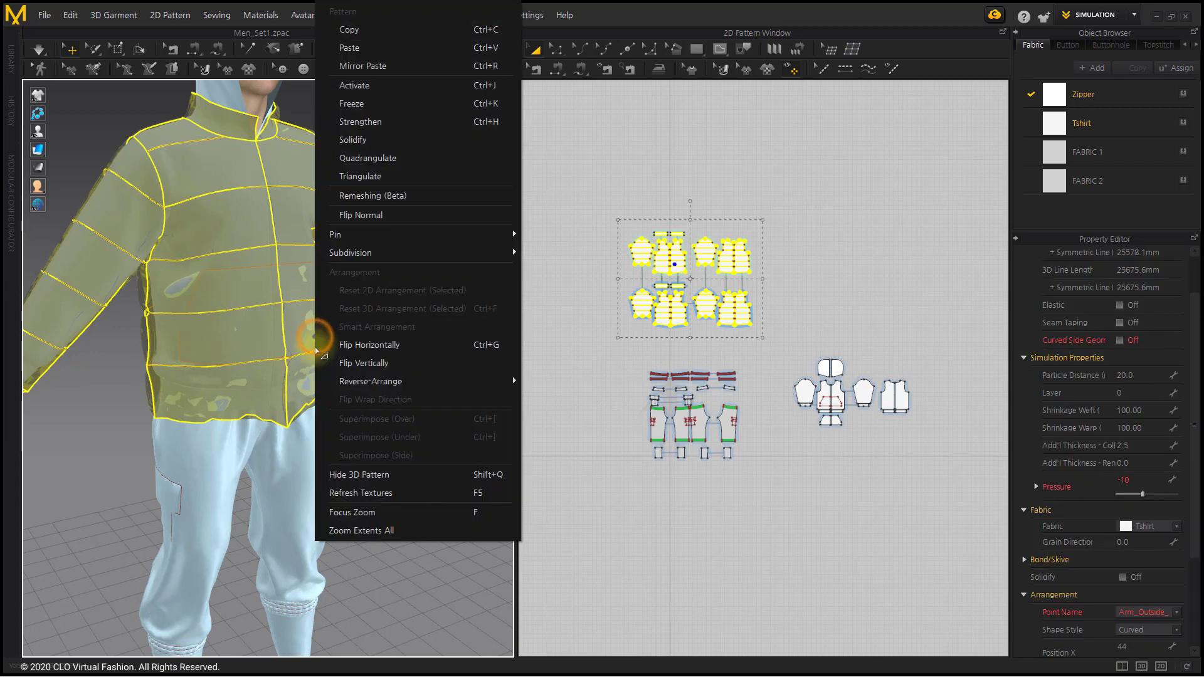
click(344, 73)
right_drag(388, 354, 296, 323)
- Switch the 3D garment display to a translucent surface and simulate the jacket over the frozen hoodie and pants
click(71, 150)
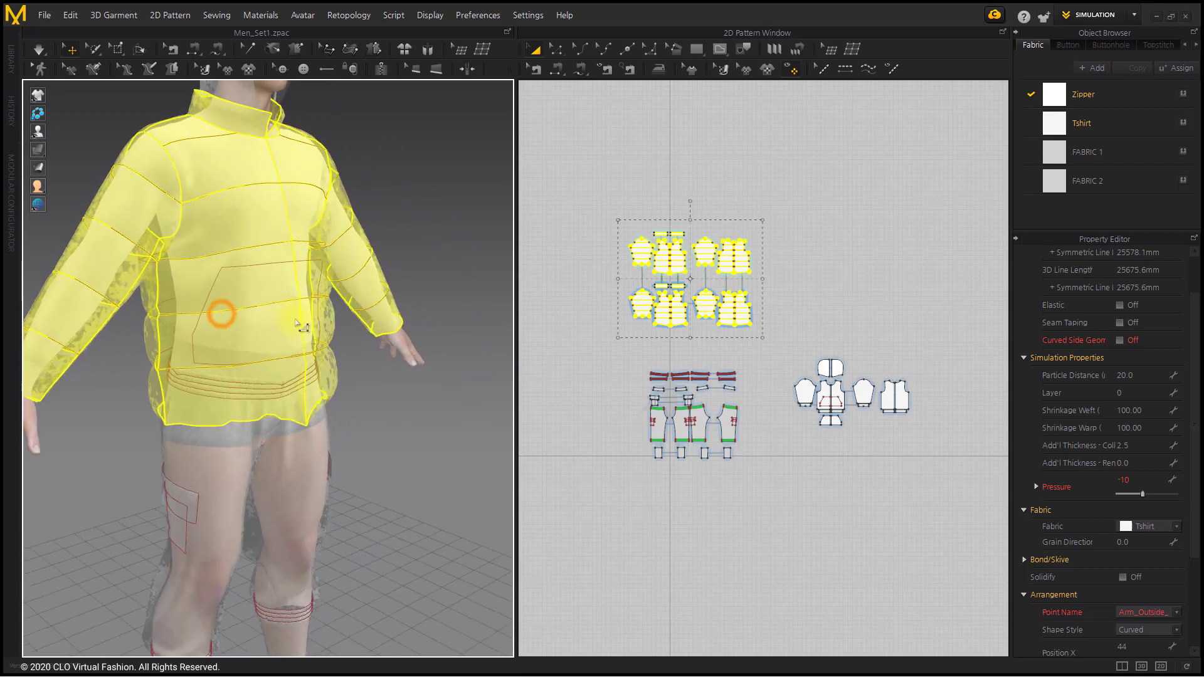
click(419, 416)
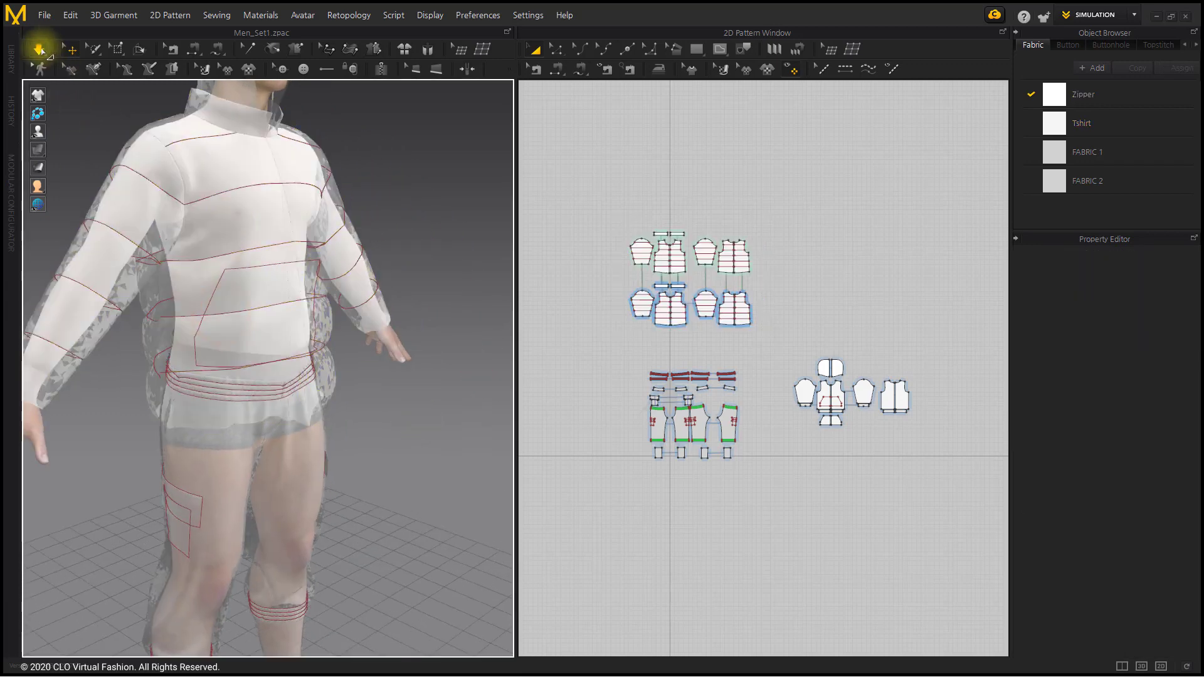
click(39, 50)
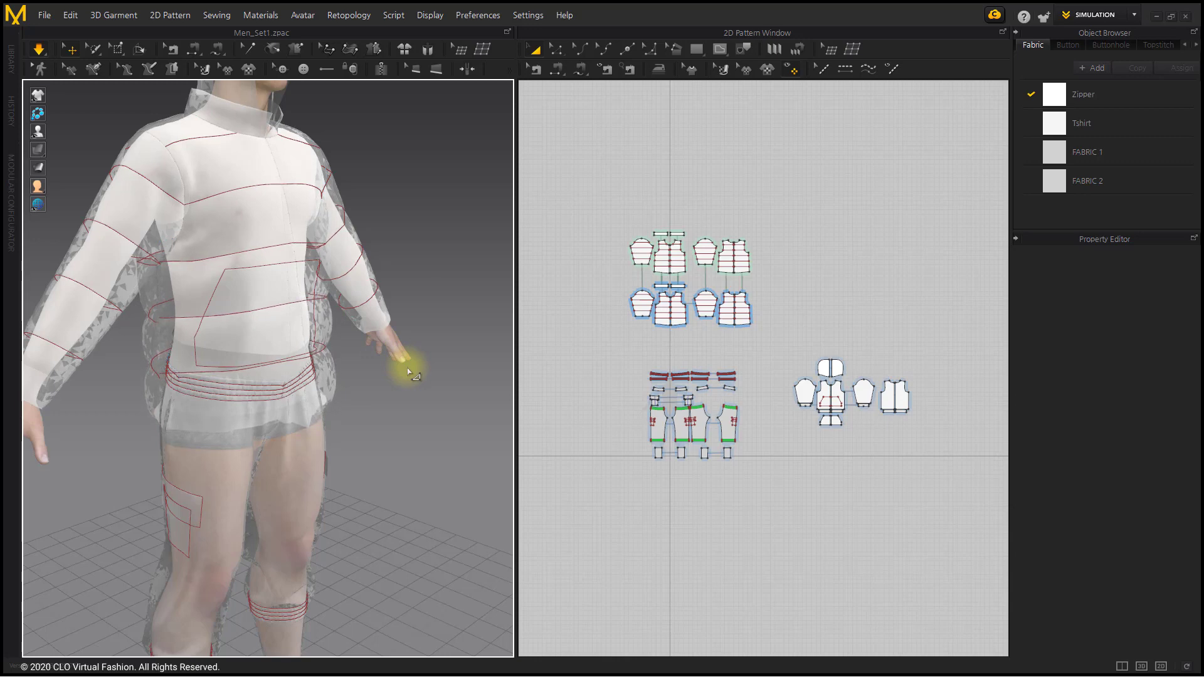
right_drag(409, 351, 341, 338)
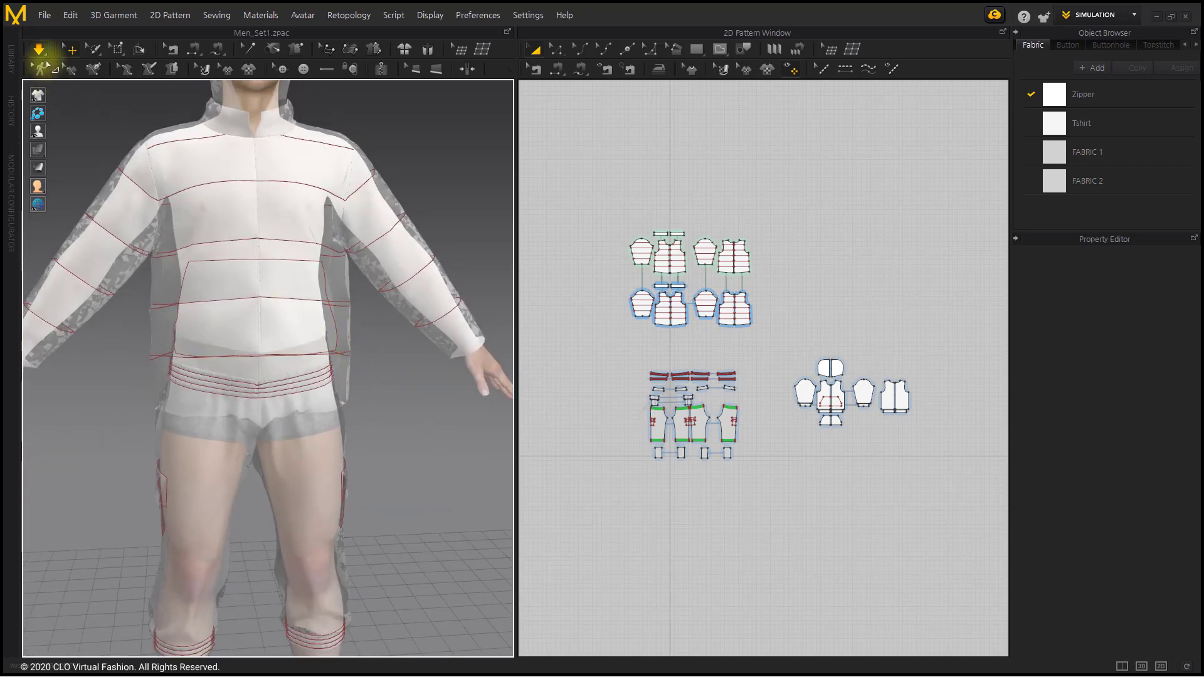
- Stop the simulation and switch the 3D garment display from translucent back to an opaque surface
click(39, 51)
scroll(345, 389, down, 6)
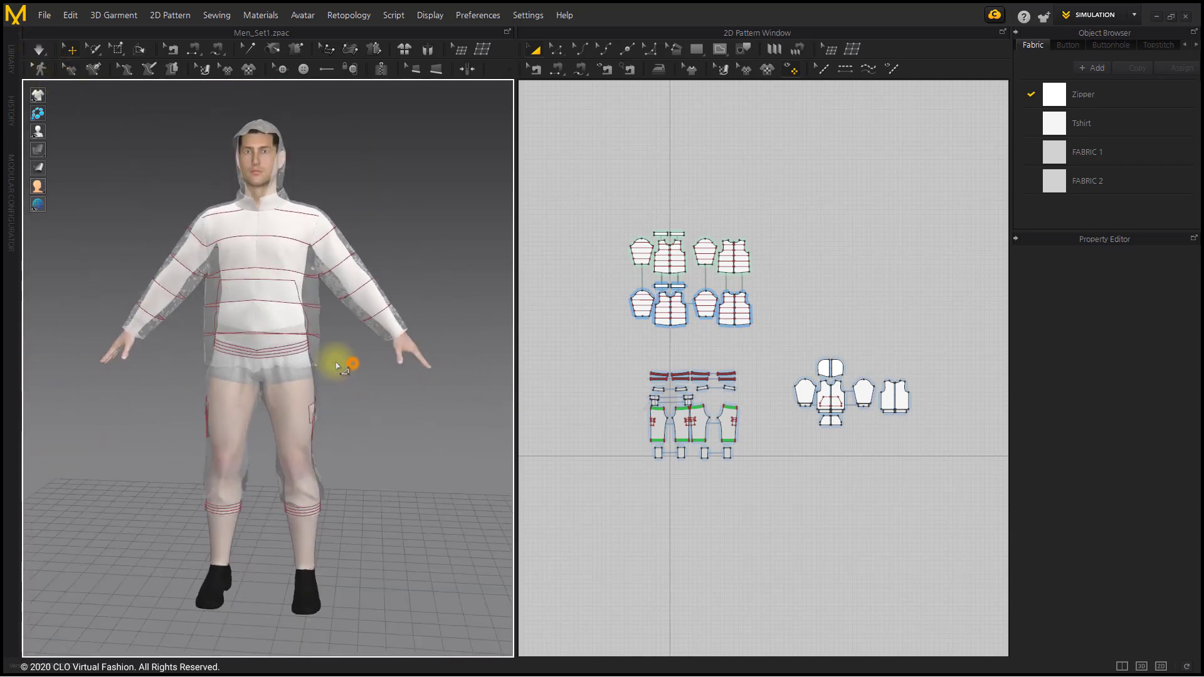
right_drag(336, 363, 338, 365)
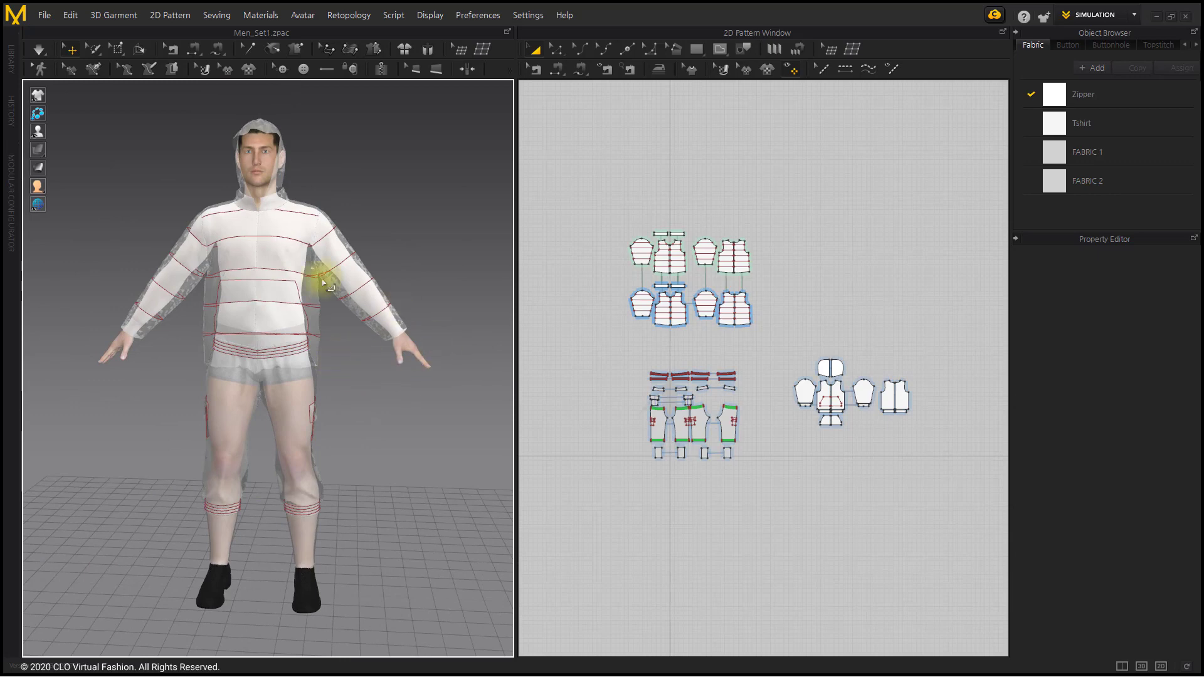
click(57, 151)
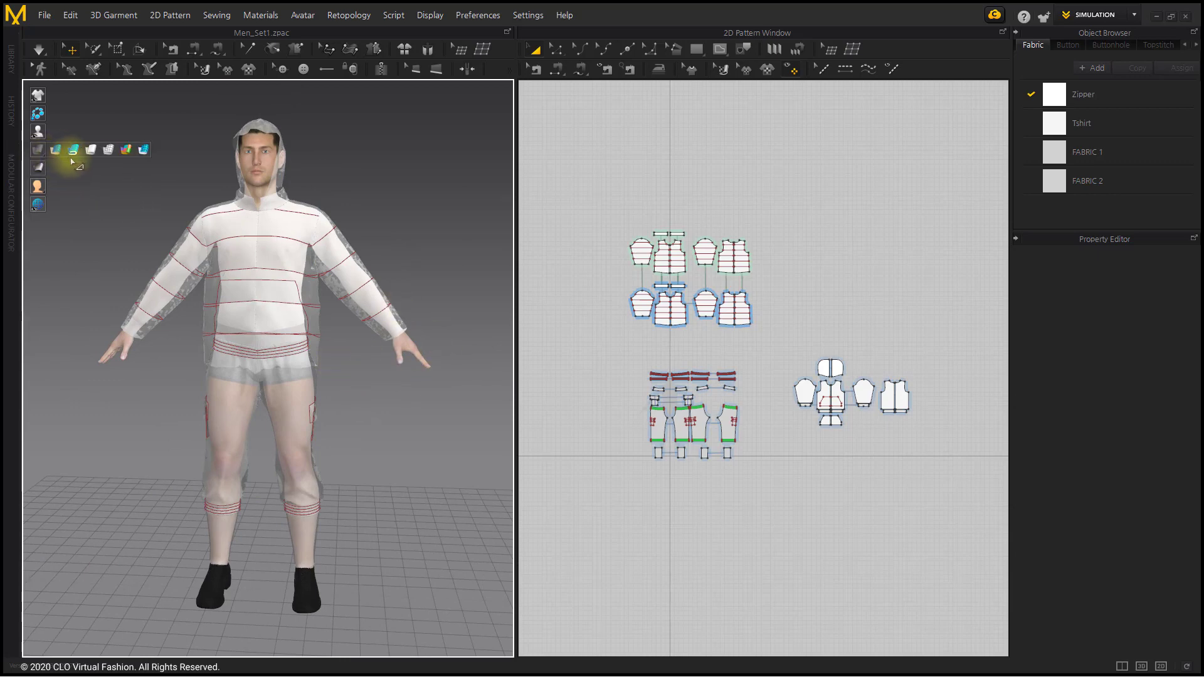
right_drag(316, 357, 319, 358)
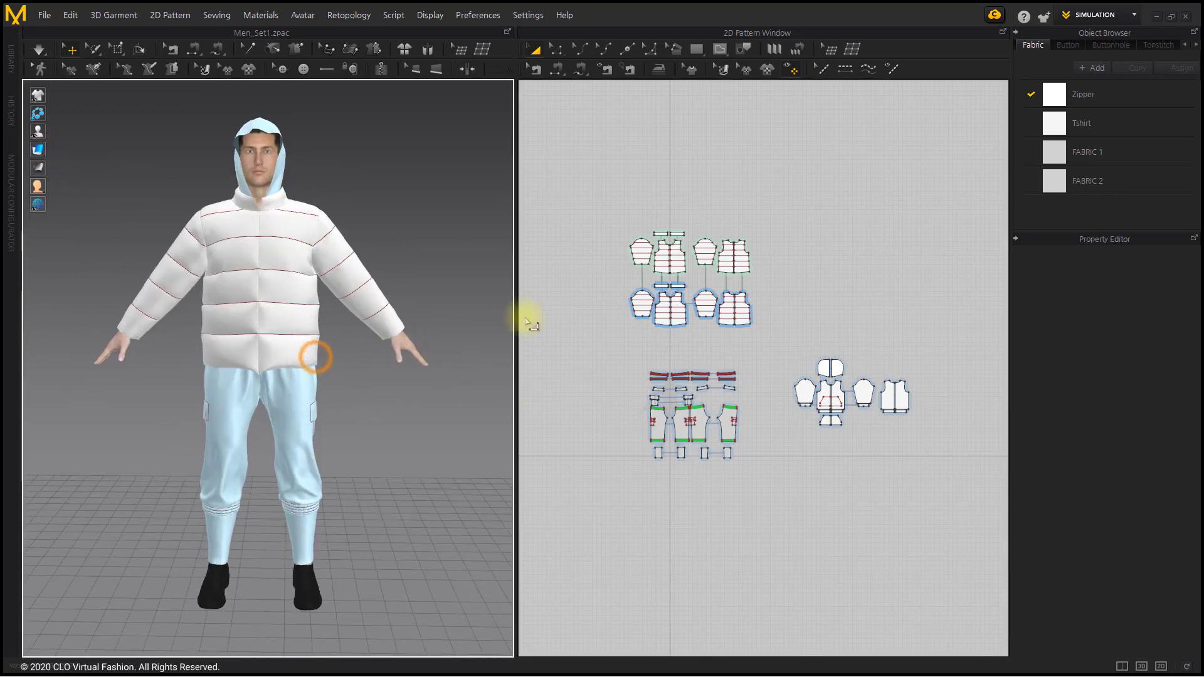
- Delete the center-front sewing that joins the quilted jacket's two front panels and its two collar pieces
scroll(679, 263, up, 5)
middle_drag(679, 262, 716, 248)
scroll(691, 304, up, 3)
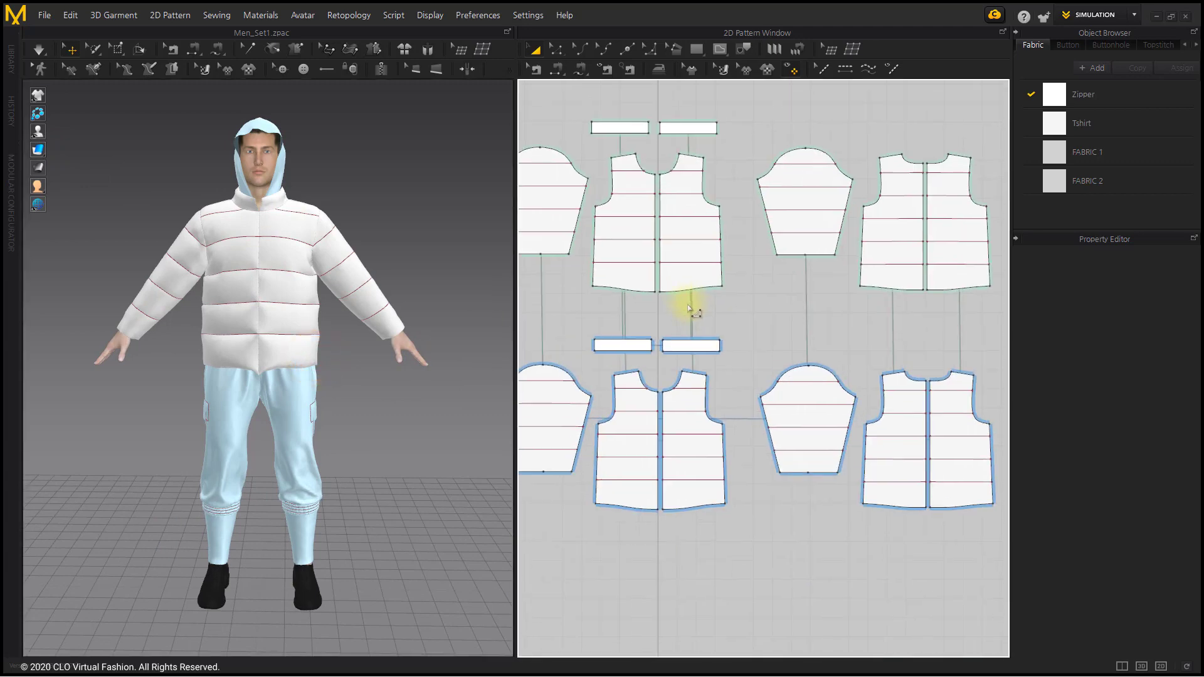
click(536, 70)
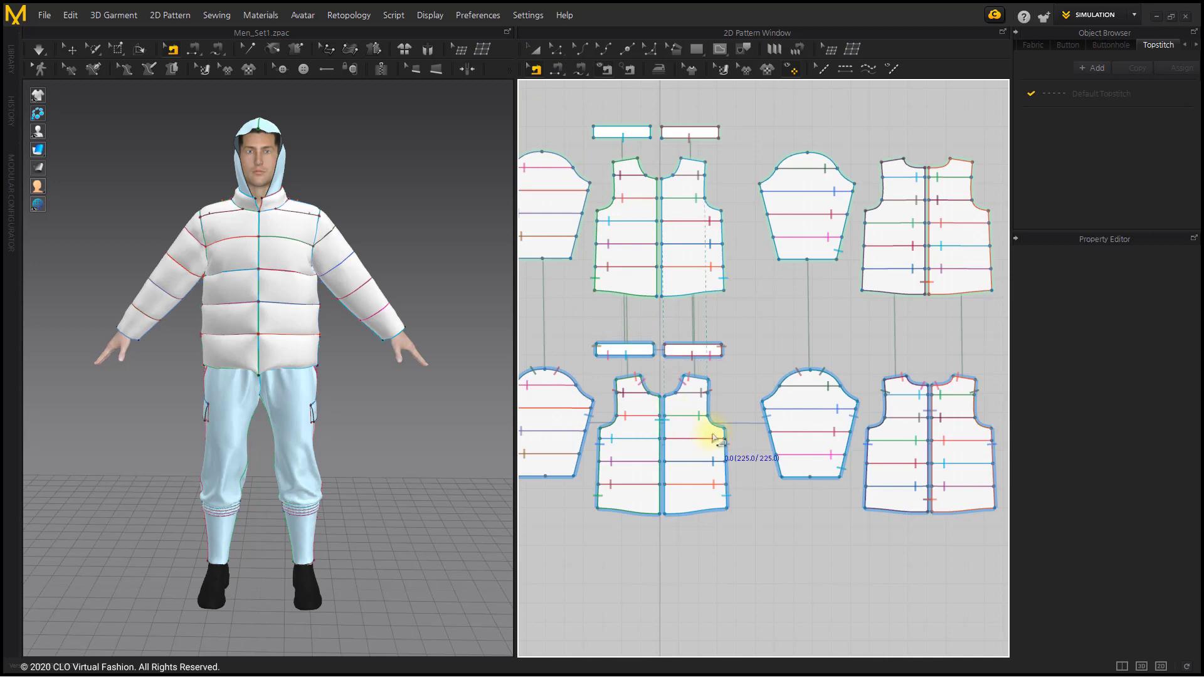
middle_drag(713, 437, 739, 398)
scroll(703, 373, up, 3)
click(688, 364)
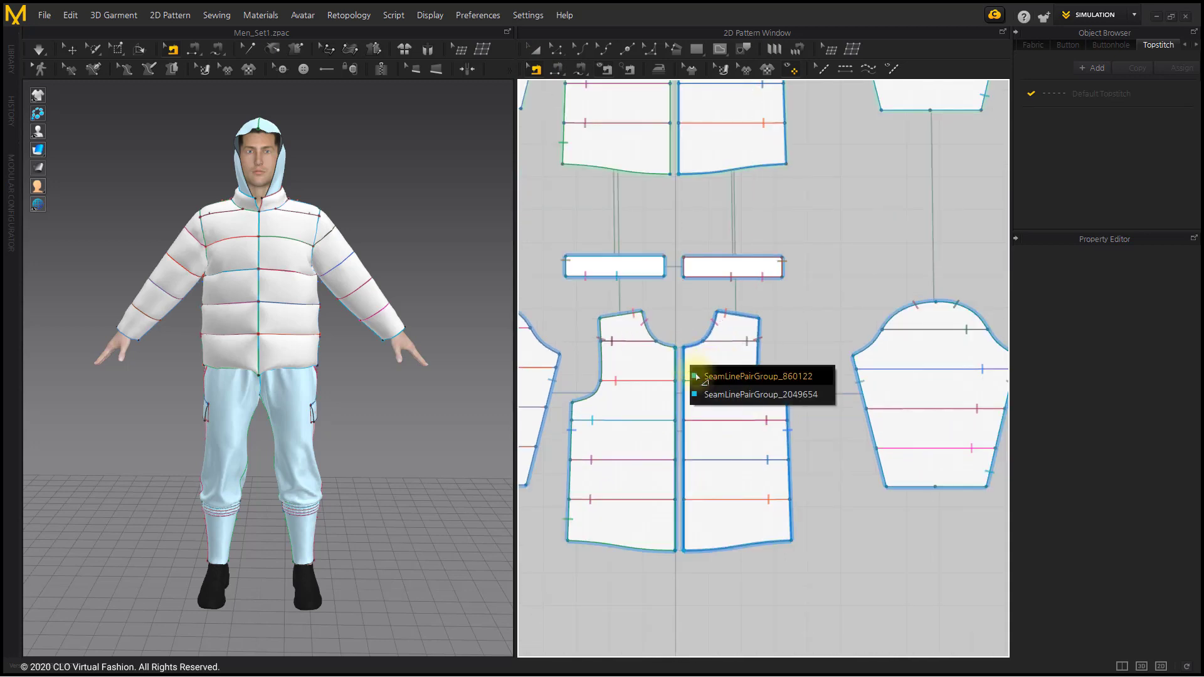
click(696, 377)
middle_drag(696, 376, 728, 394)
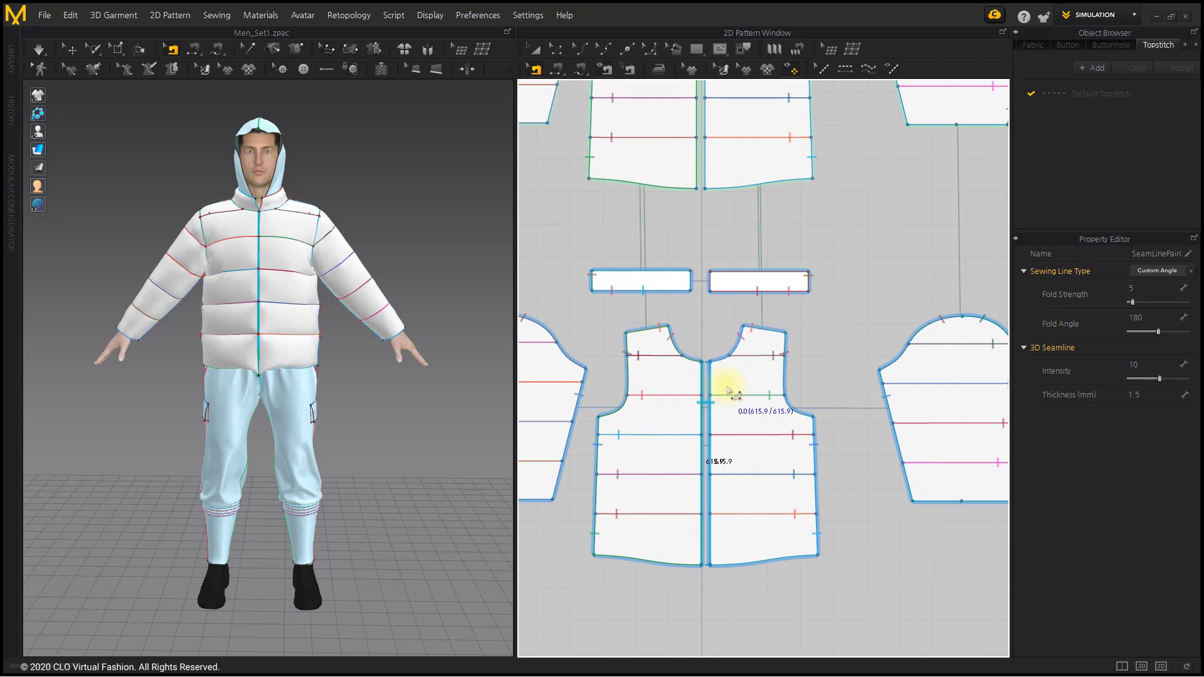
key(Delete)
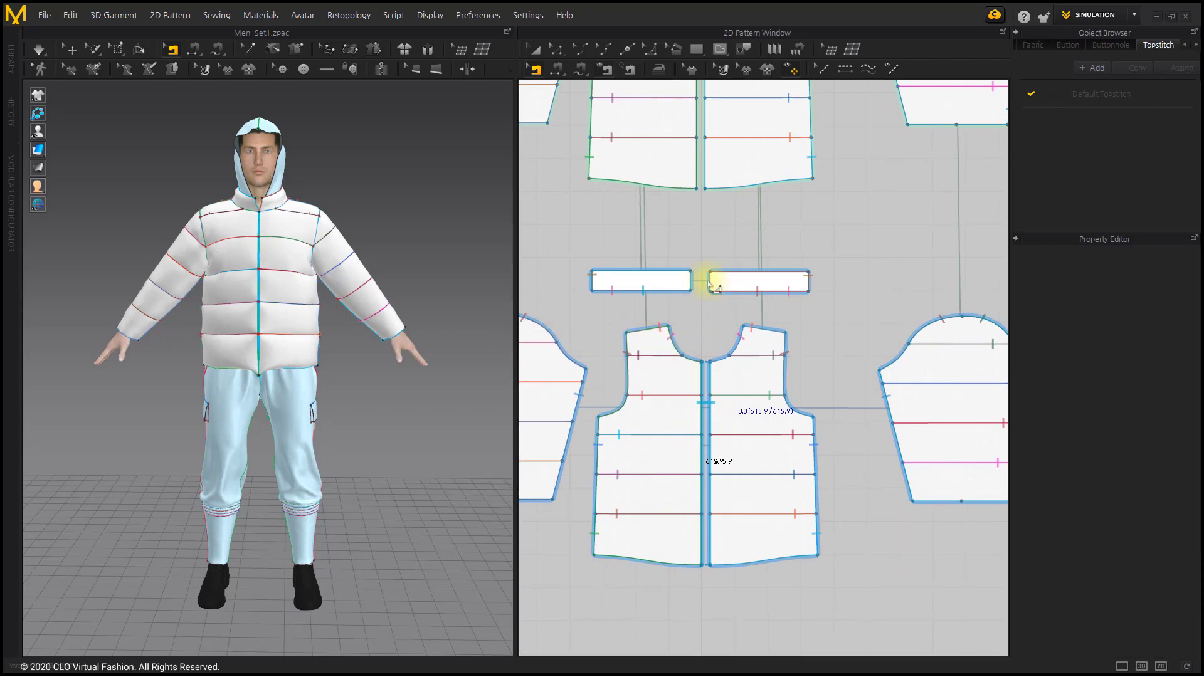
click(716, 288)
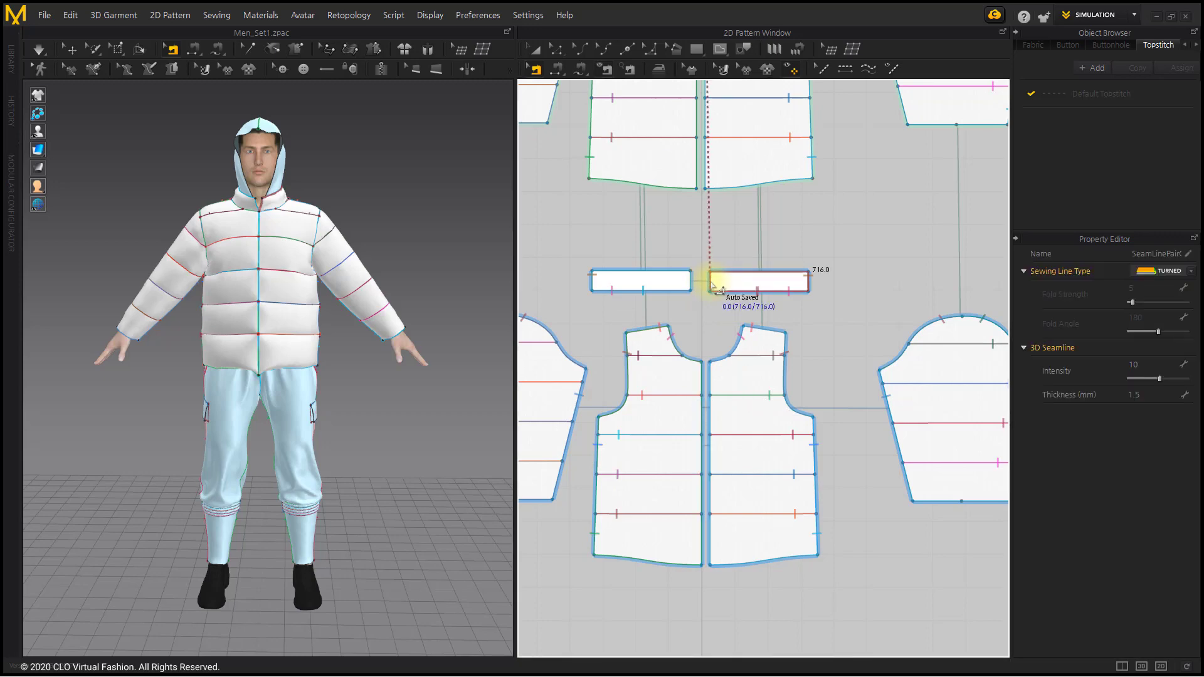
click(704, 318)
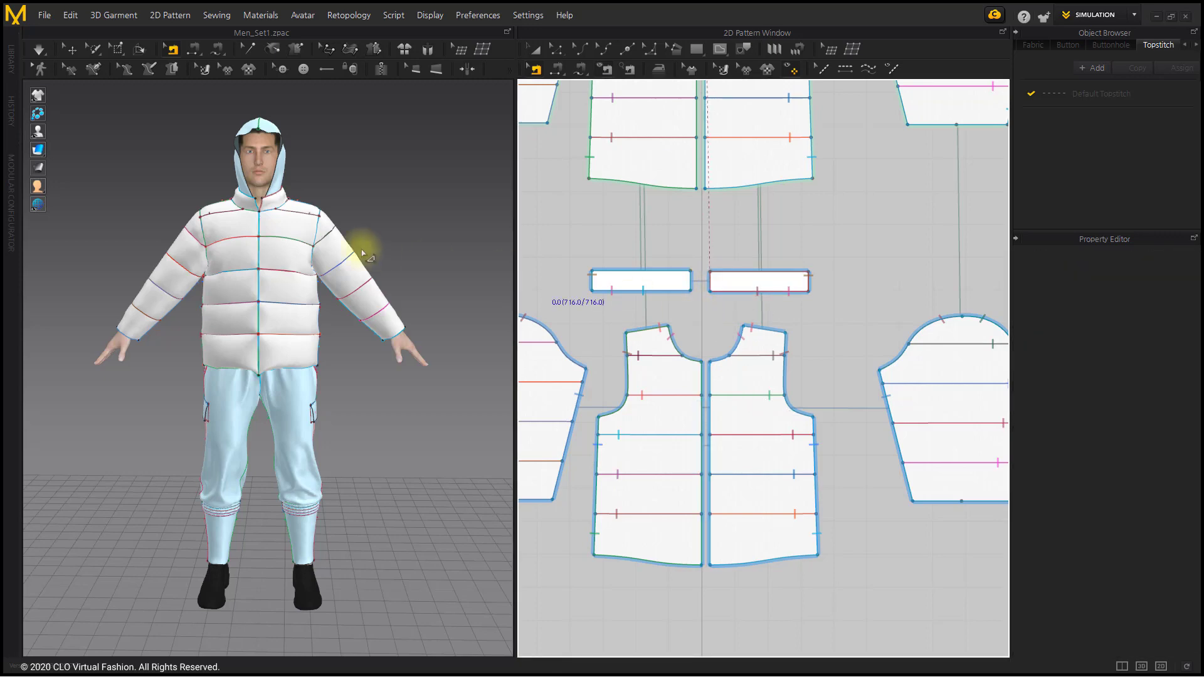
- Simulate the jacket briefly so its center front falls open, and check the remaining sewing lines
scroll(262, 226, up, 3)
middle_drag(258, 221, 246, 351)
key(shift+b)
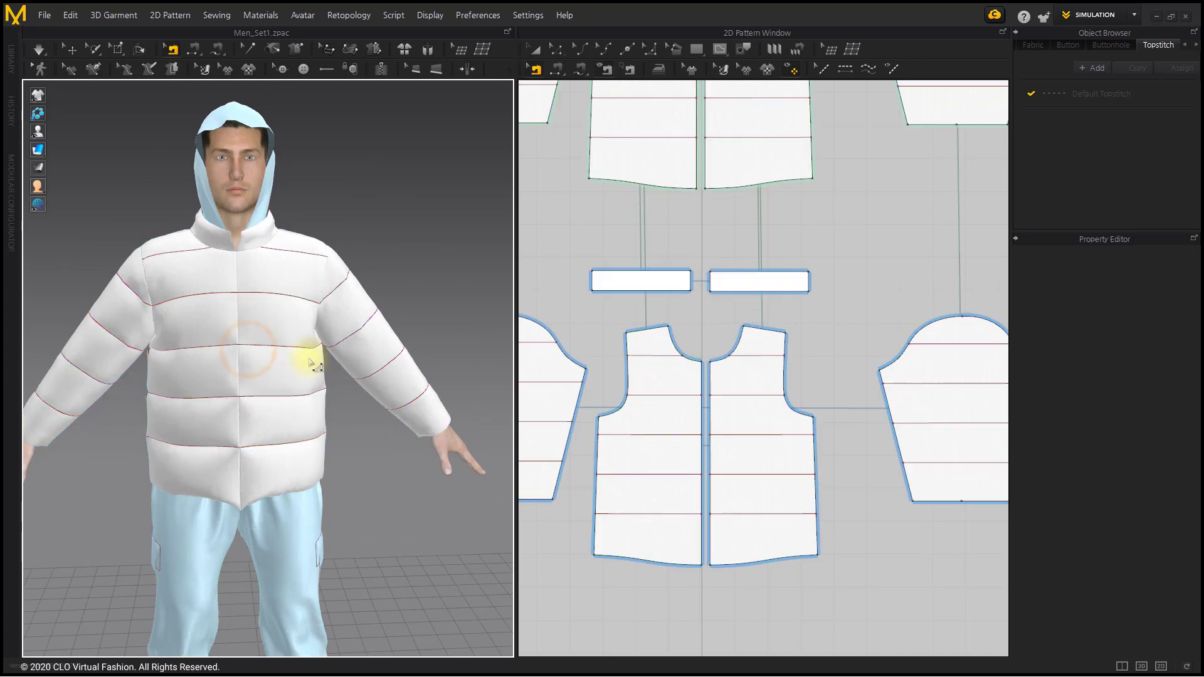
click(69, 53)
key(space)
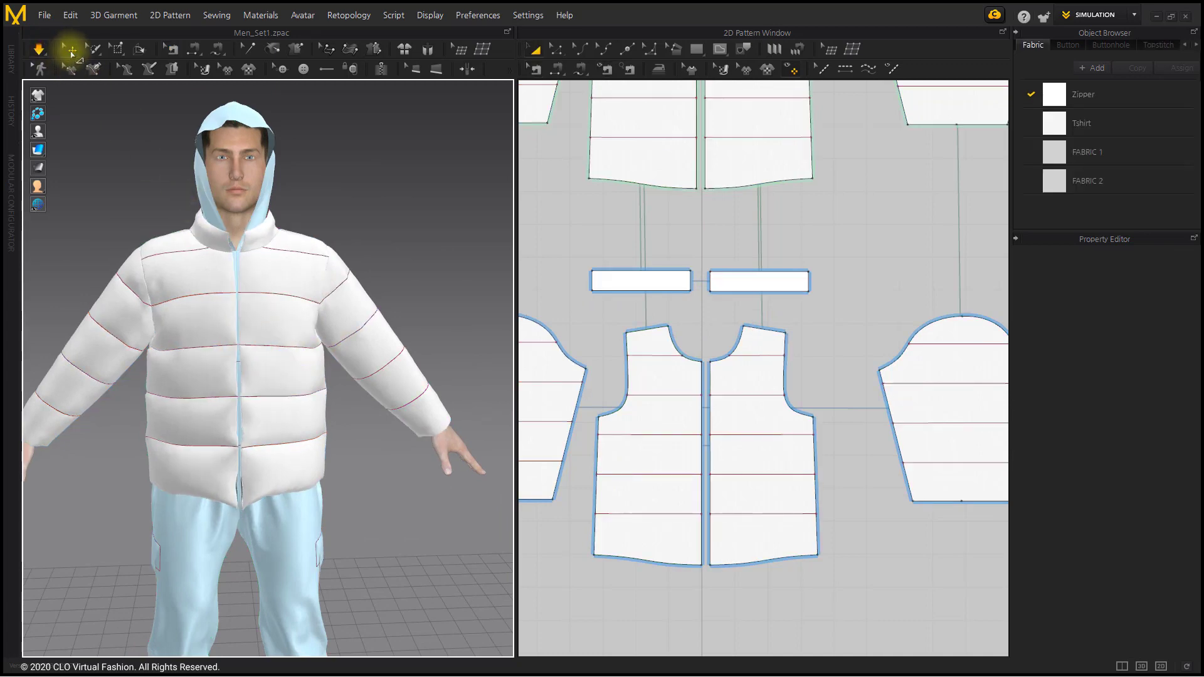
key(b)
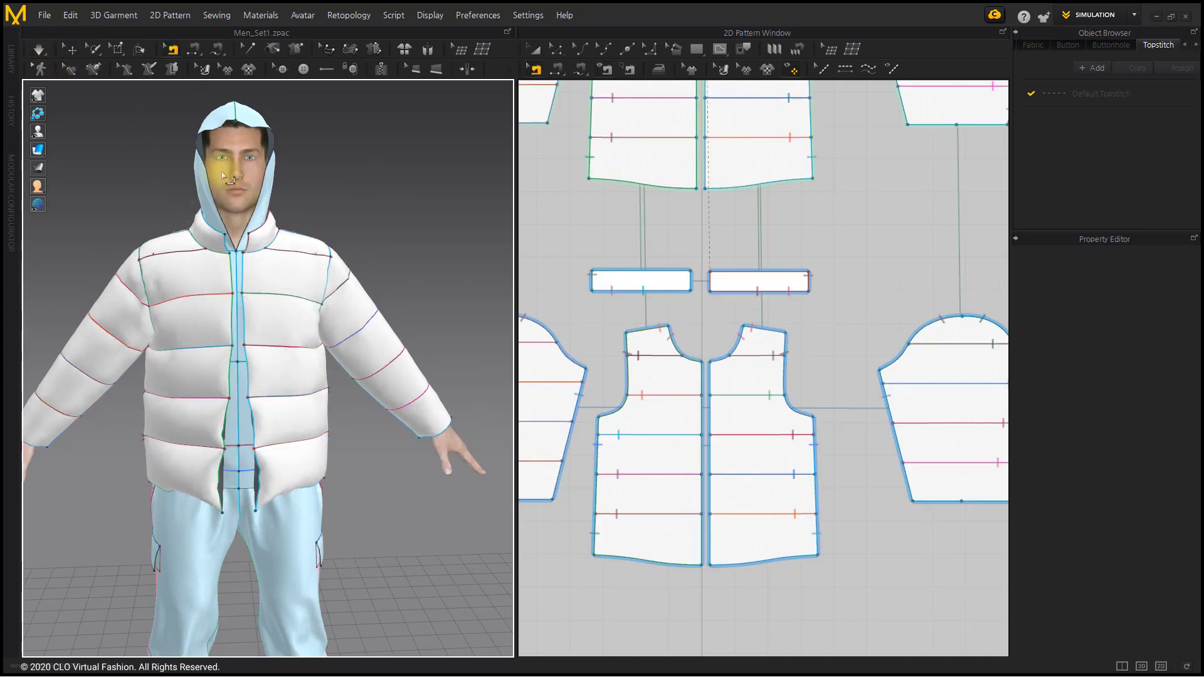
- Start a zipper in 3D by tracing the avatar's left front edge of the jacket from collar to hem
click(382, 69)
scroll(303, 327, up, 3)
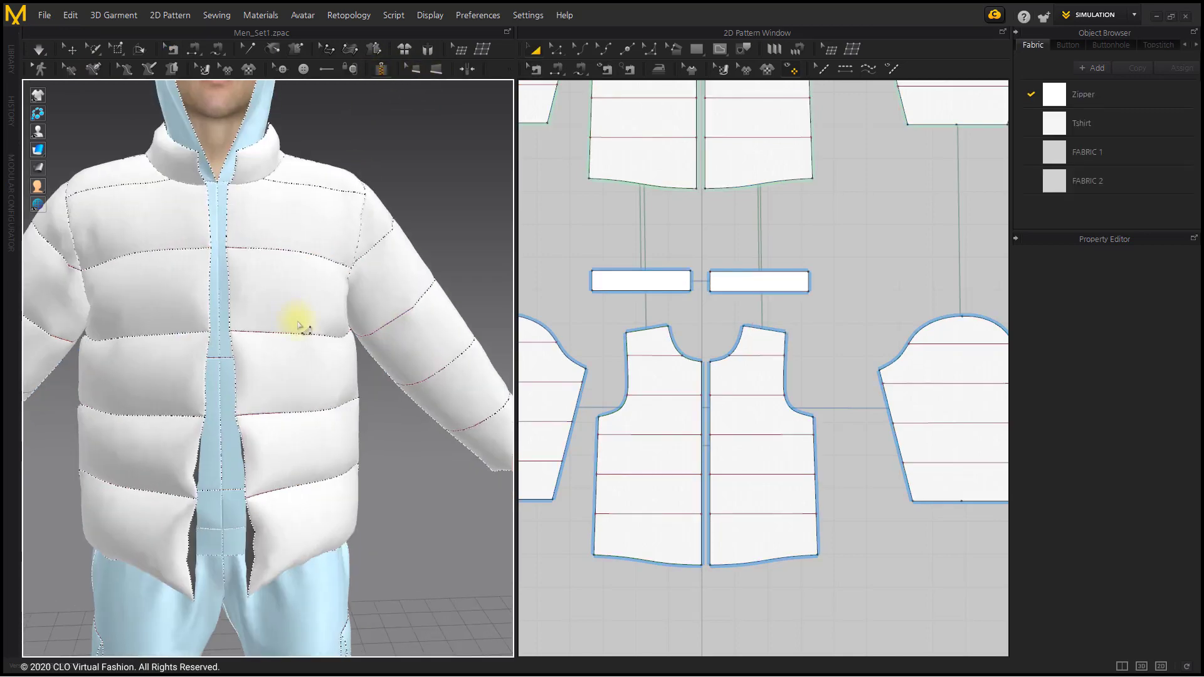
middle_drag(236, 245, 261, 274)
right_drag(260, 274, 295, 260)
scroll(301, 370, up, 3)
middle_drag(298, 194, 297, 417)
right_drag(297, 416, 239, 414)
right_drag(219, 326, 248, 344)
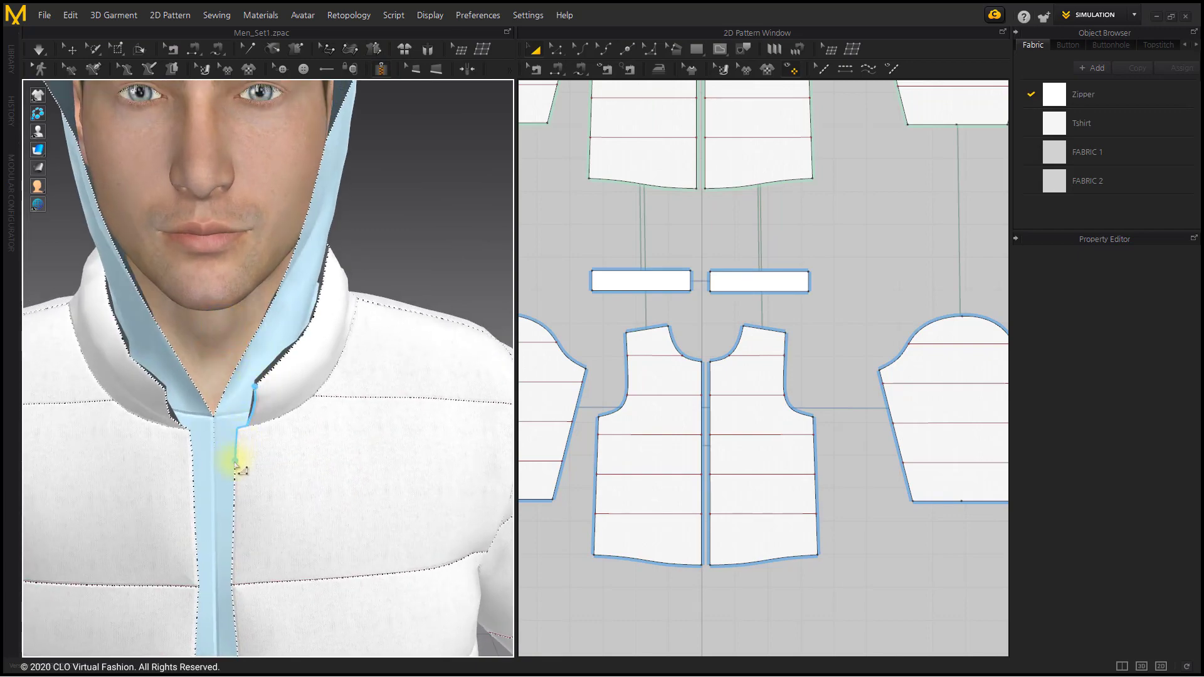
middle_drag(251, 555, 269, 373)
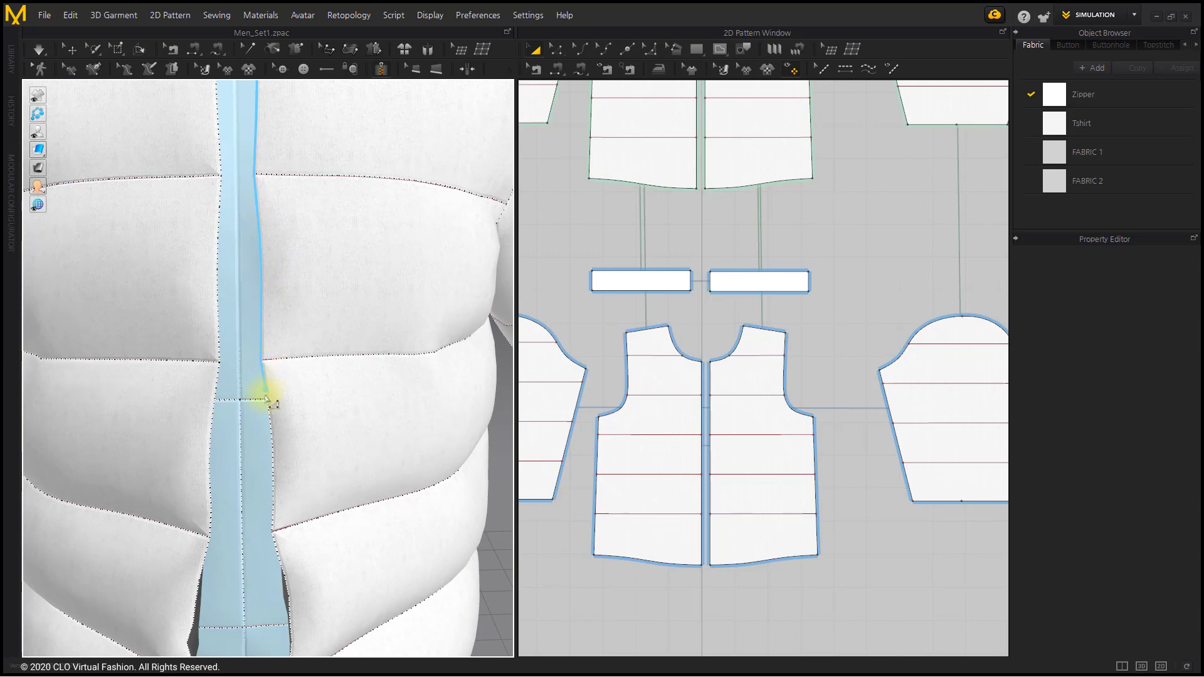
middle_drag(282, 518, 295, 249)
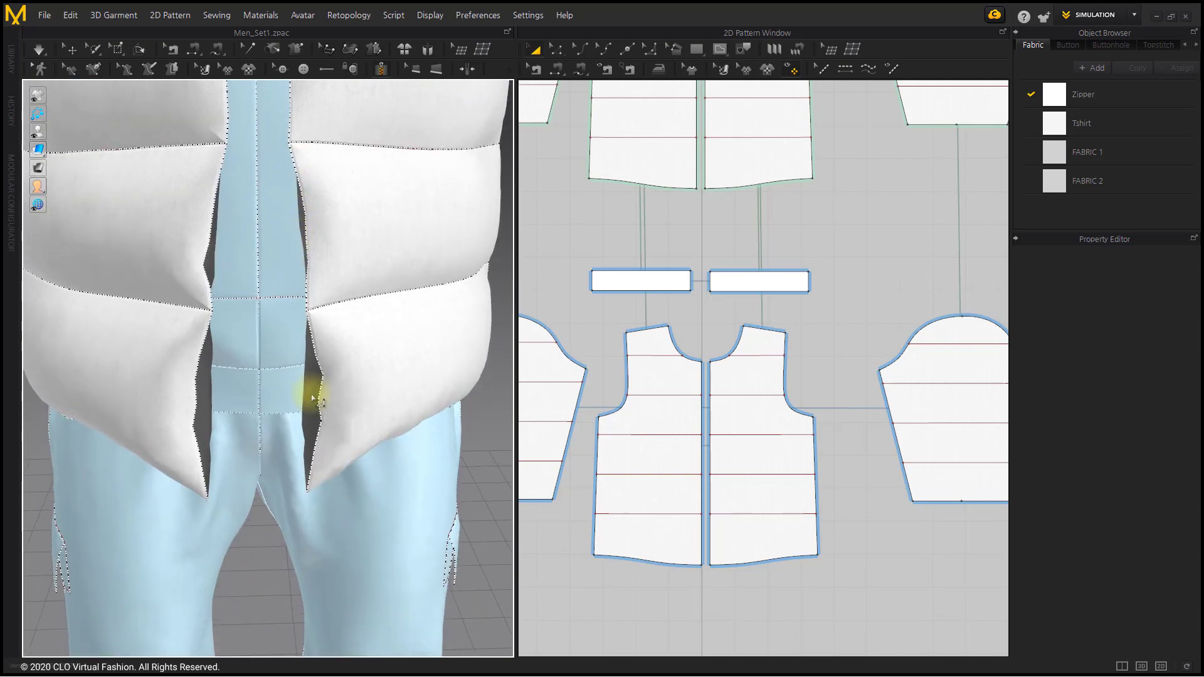
double_click(307, 494)
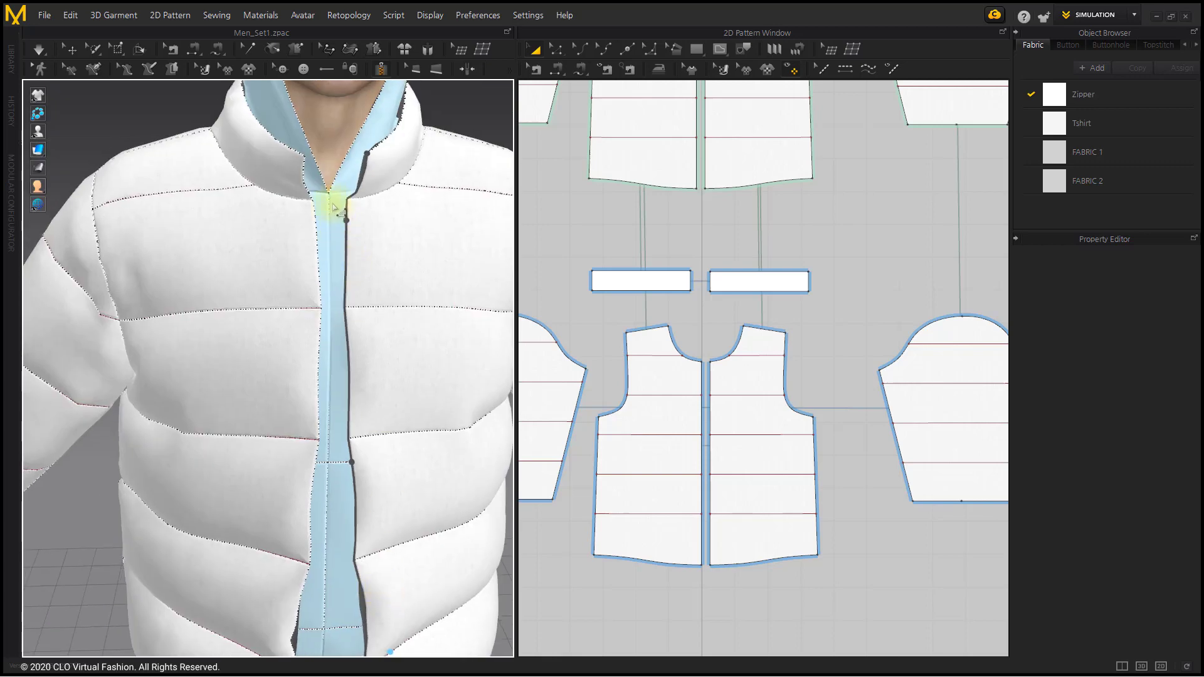
- Complete the zipper by tracing the opposite front edge of the jacket from collar to hem
scroll(301, 376, up, 5)
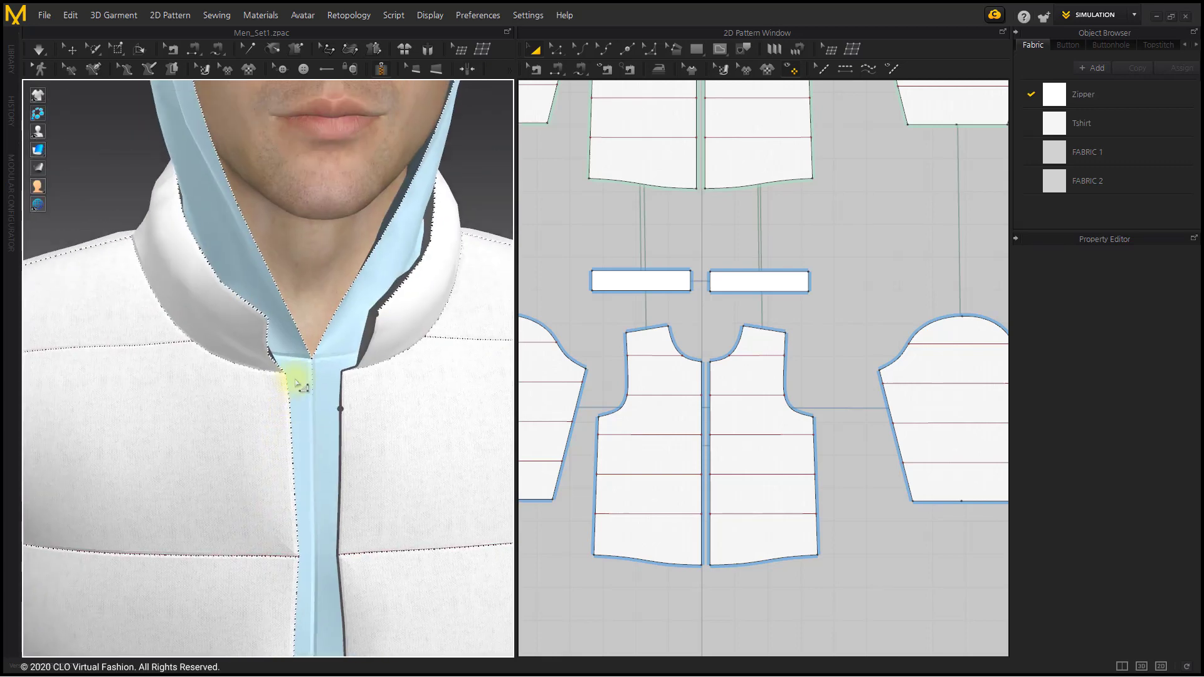
right_drag(271, 330, 343, 317)
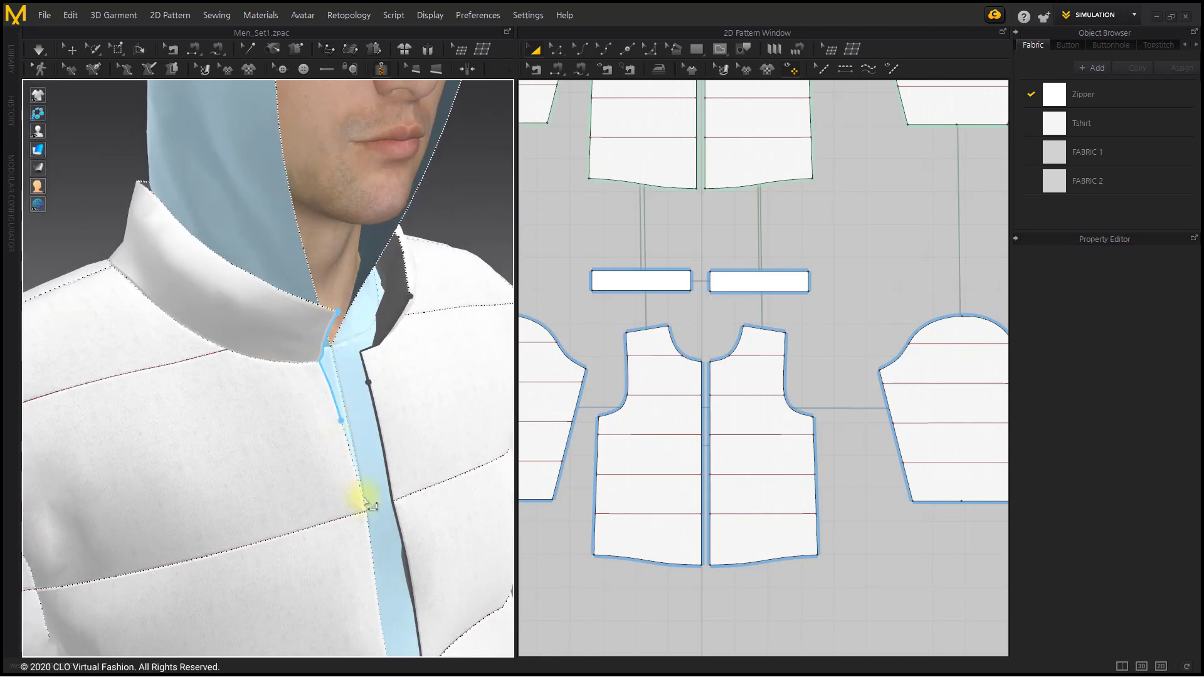
middle_drag(365, 500, 277, 133)
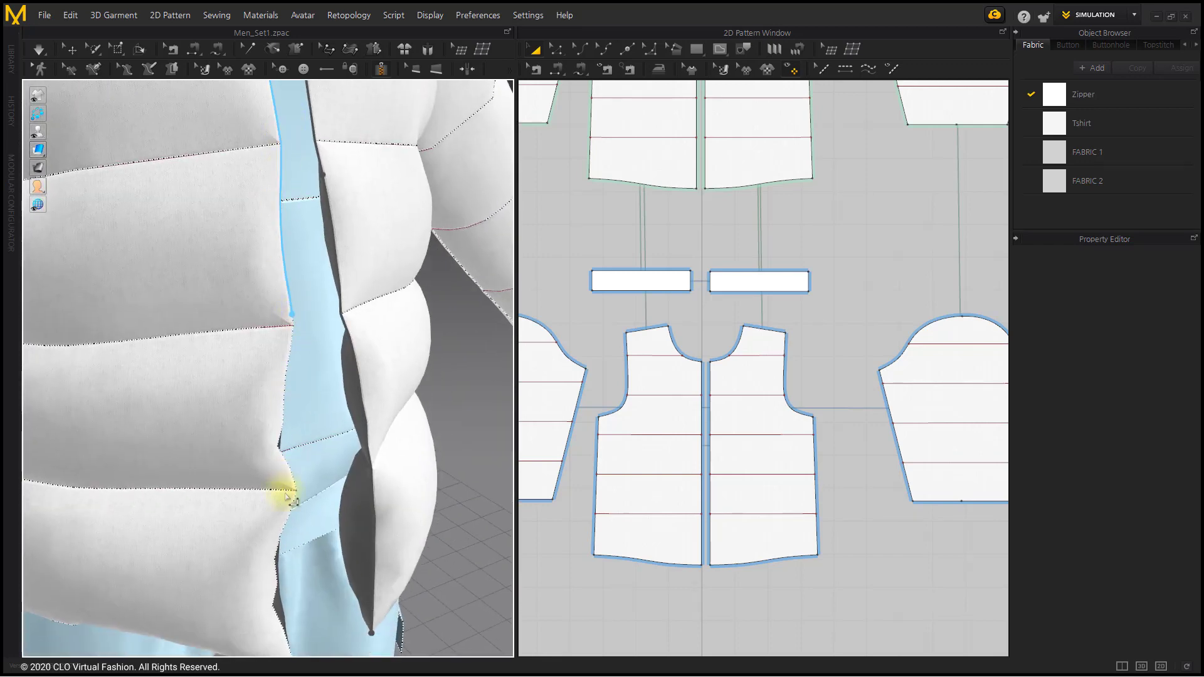
middle_drag(299, 501, 346, 223)
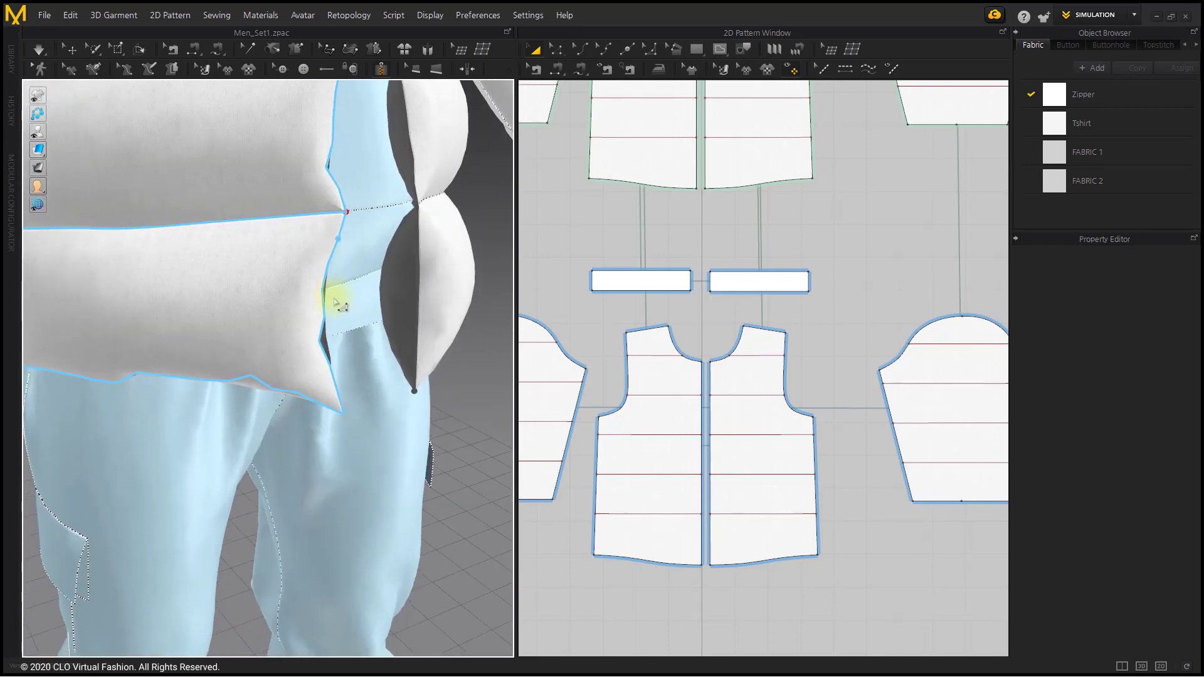
double_click(345, 415)
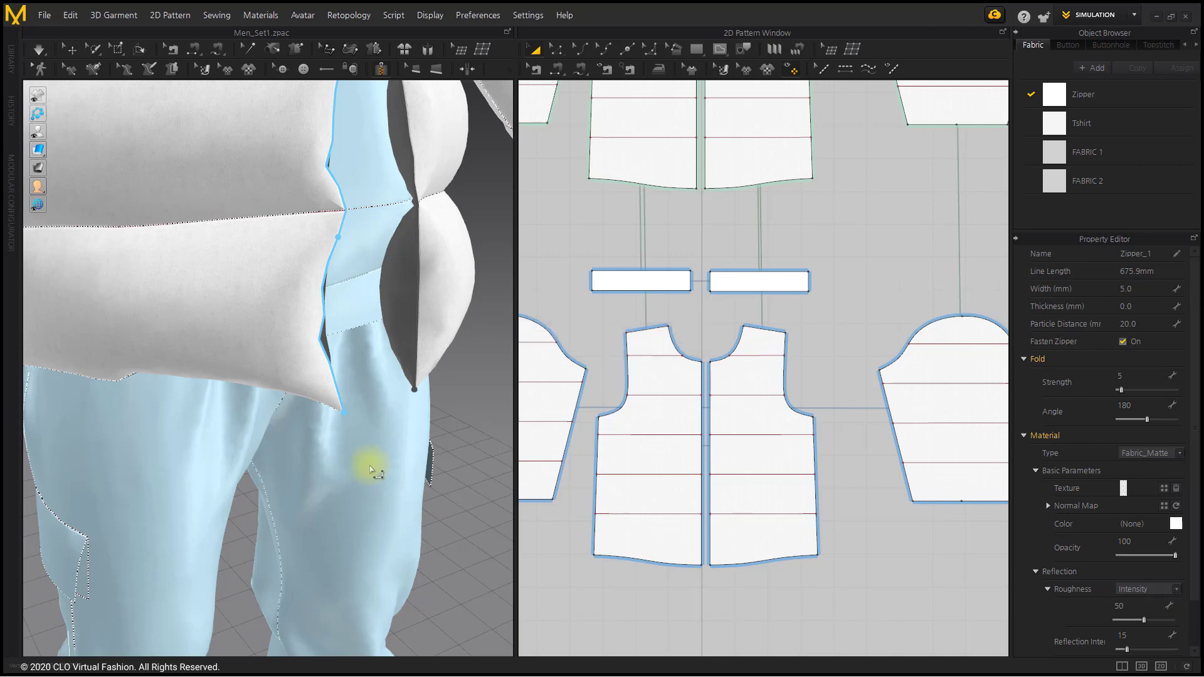
- Simulate the jacket to pull the fastened zipper closed, then stop the simulation
scroll(378, 433, down, 3)
middle_drag(419, 214, 412, 344)
key(space)
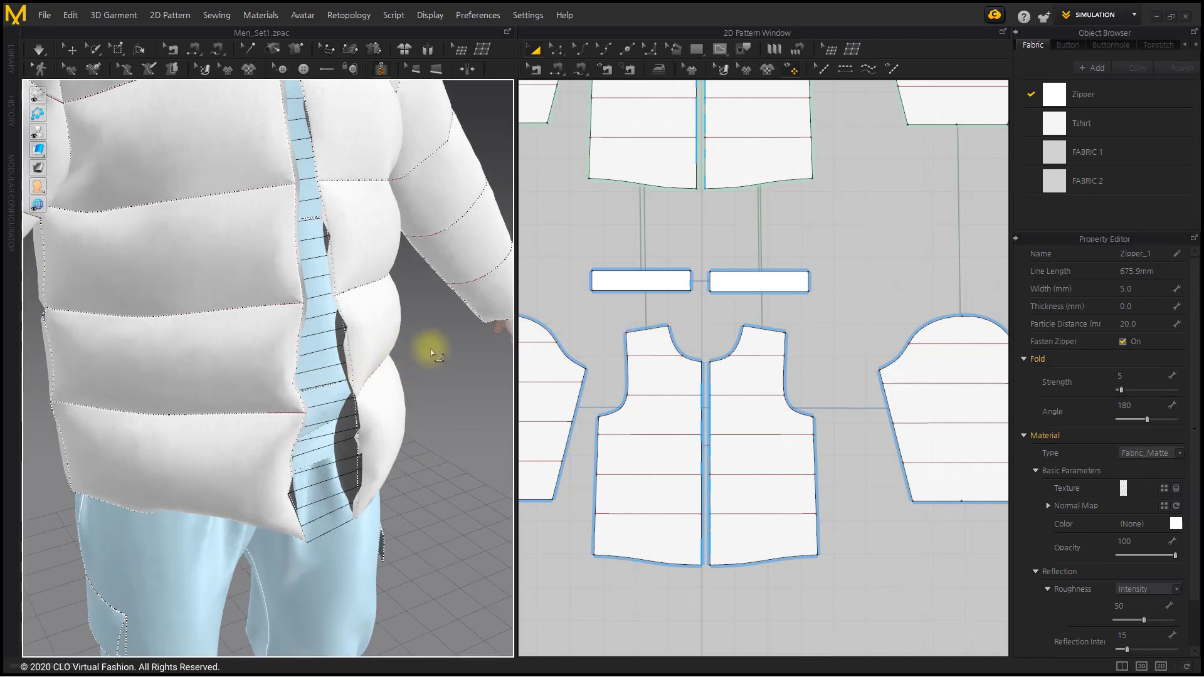
right_drag(437, 373, 416, 373)
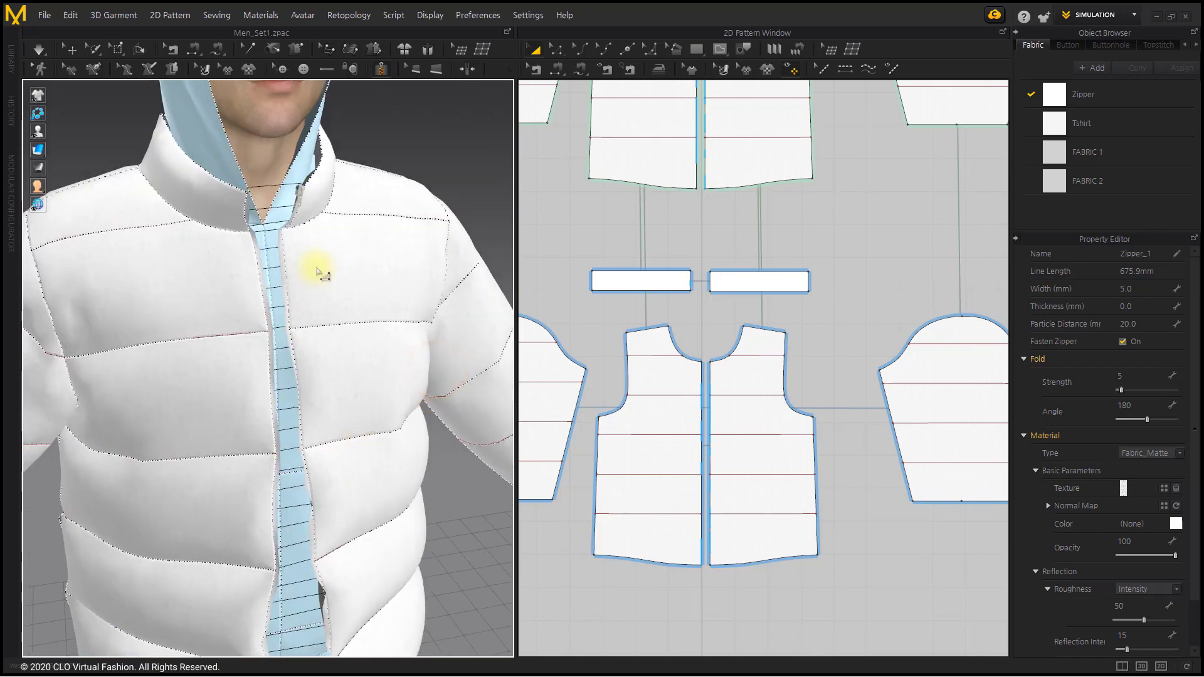
middle_drag(317, 269, 332, 442)
scroll(332, 443, up, 3)
scroll(336, 445, up, 5)
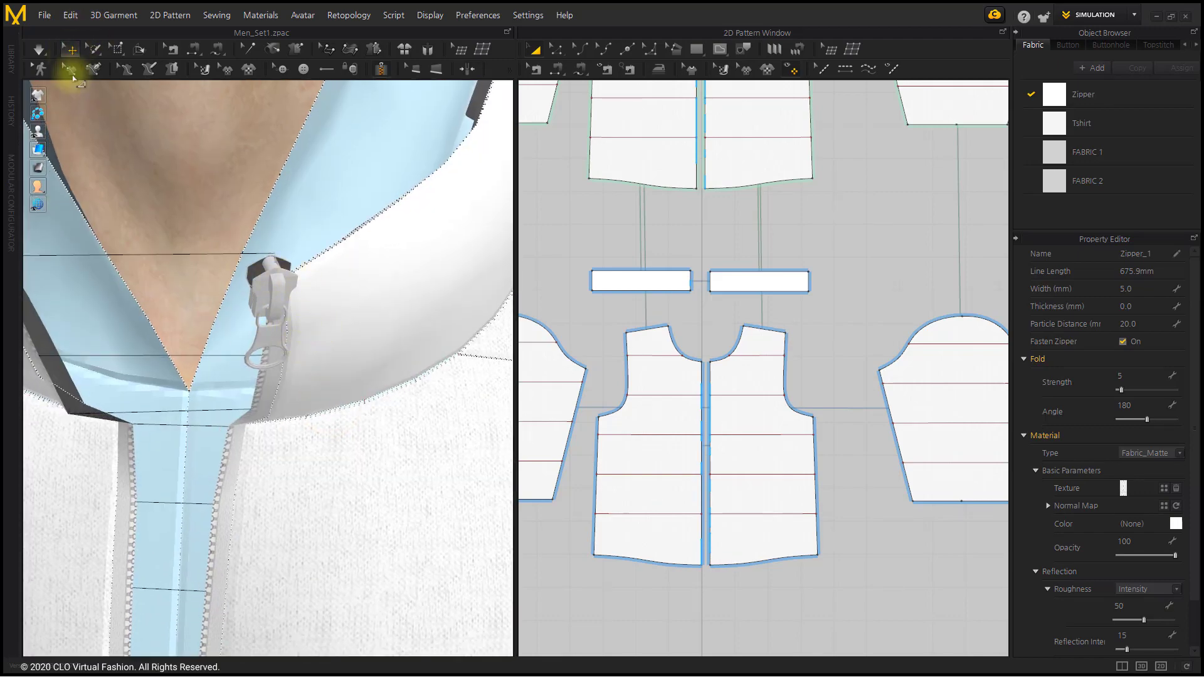
click(39, 48)
click(144, 283)
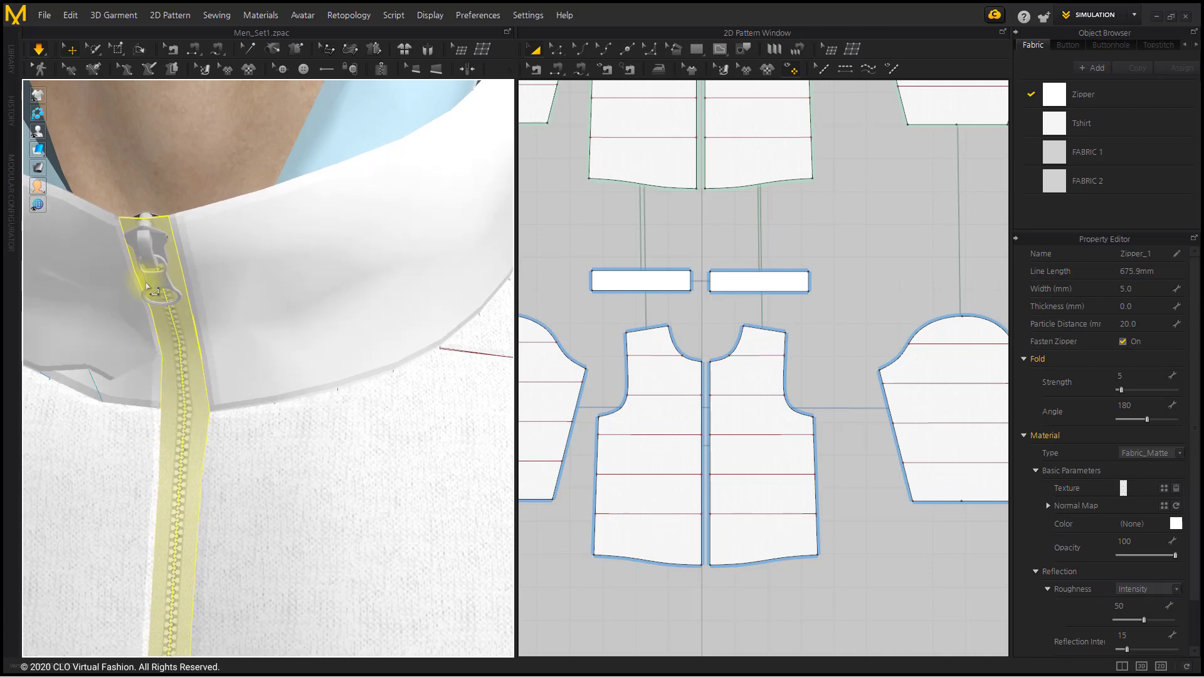
scroll(269, 401, down, 5)
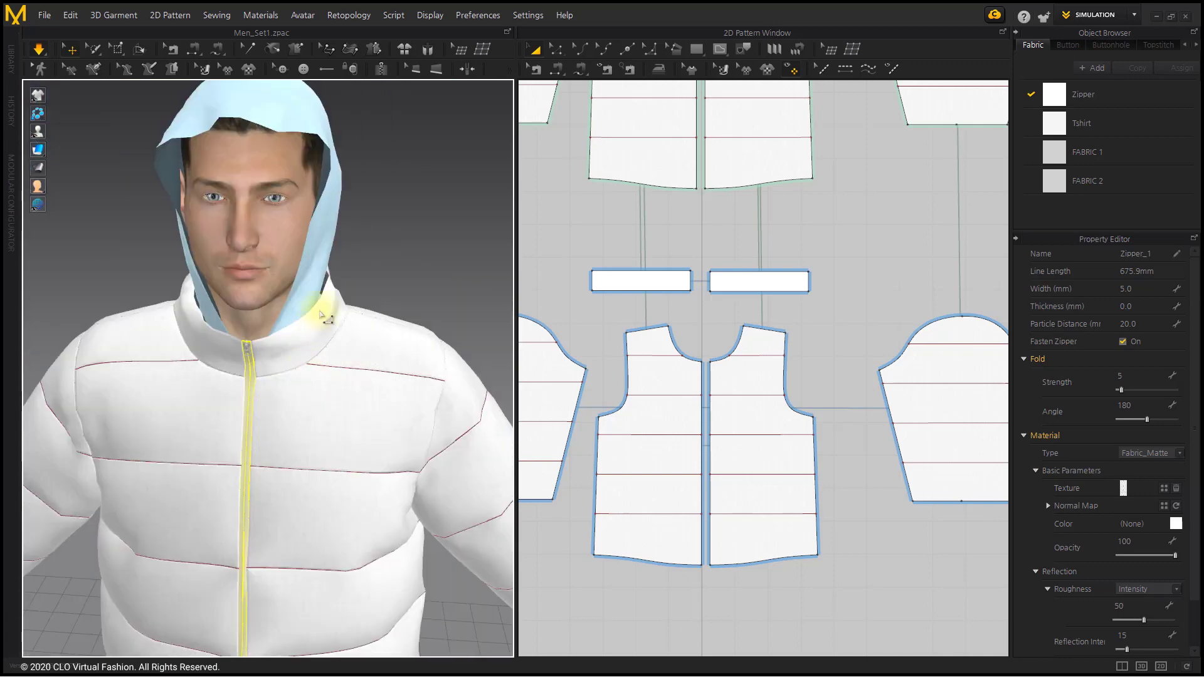
middle_drag(237, 551, 299, 326)
scroll(301, 327, down, 5)
click(321, 334)
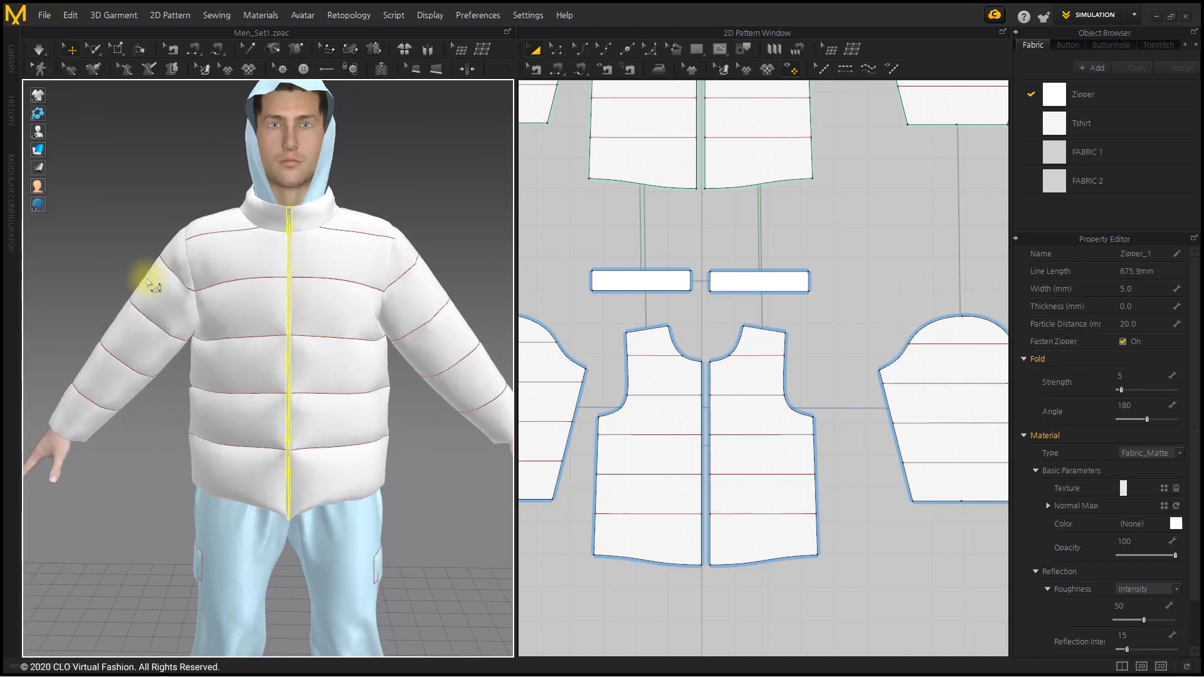
- Select all patterns of the outfit, unfreeze them and clear the selection
scroll(245, 323, down, 3)
scroll(243, 317, down, 1)
mouse_move(292, 361)
middle_down()
mouse_move(315, 380)
mouse_move(312, 366)
middle_up()
click(371, 424)
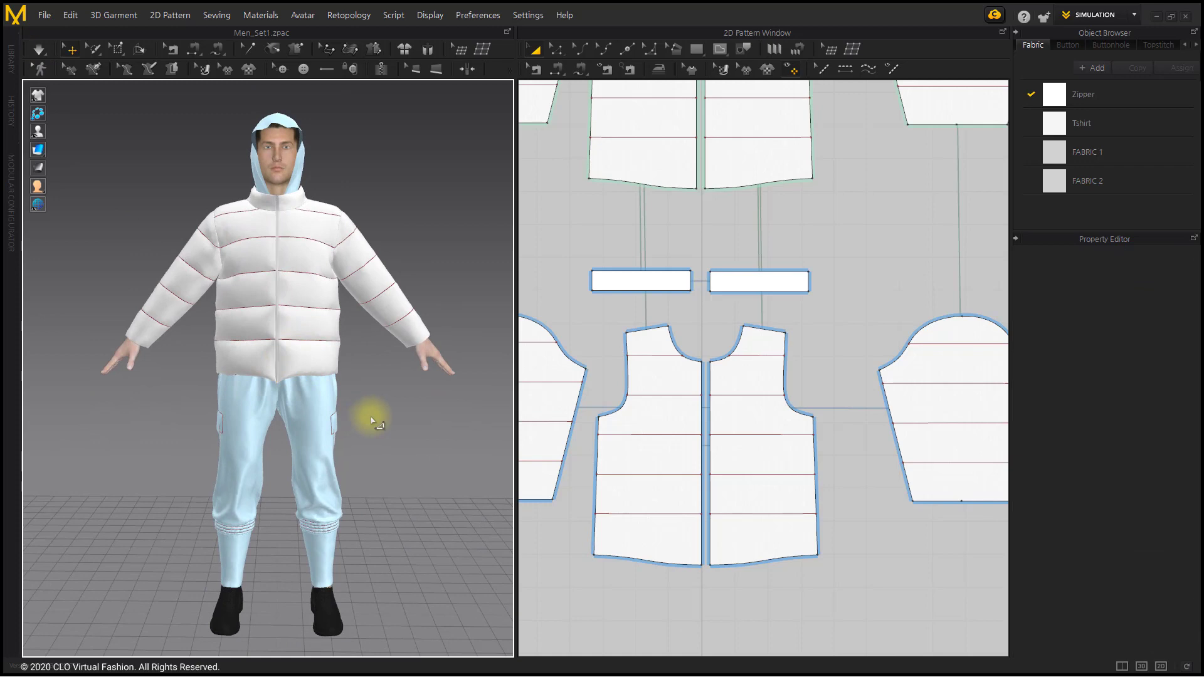
key(ctrl+a)
right_click(324, 399)
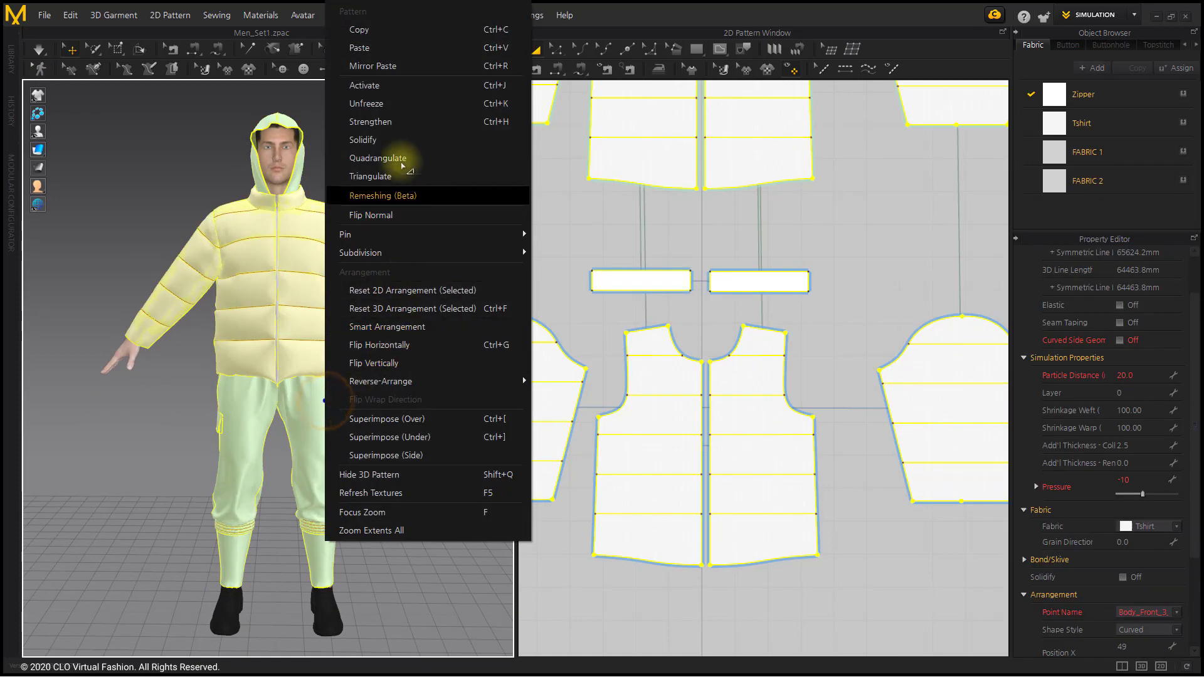
click(395, 108)
click(403, 158)
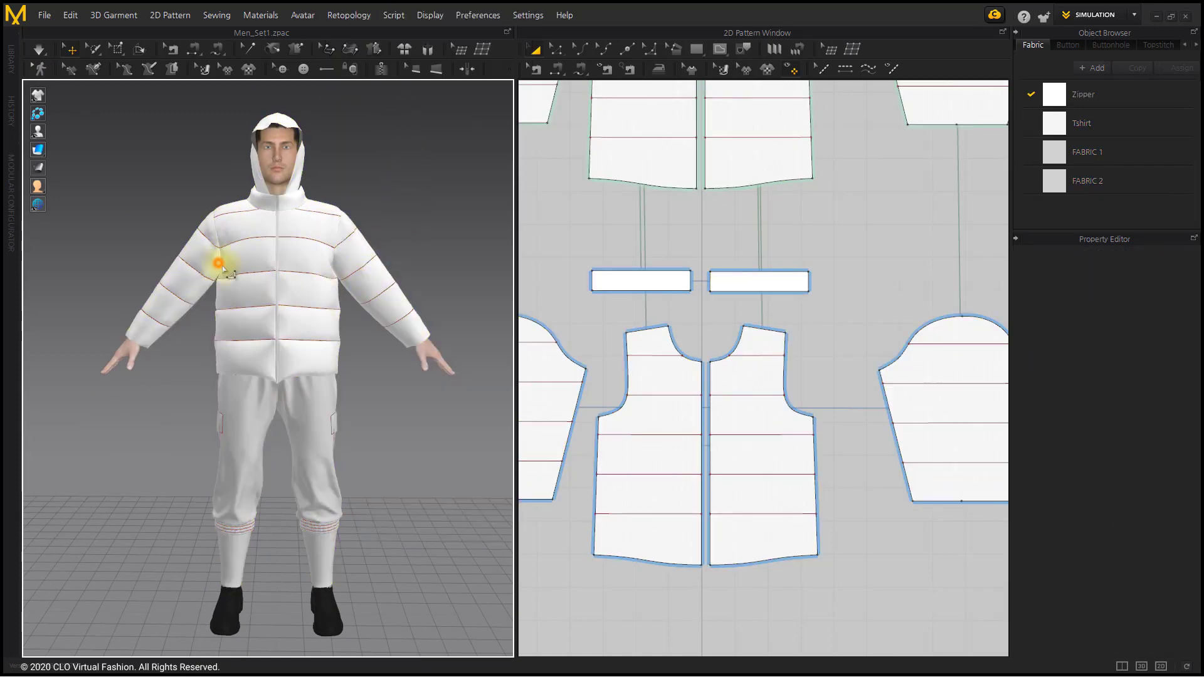
- Simulate the unfrozen jacket, hoodie and cargo pants together
mouse_move(222, 268)
right_down()
mouse_move(360, 274)
mouse_move(215, 278)
right_up()
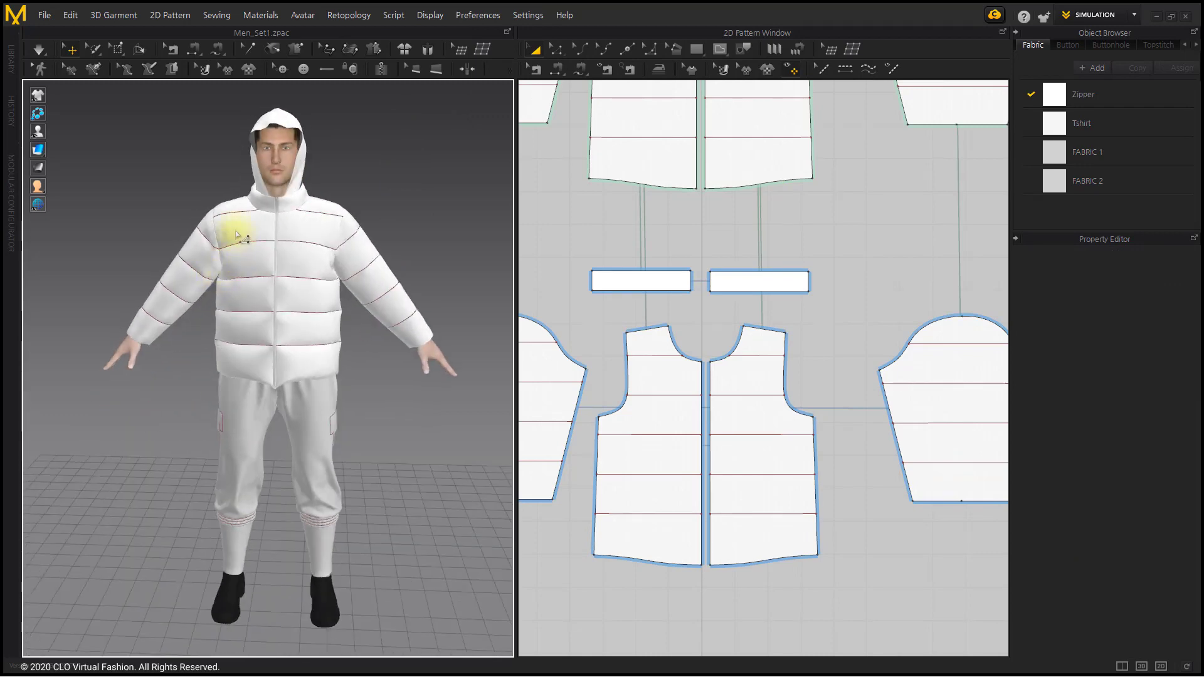
scroll(290, 173, up, 3)
middle_drag(293, 172, 280, 322)
key(space)
click(310, 238)
- Examine the drape of the simulated outfit from the back, sides and front
right_drag(264, 243, 134, 236)
key(f)
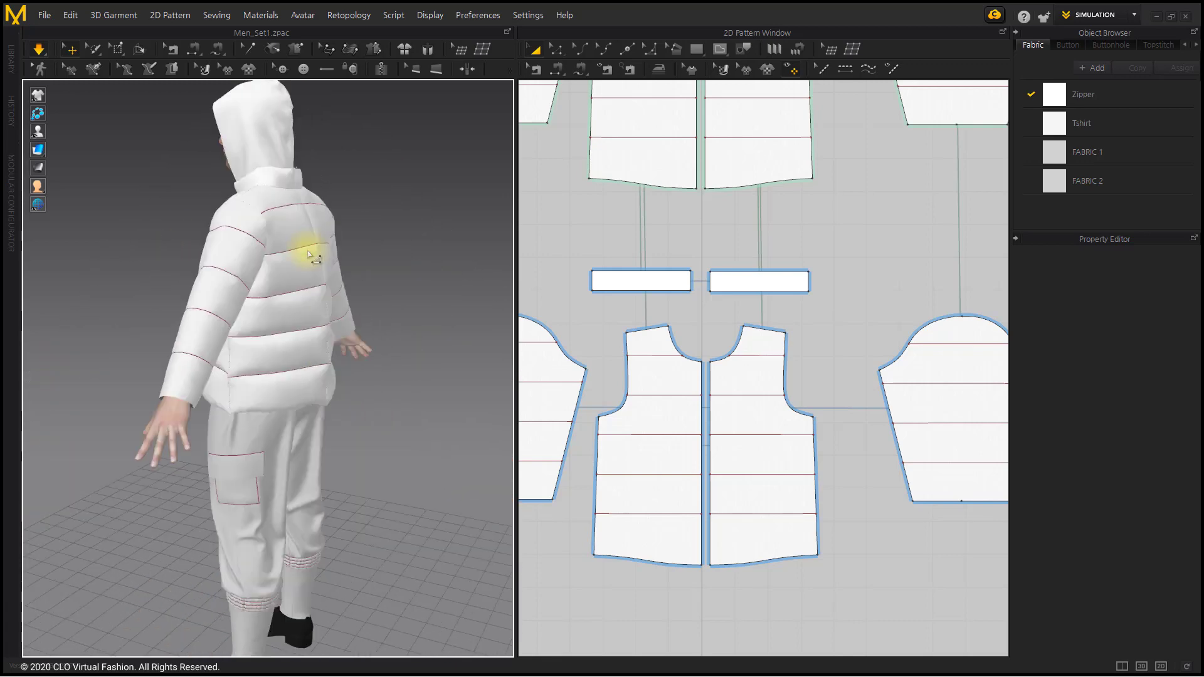
click(393, 331)
right_drag(312, 328, 44, 335)
click(355, 347)
key(2)
right_drag(287, 341, 307, 337)
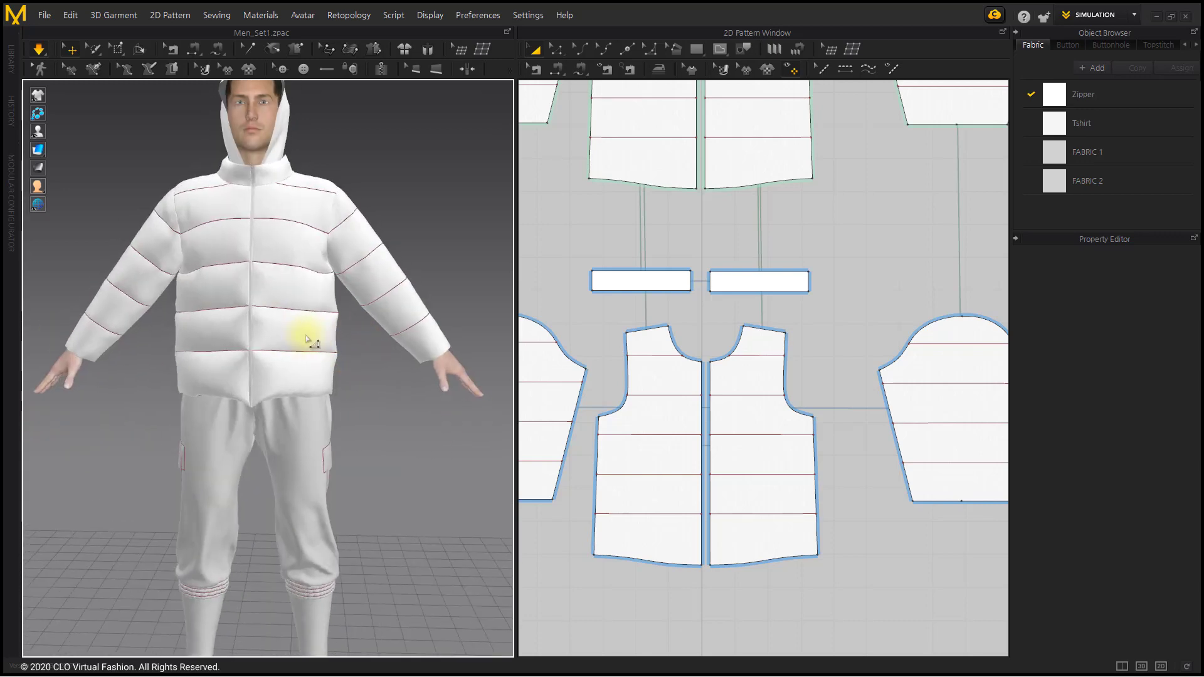
scroll(313, 340, down, 4)
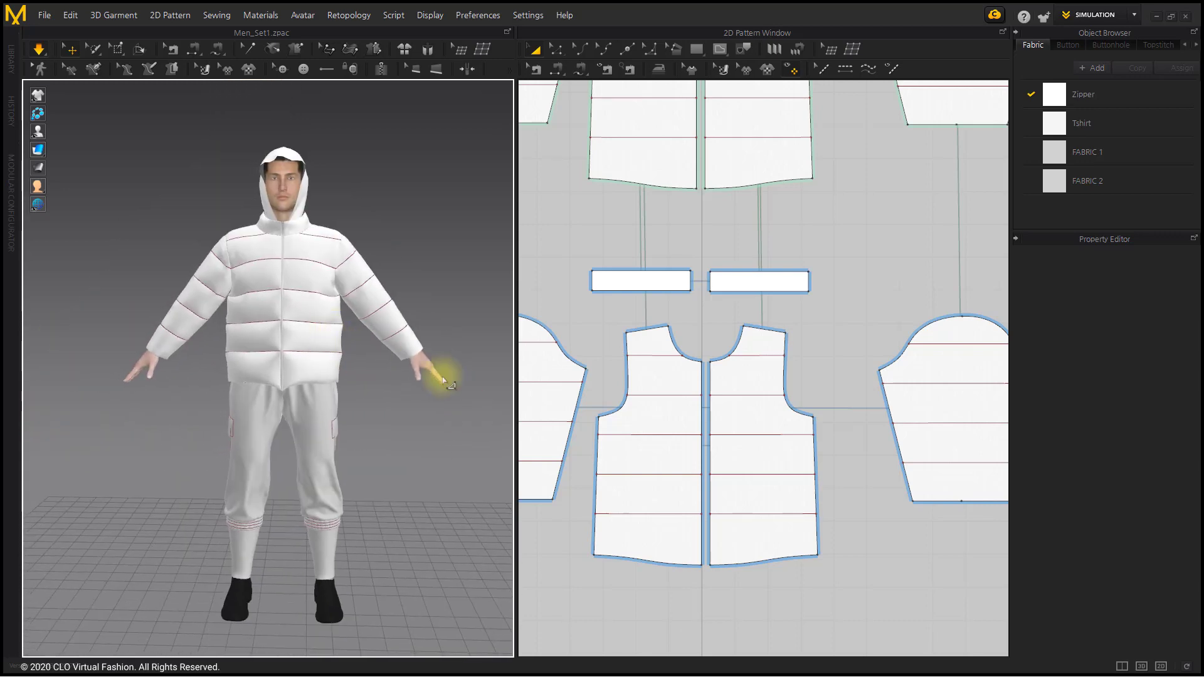
- Show only the 3D window, inspect the finished outfit all around and stop the simulation
click(1141, 666)
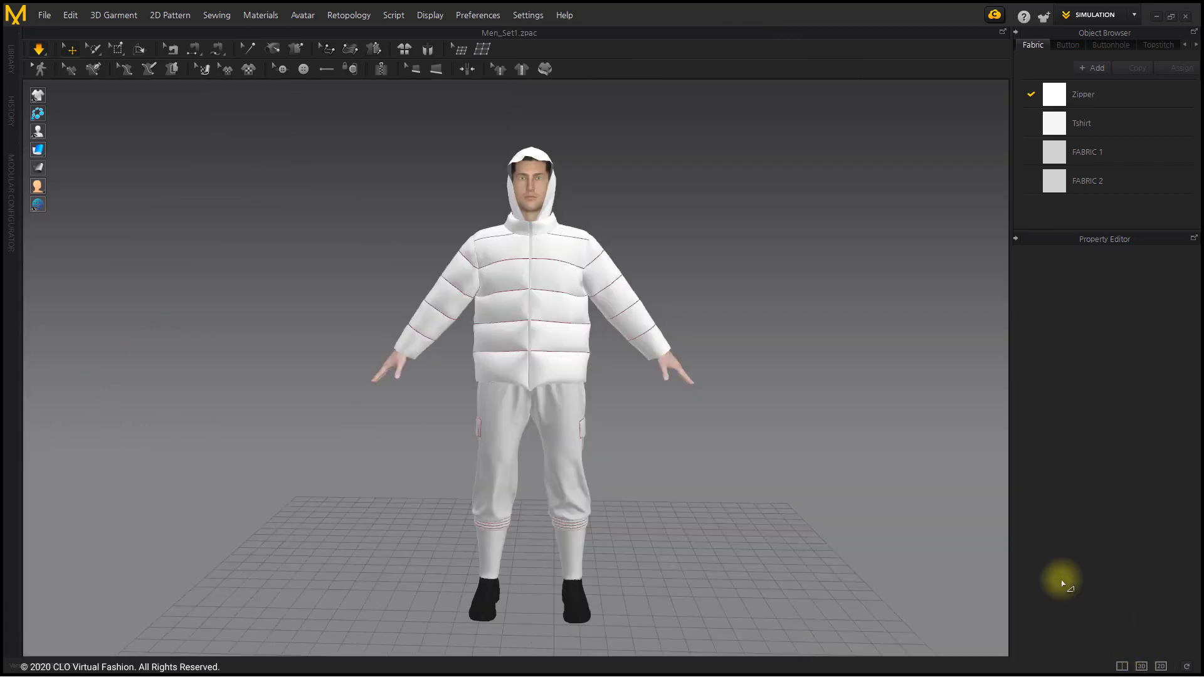
right_drag(749, 499, 262, 503)
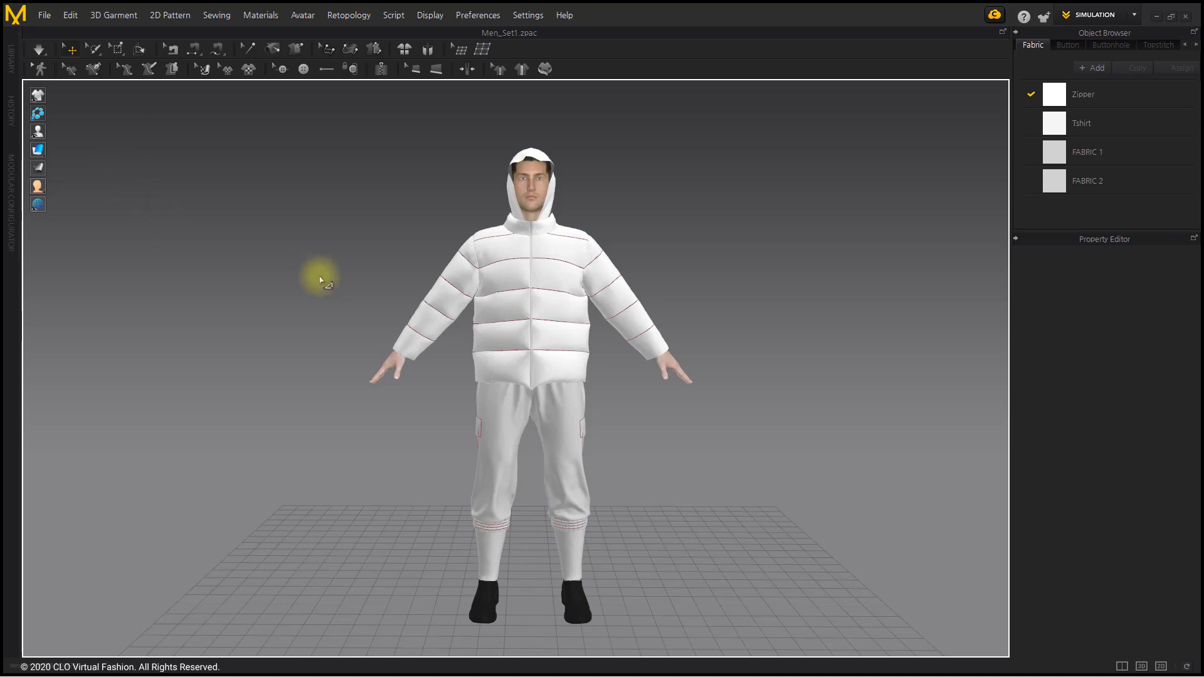
middle_drag(326, 267, 318, 263)
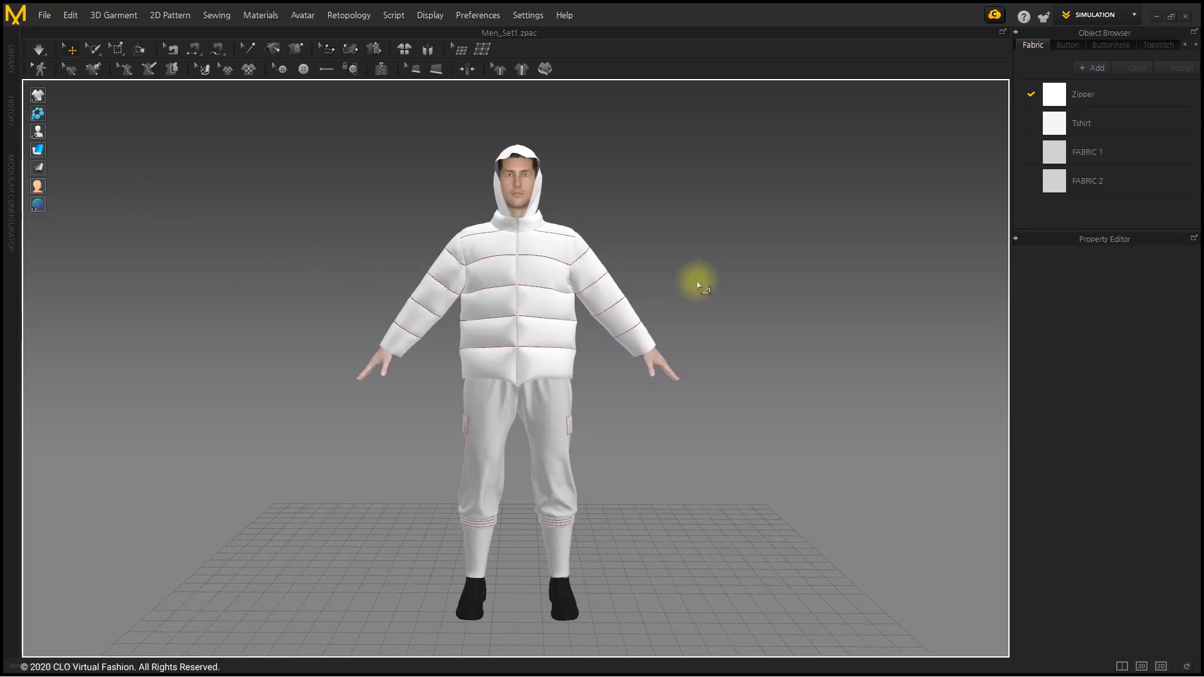